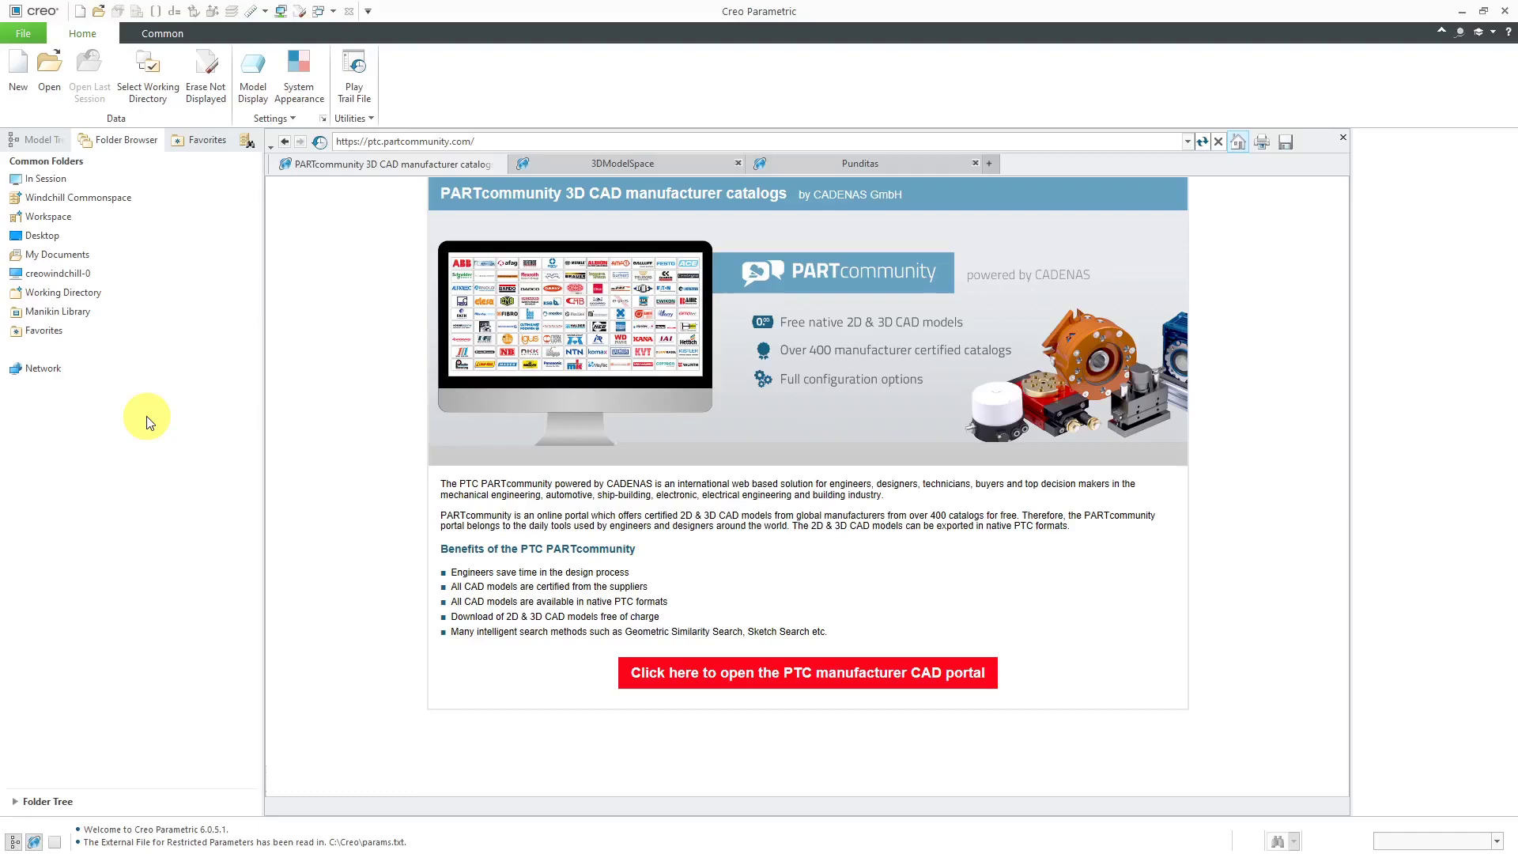
# - Load Windchill Commonspace to show the Power Transmission product page with its folders
pyautogui.click(115, 202)
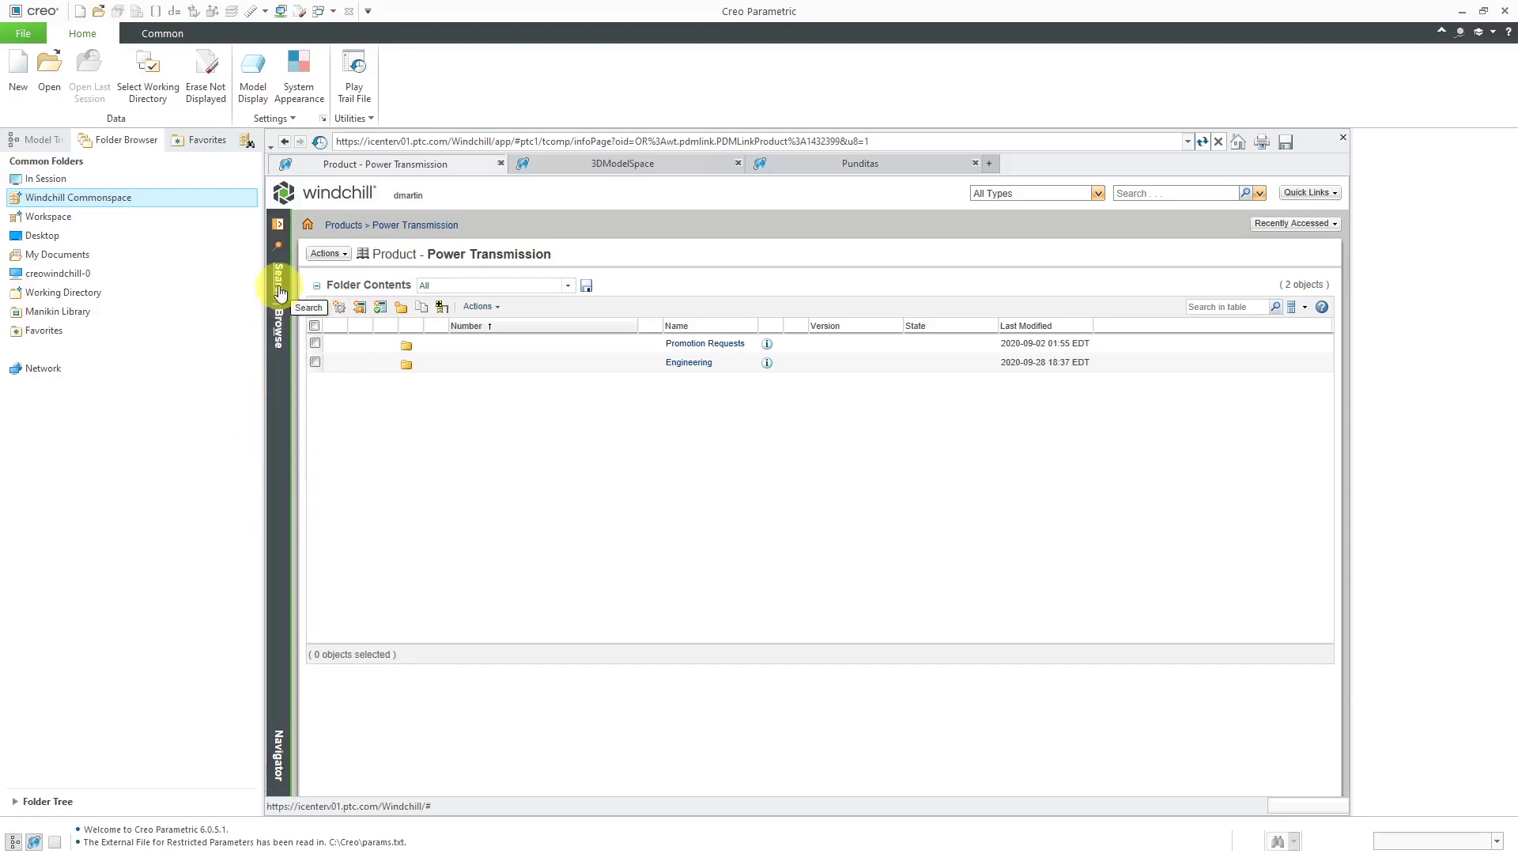
# - Browse Recent Products to Military Vehicles and open its Engineering folder with 33 objects
pyautogui.click(276, 328)
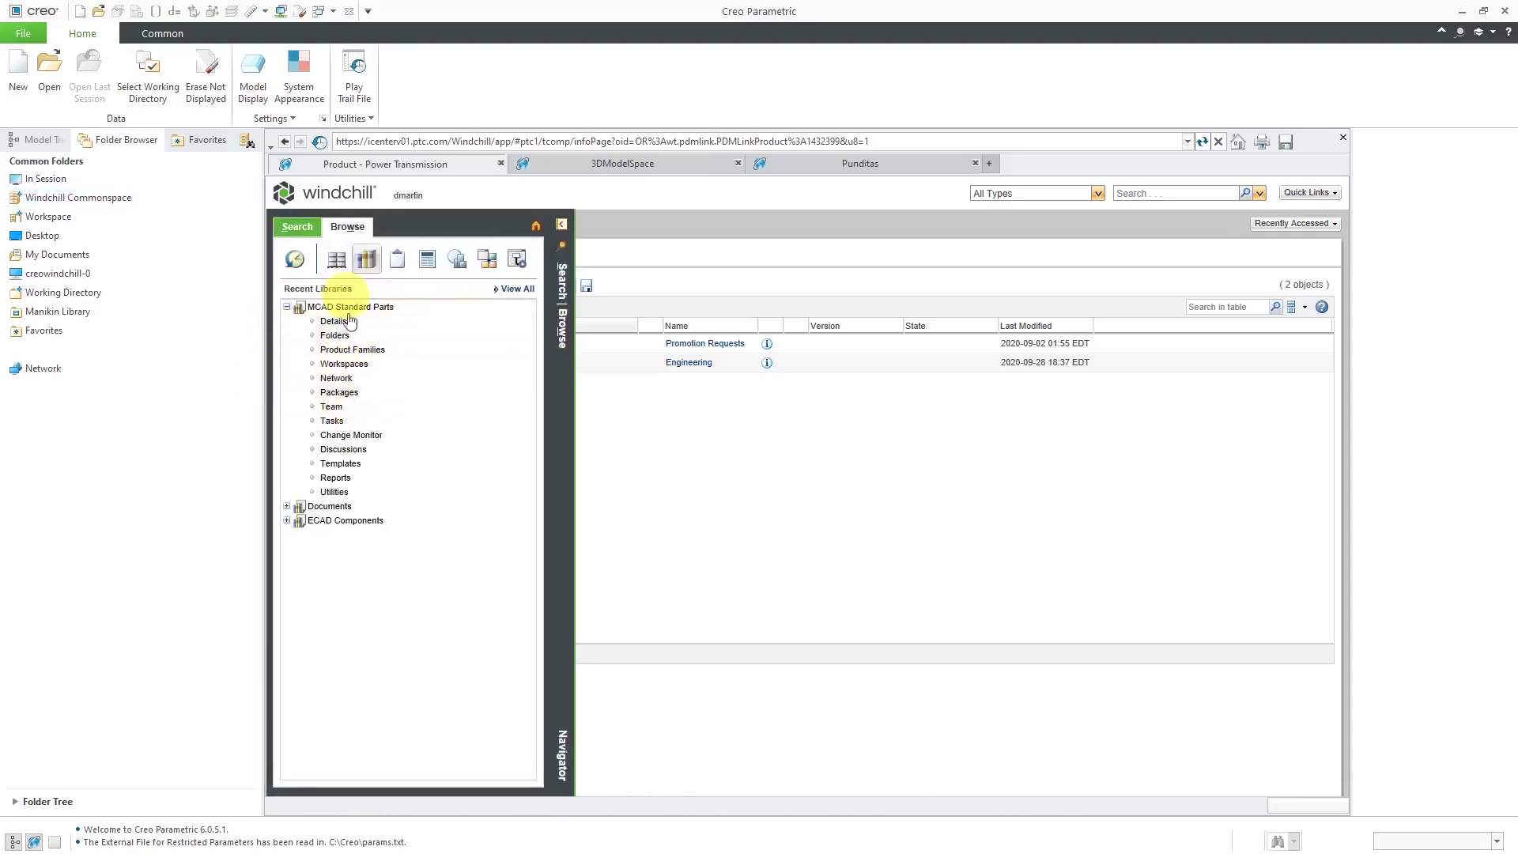
pyautogui.click(337, 261)
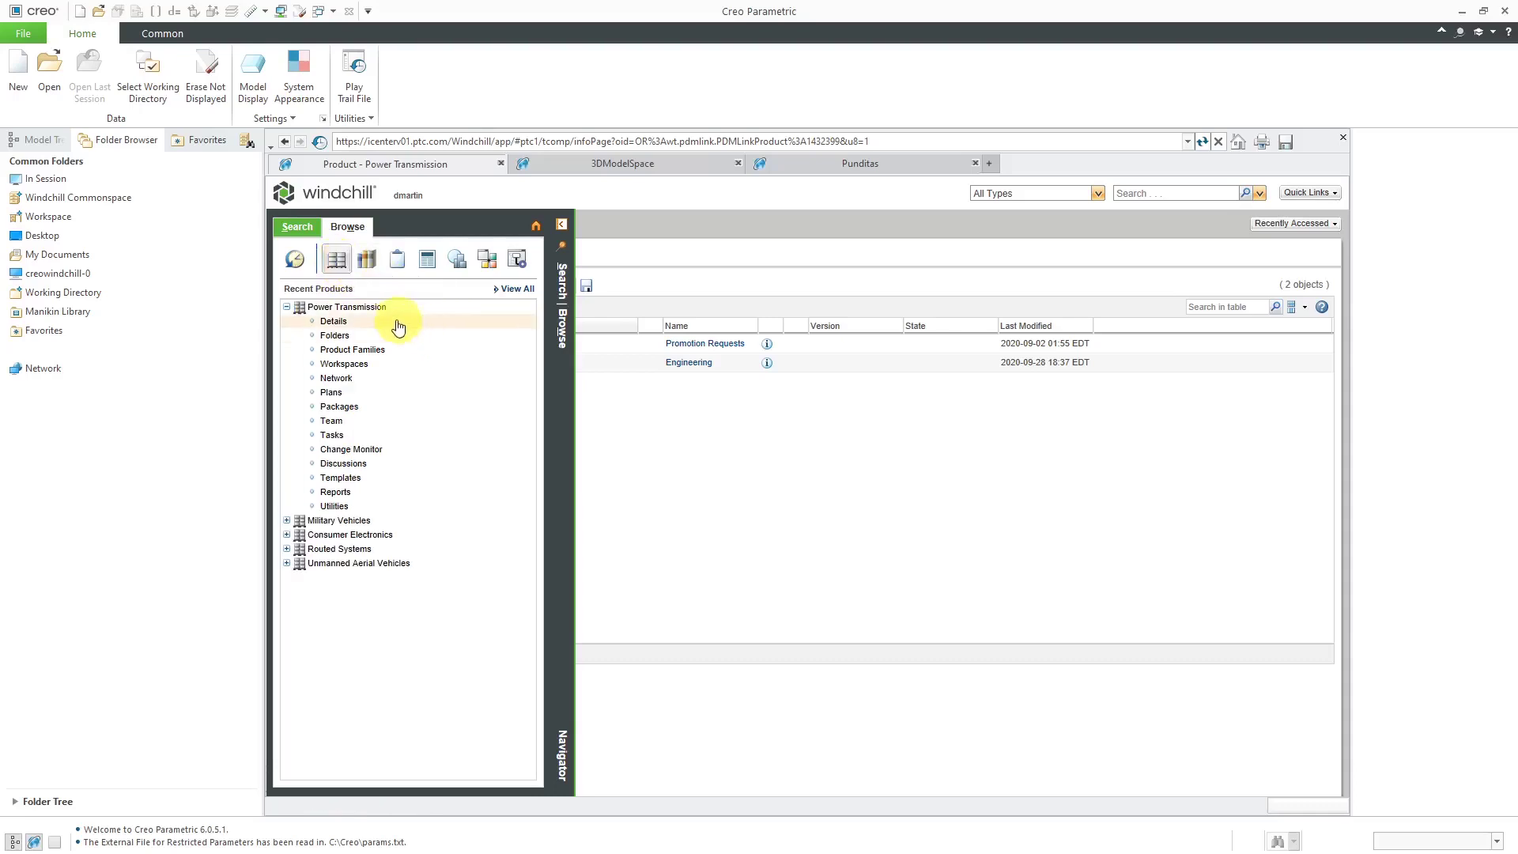
pyautogui.click(287, 521)
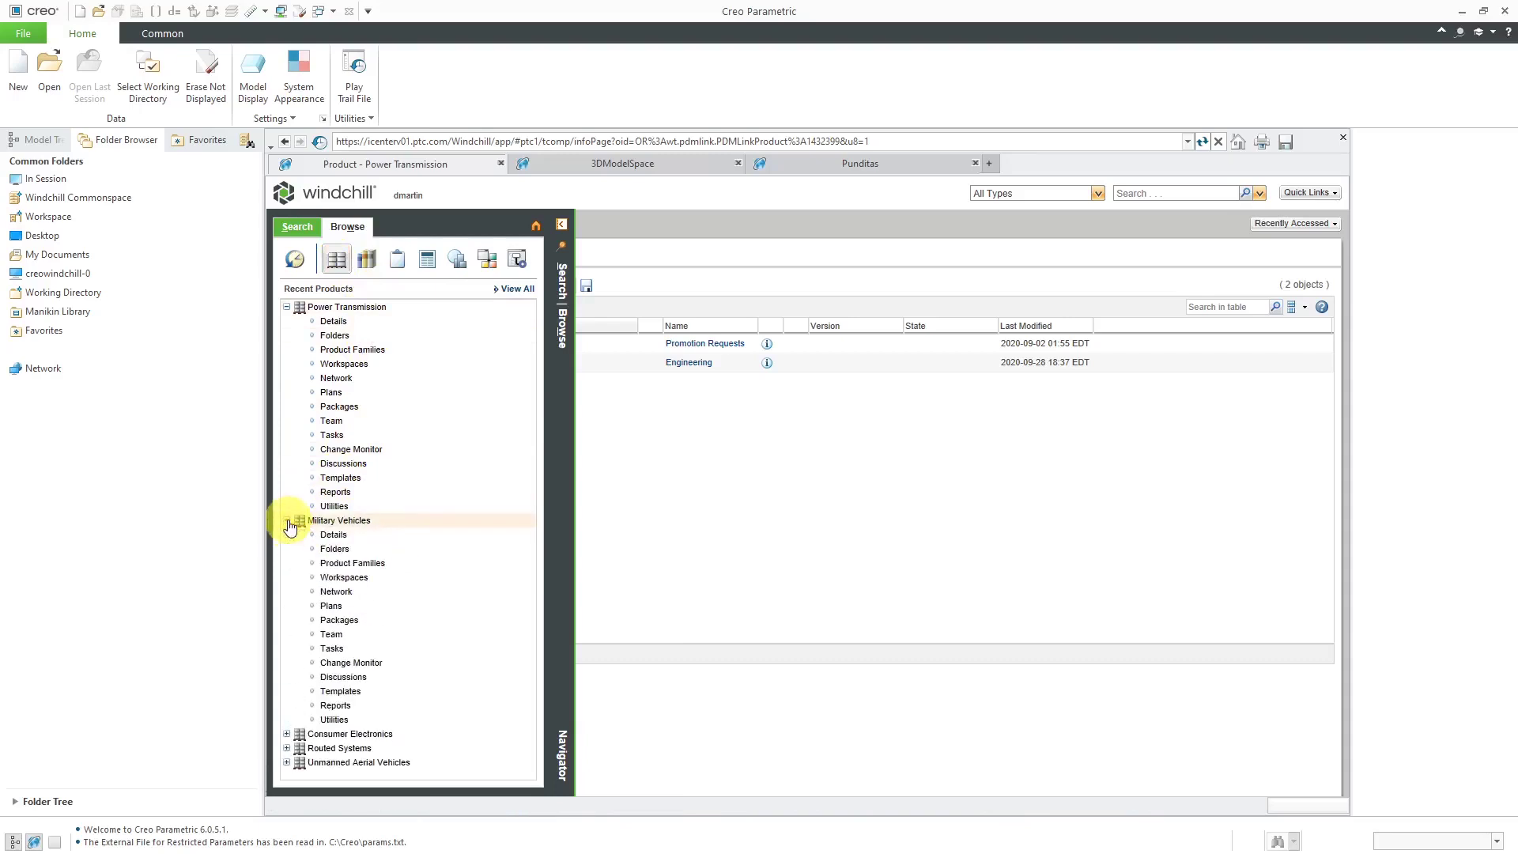
pyautogui.click(334, 549)
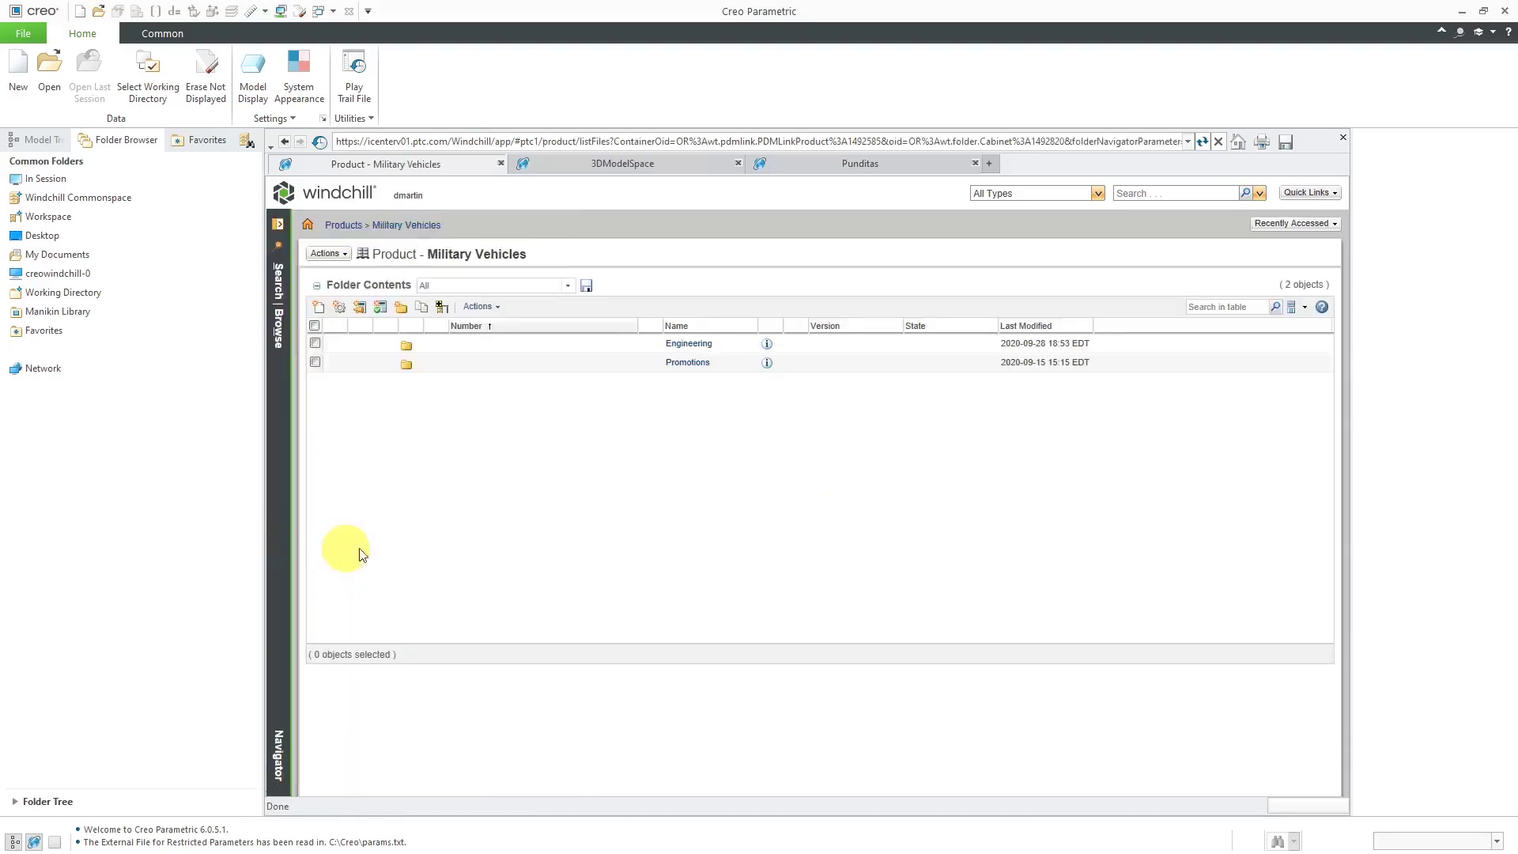
pyautogui.click(700, 346)
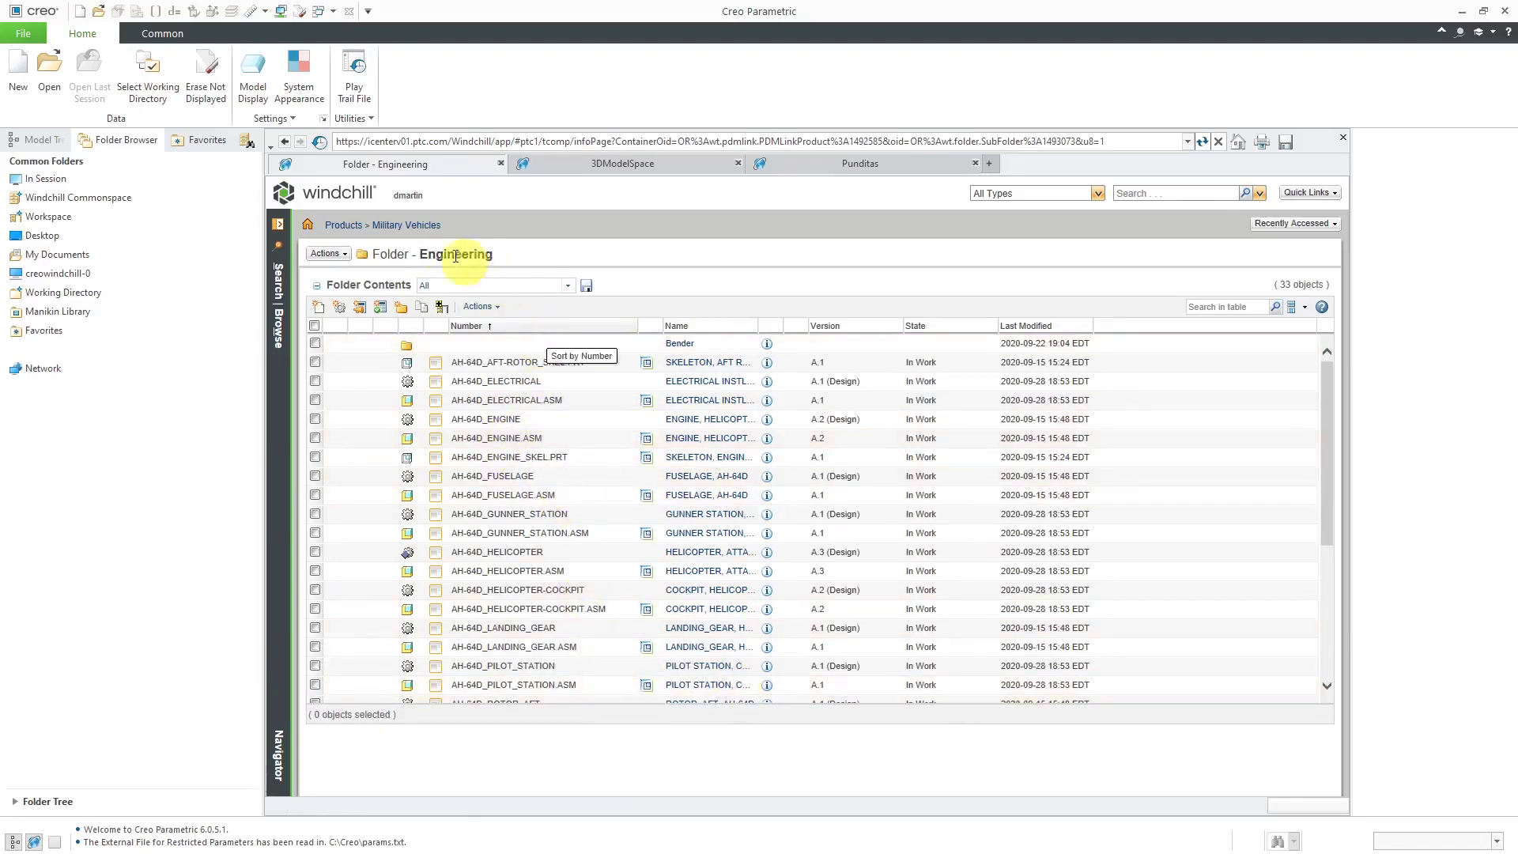
# - Browse Recent Libraries > View All > MCAD Standard Parts > Fasteners > Bolts
pyautogui.click(280, 329)
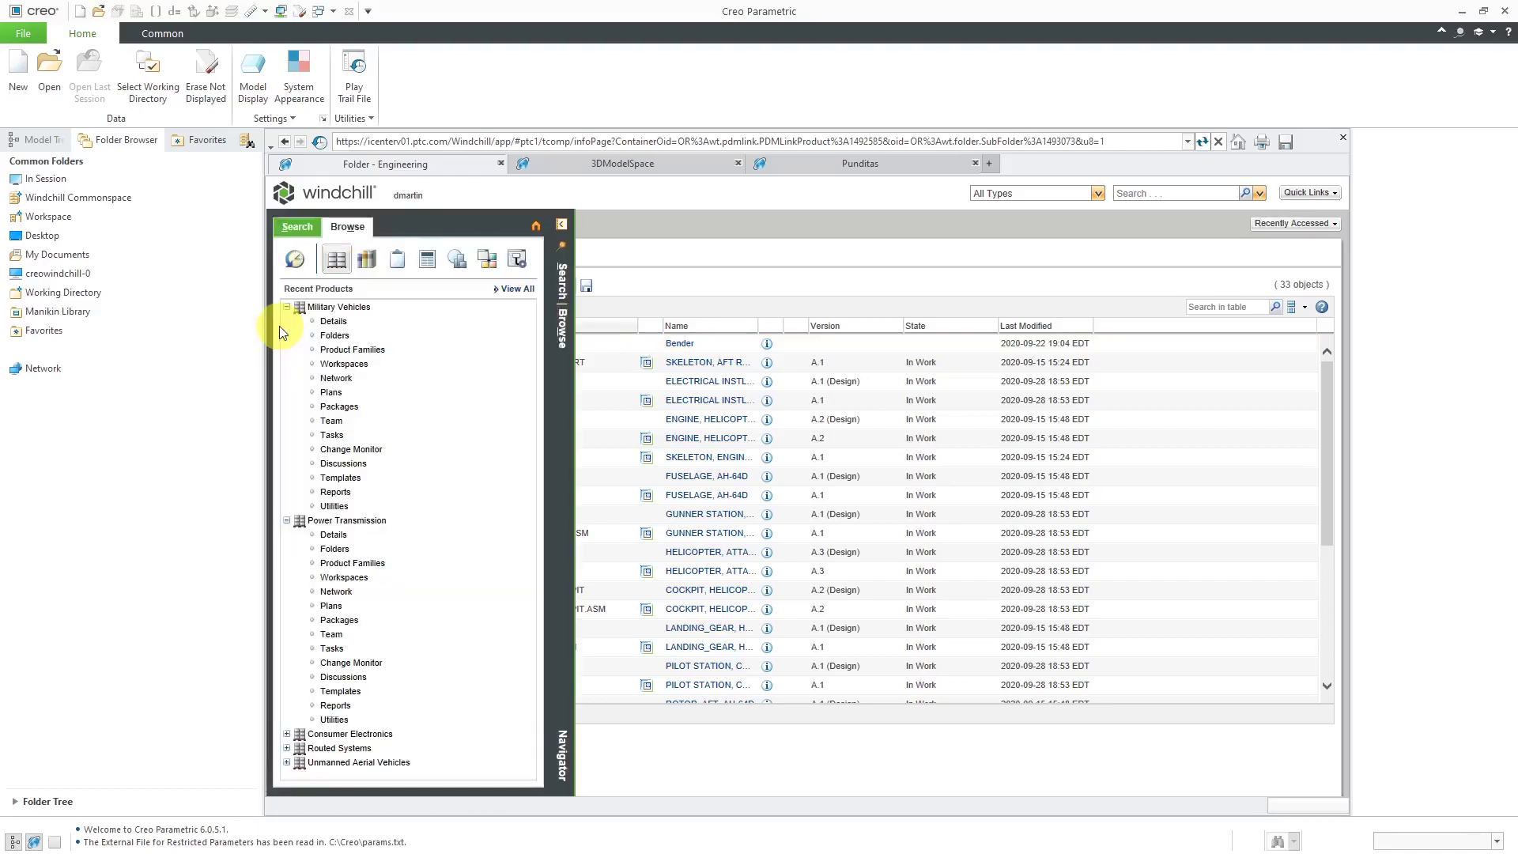
pyautogui.click(368, 261)
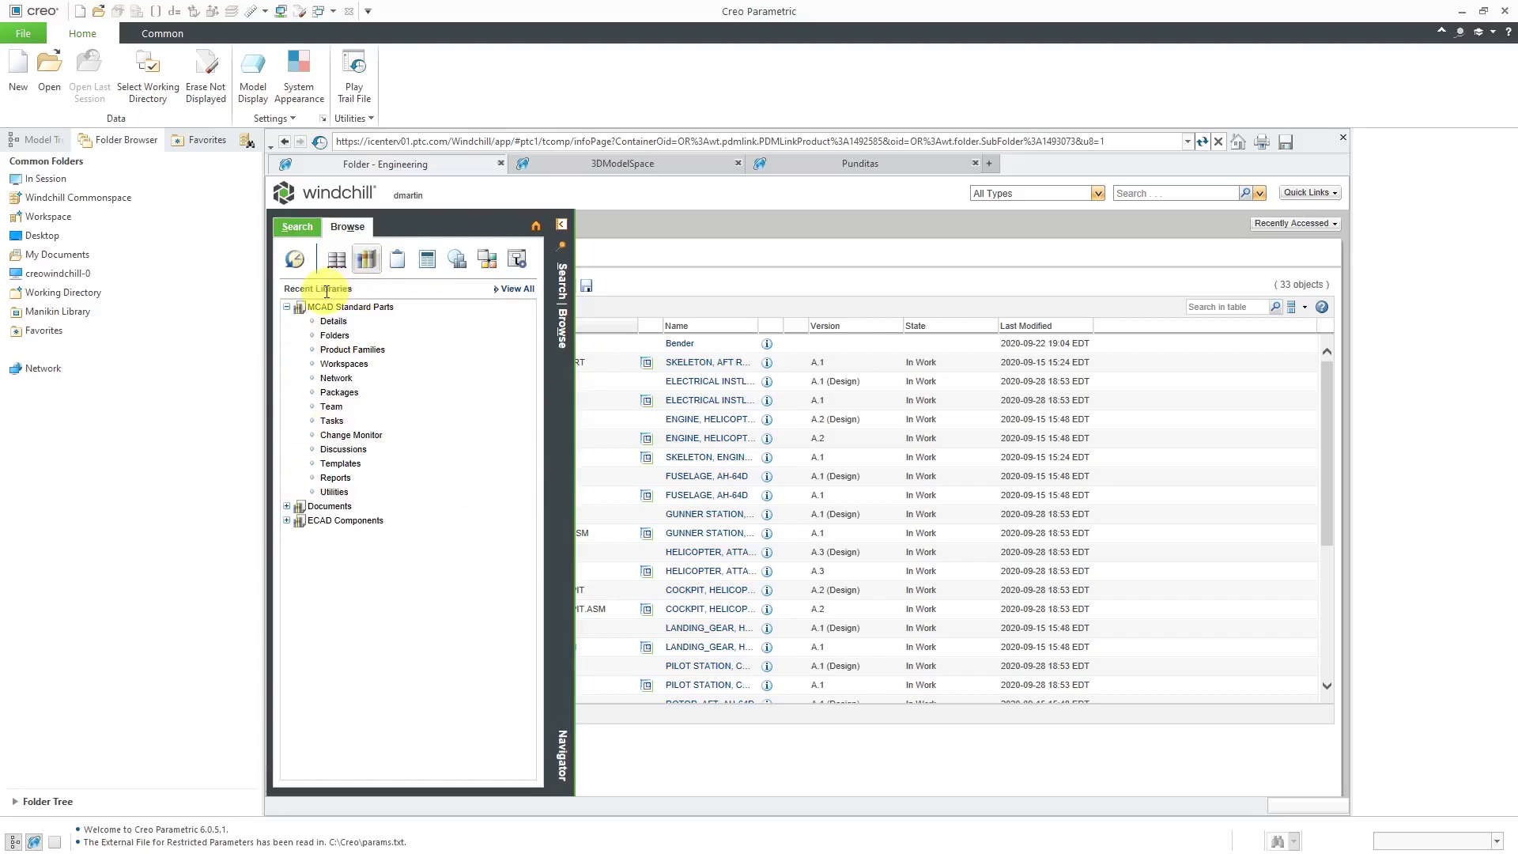
pyautogui.click(517, 289)
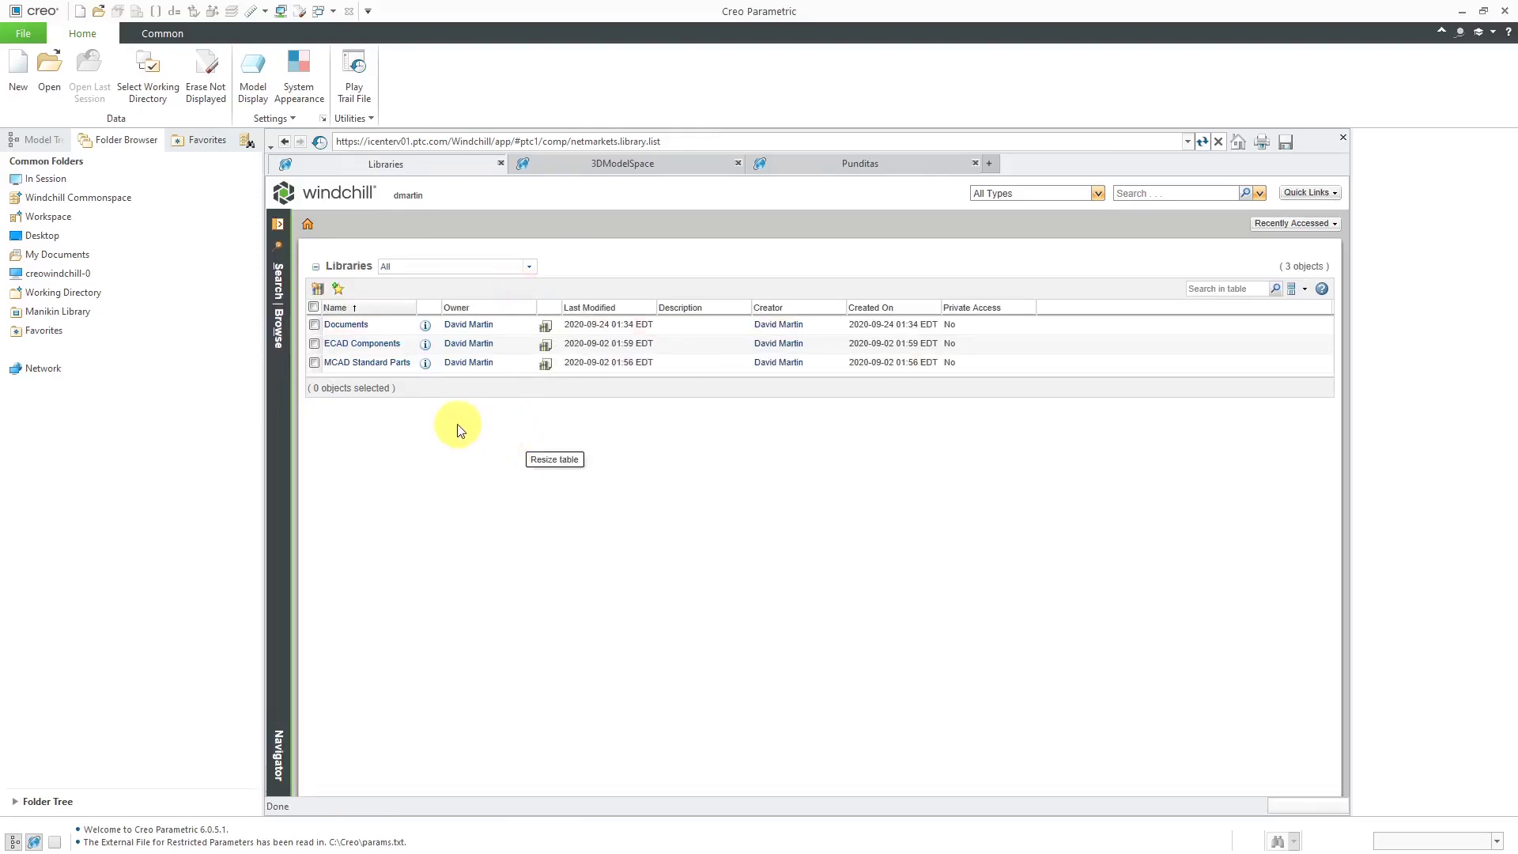
pyautogui.click(355, 362)
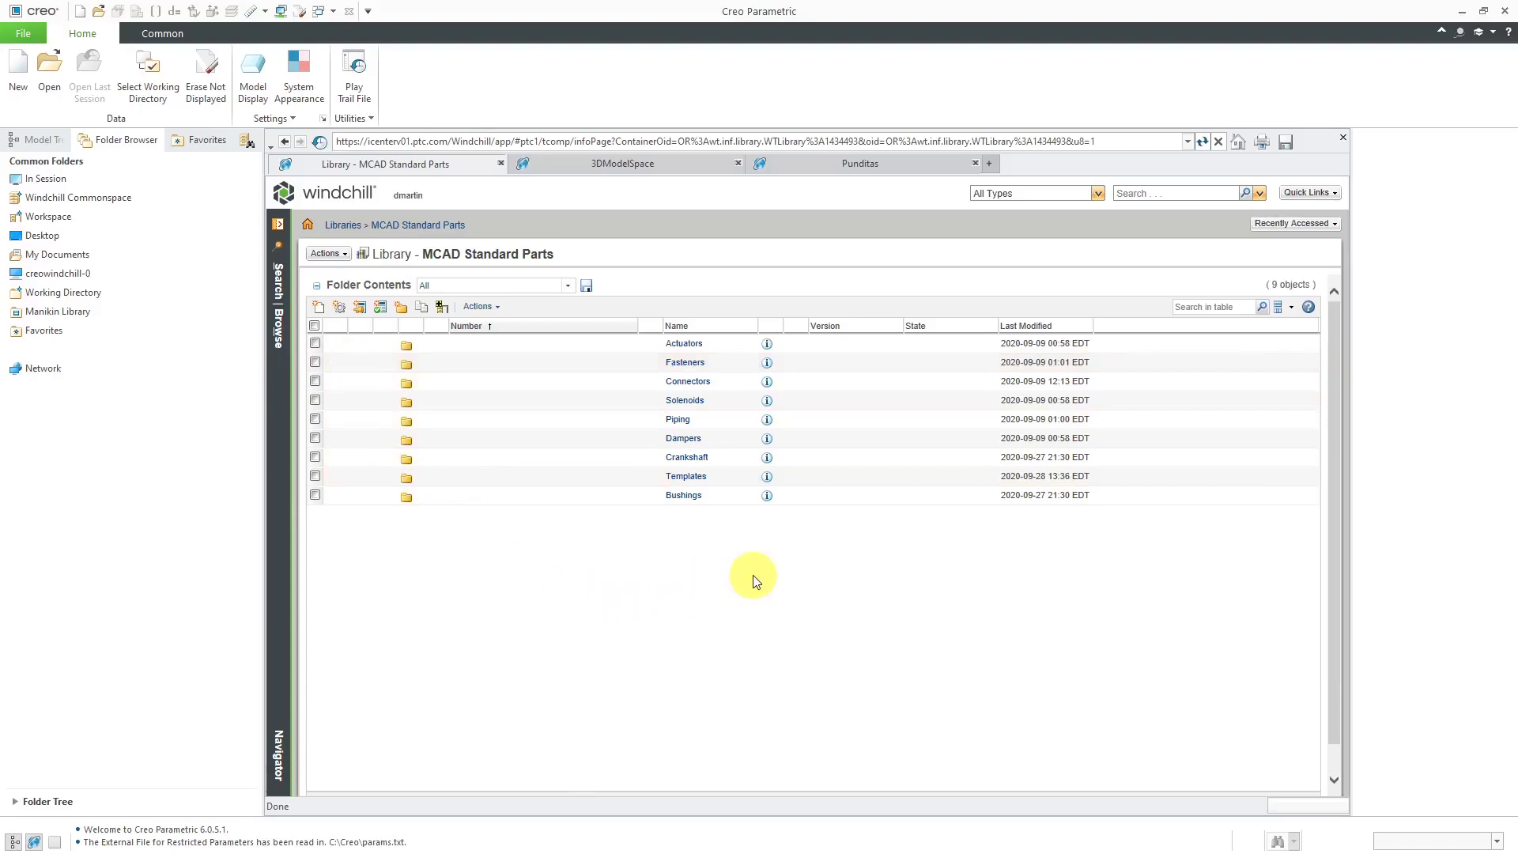
pyautogui.click(681, 363)
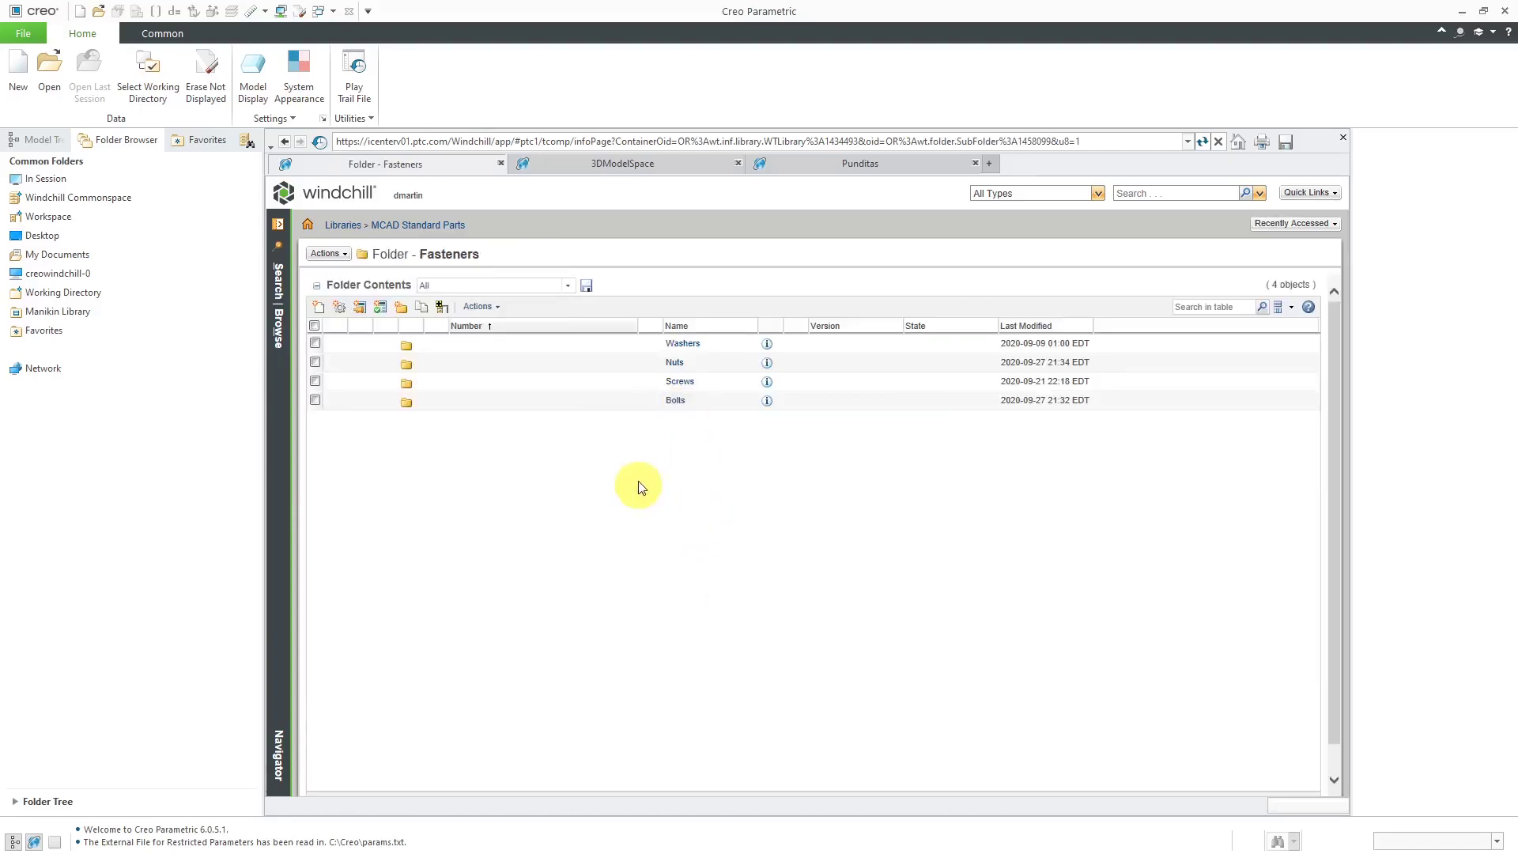
pyautogui.click(676, 402)
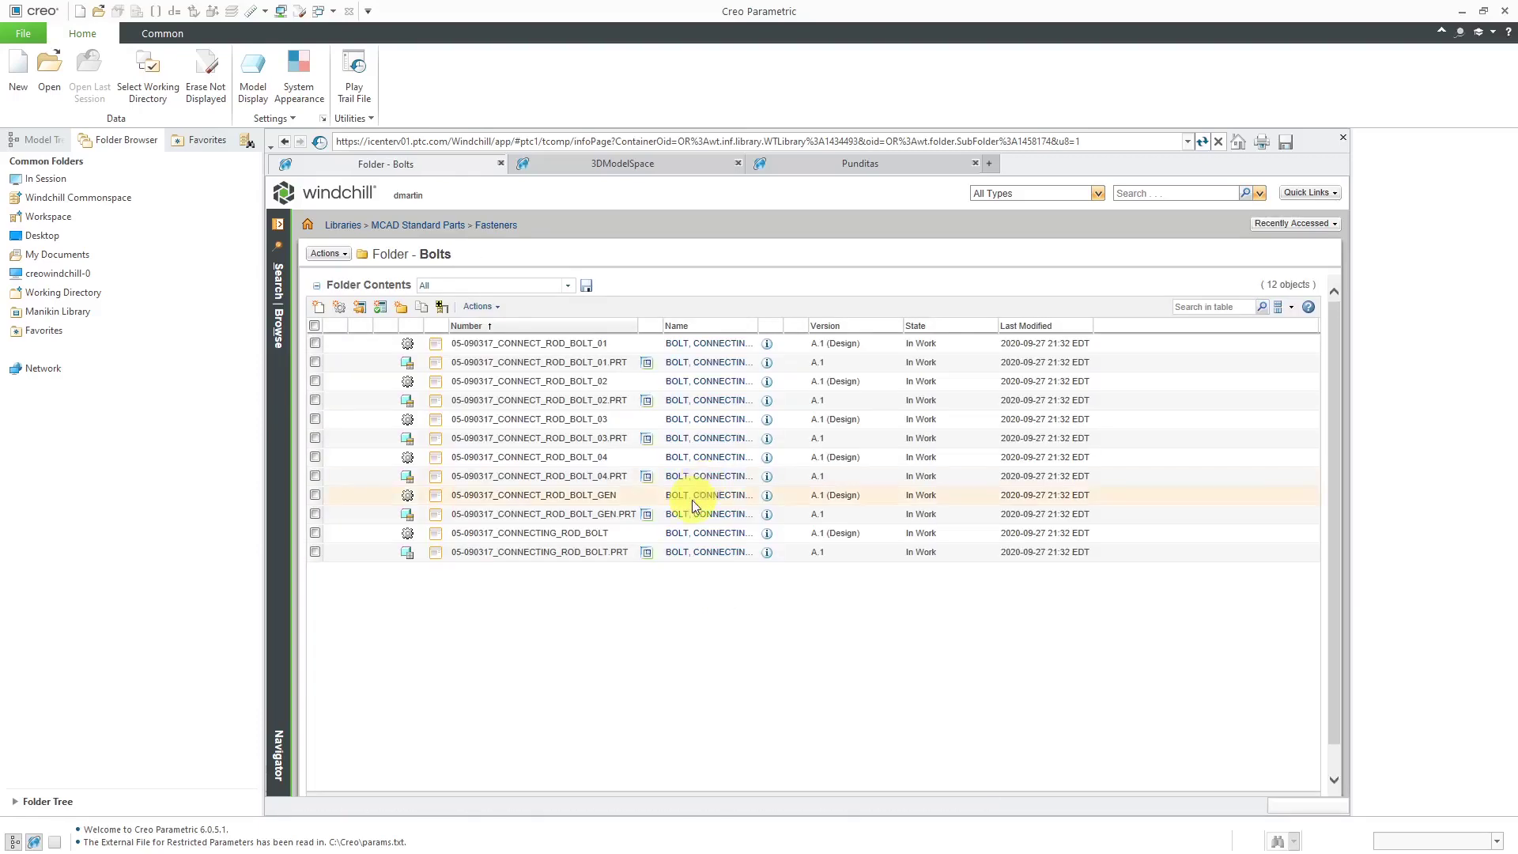
# - Add CONNECTING_ROD_BOLT.PRT to a workspace and collect its five family-table instances
pyautogui.rightClick(599, 555)
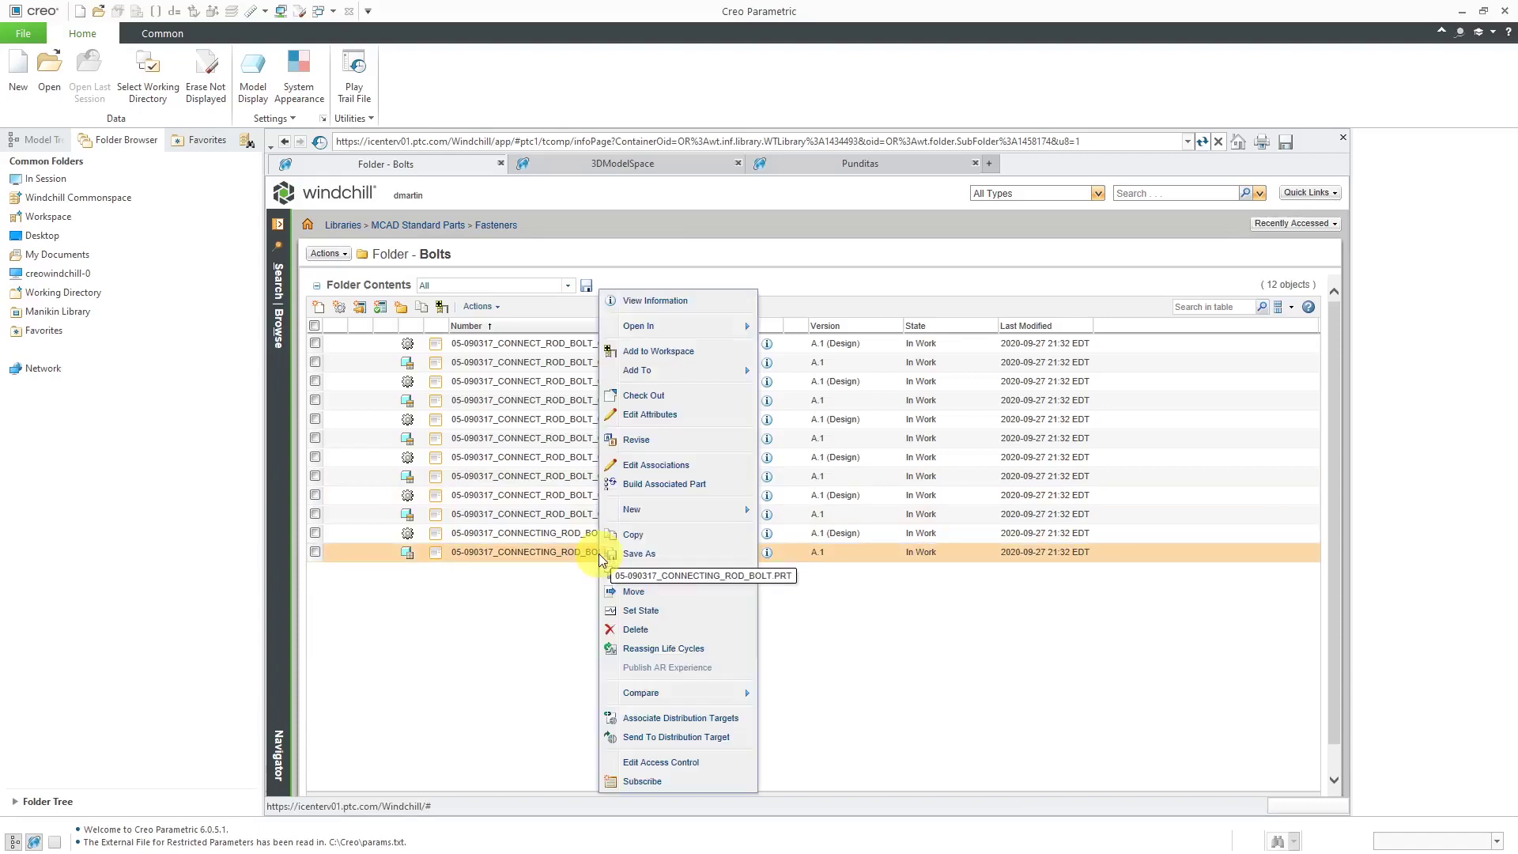
pyautogui.click(678, 352)
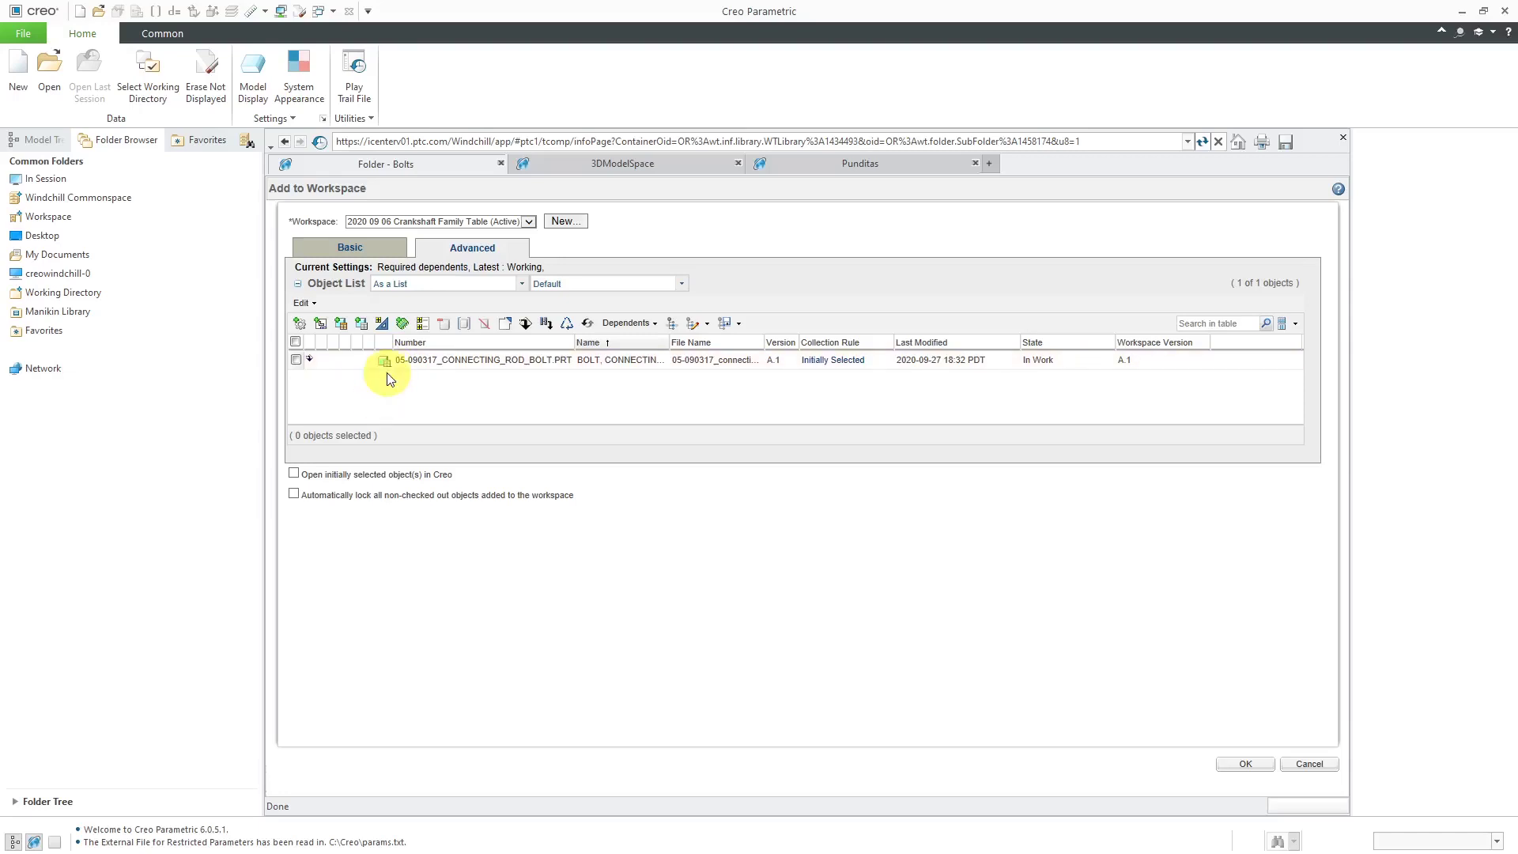
pyautogui.click(296, 343)
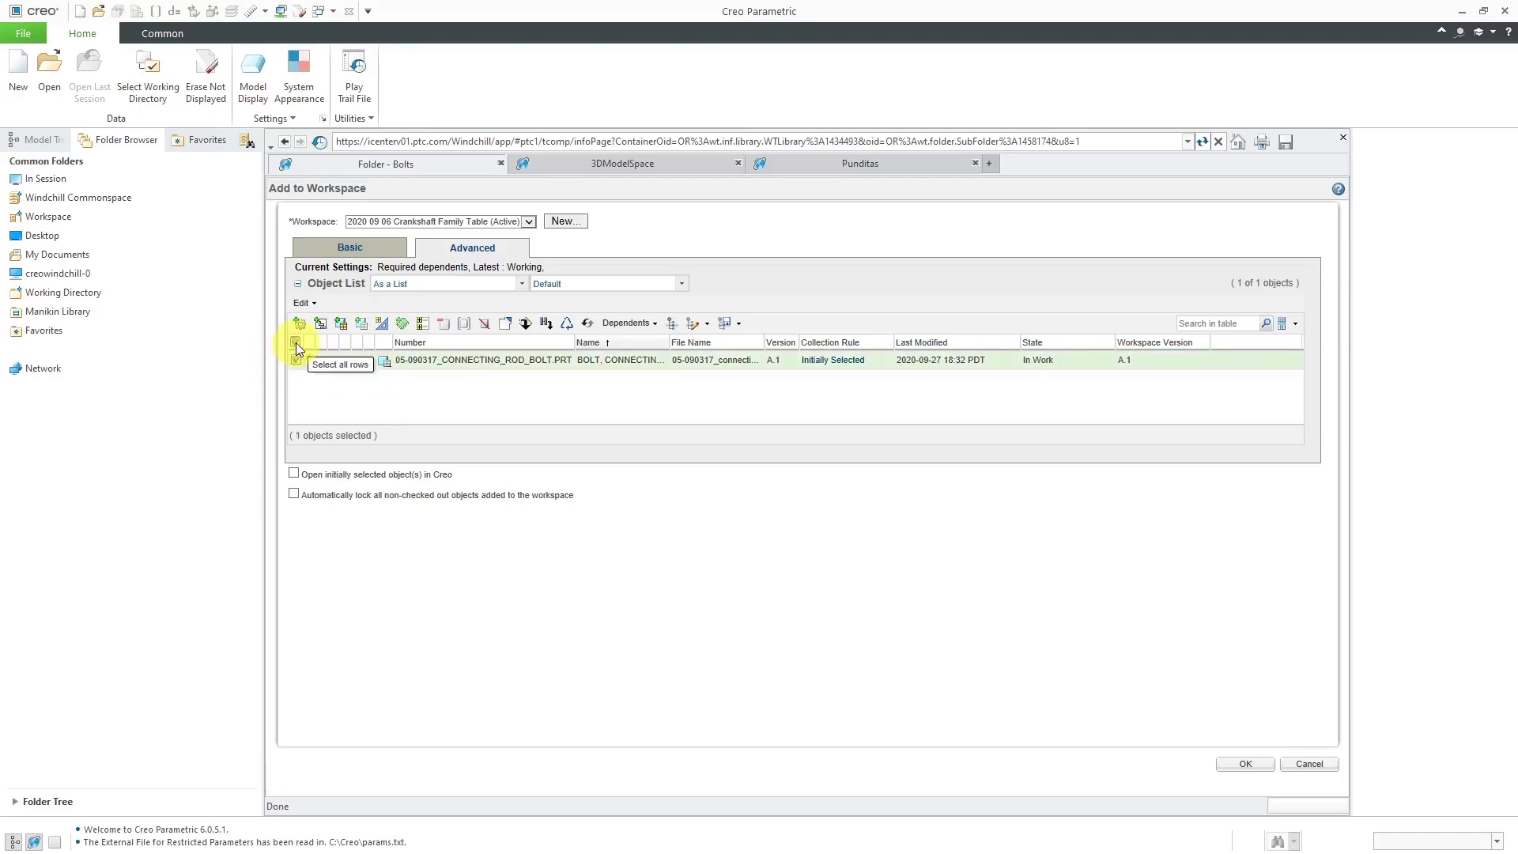
pyautogui.click(341, 324)
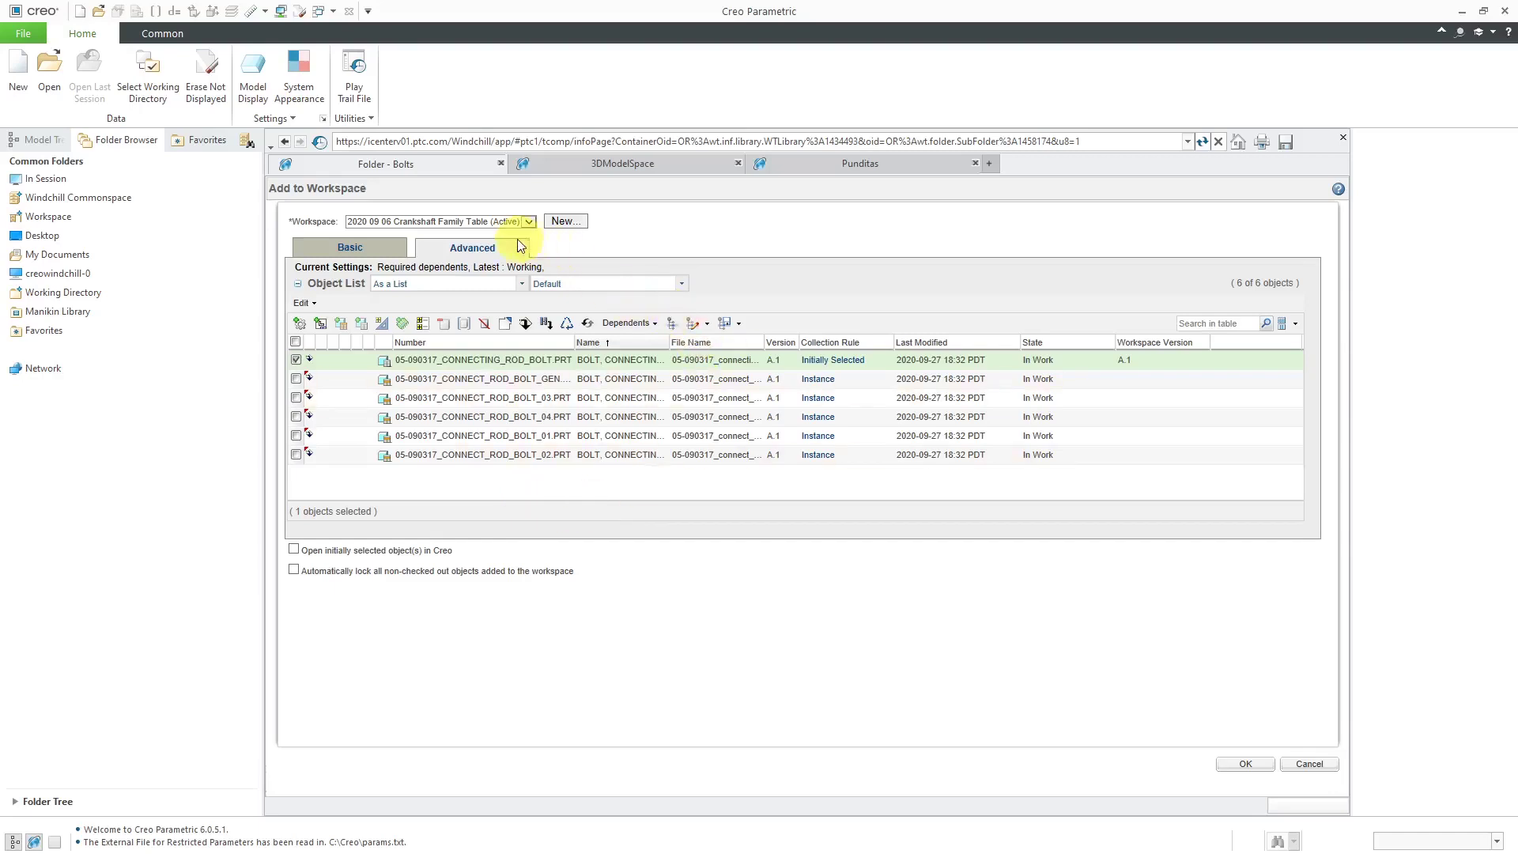
# - Define a new workspace named '2020 09 30 Transmission' in the Power Transmission context
pyautogui.click(565, 222)
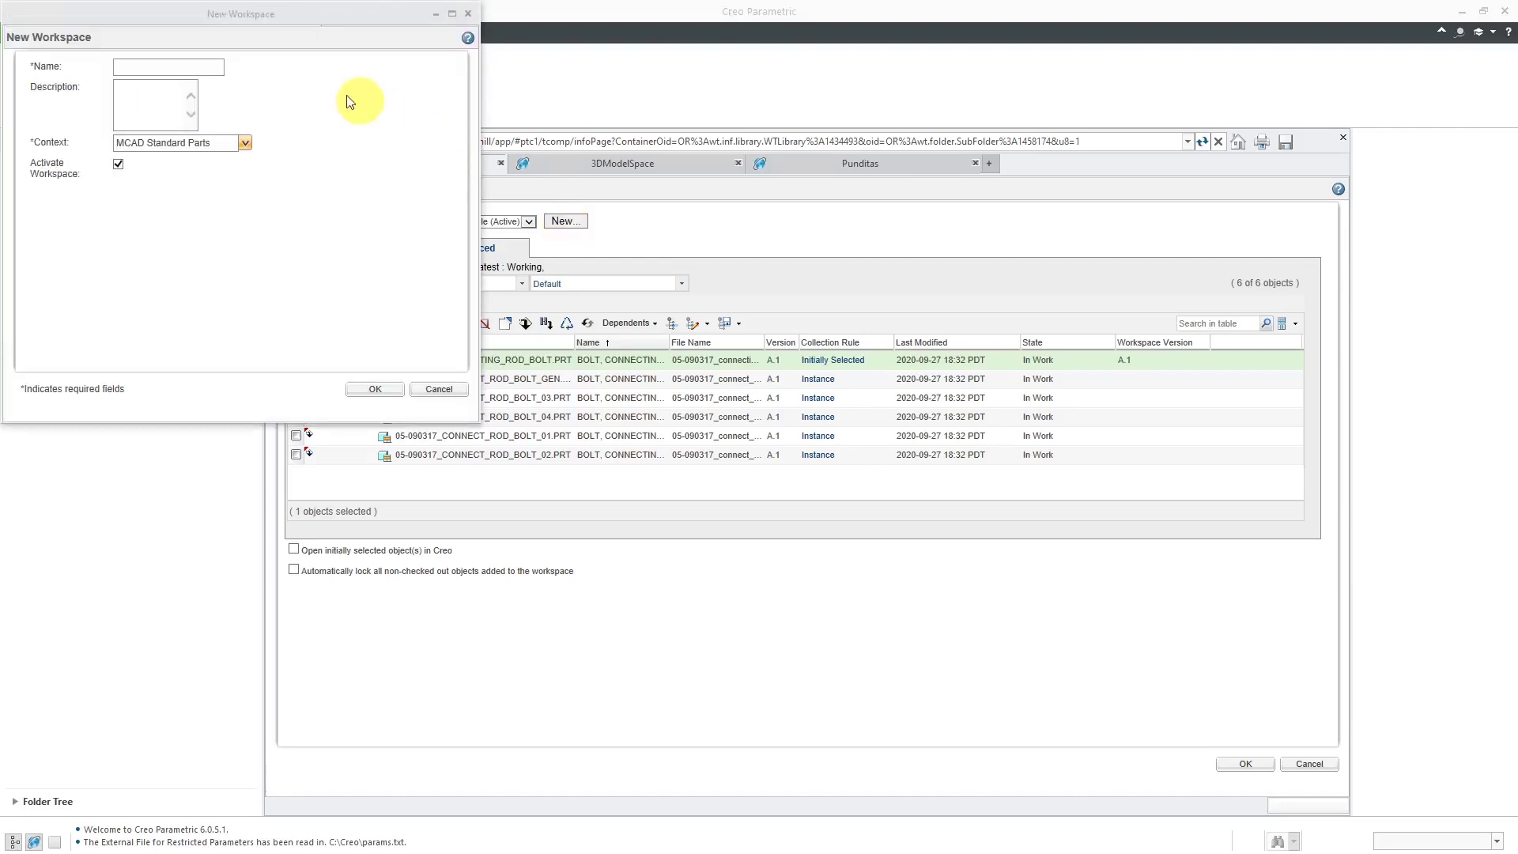
pyautogui.moveTo(287, 21); pyautogui.dragTo(690, 244)
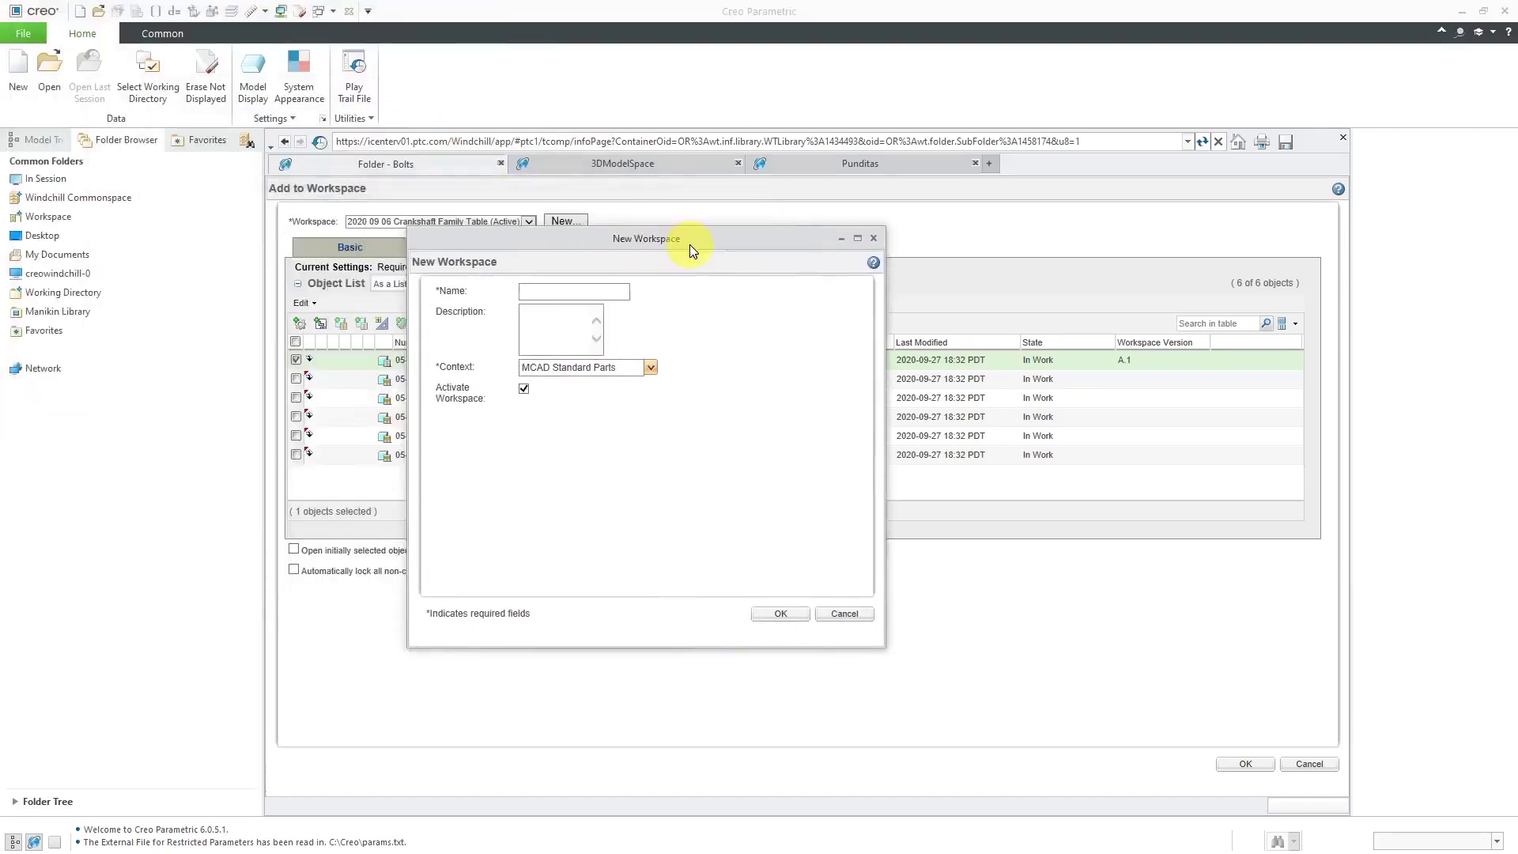
pyautogui.click(585, 291)
pyautogui.write('2020 09 30')
pyautogui.write('Tran')
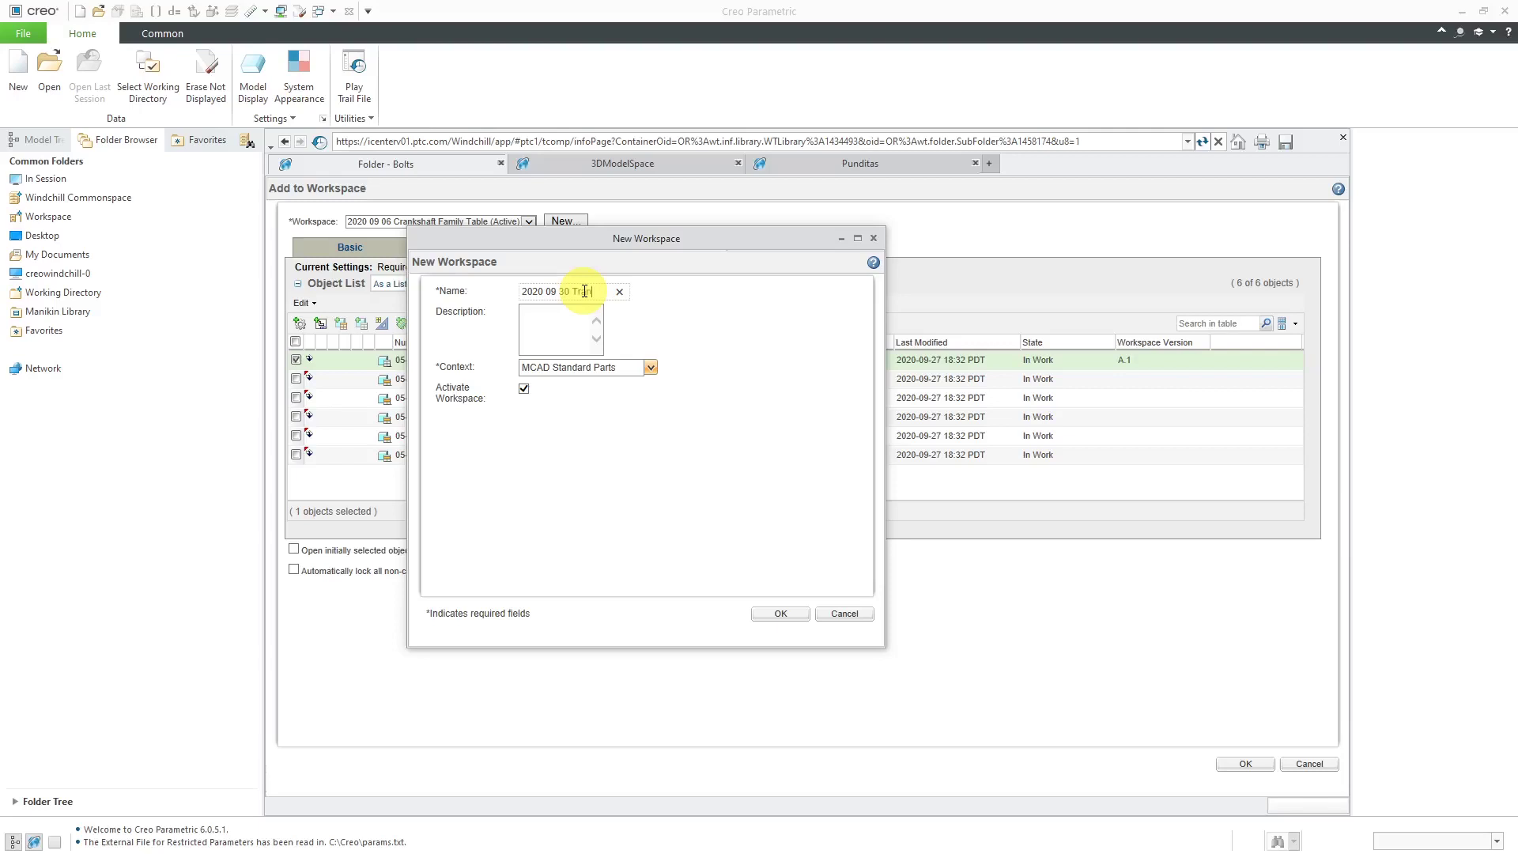
pyautogui.write('smission')
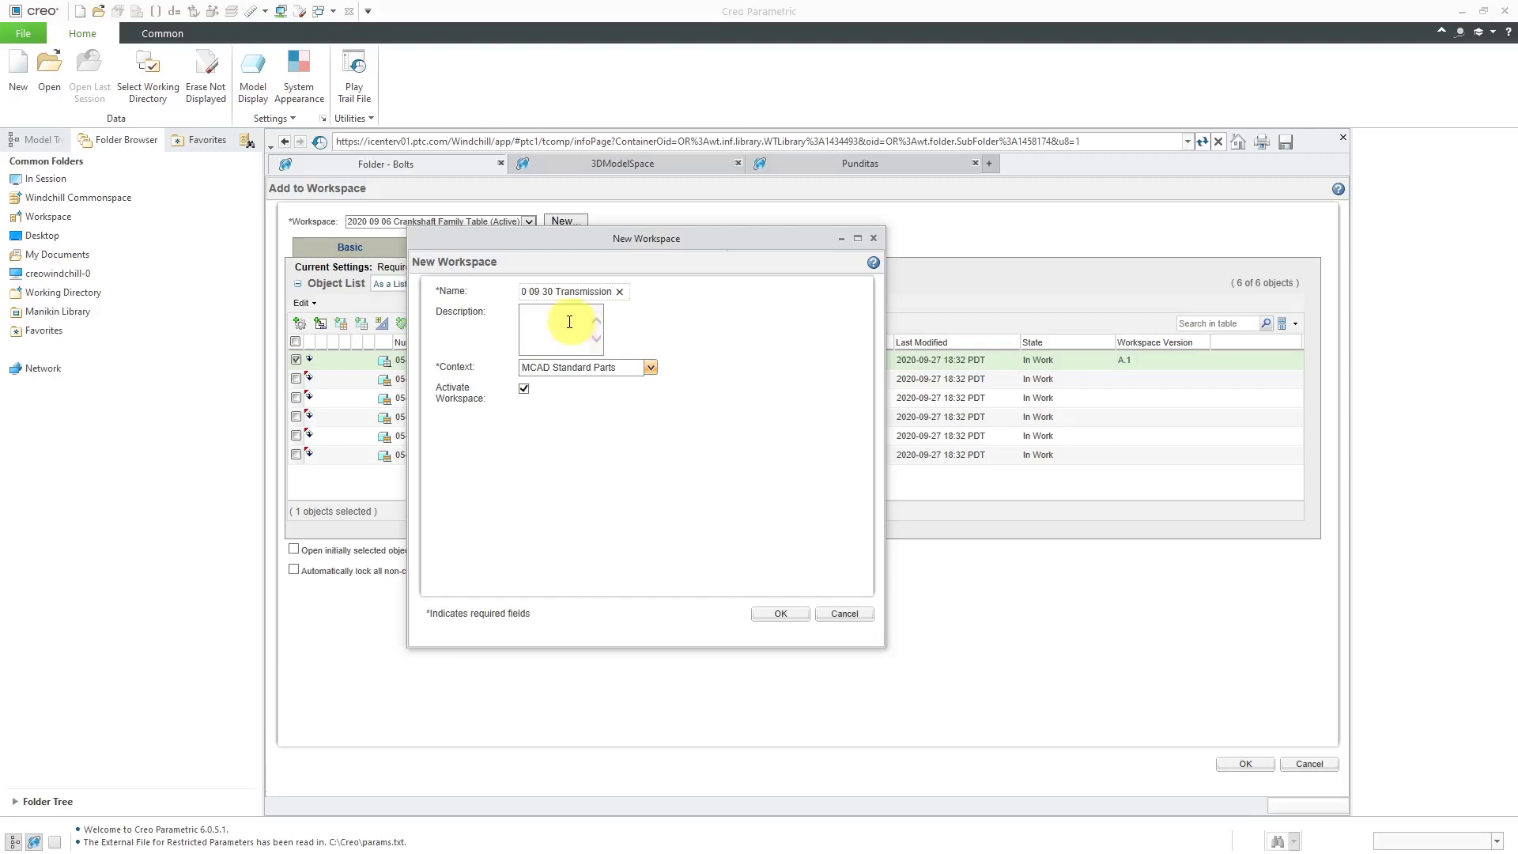
pyautogui.click(651, 370)
pyautogui.click(650, 370)
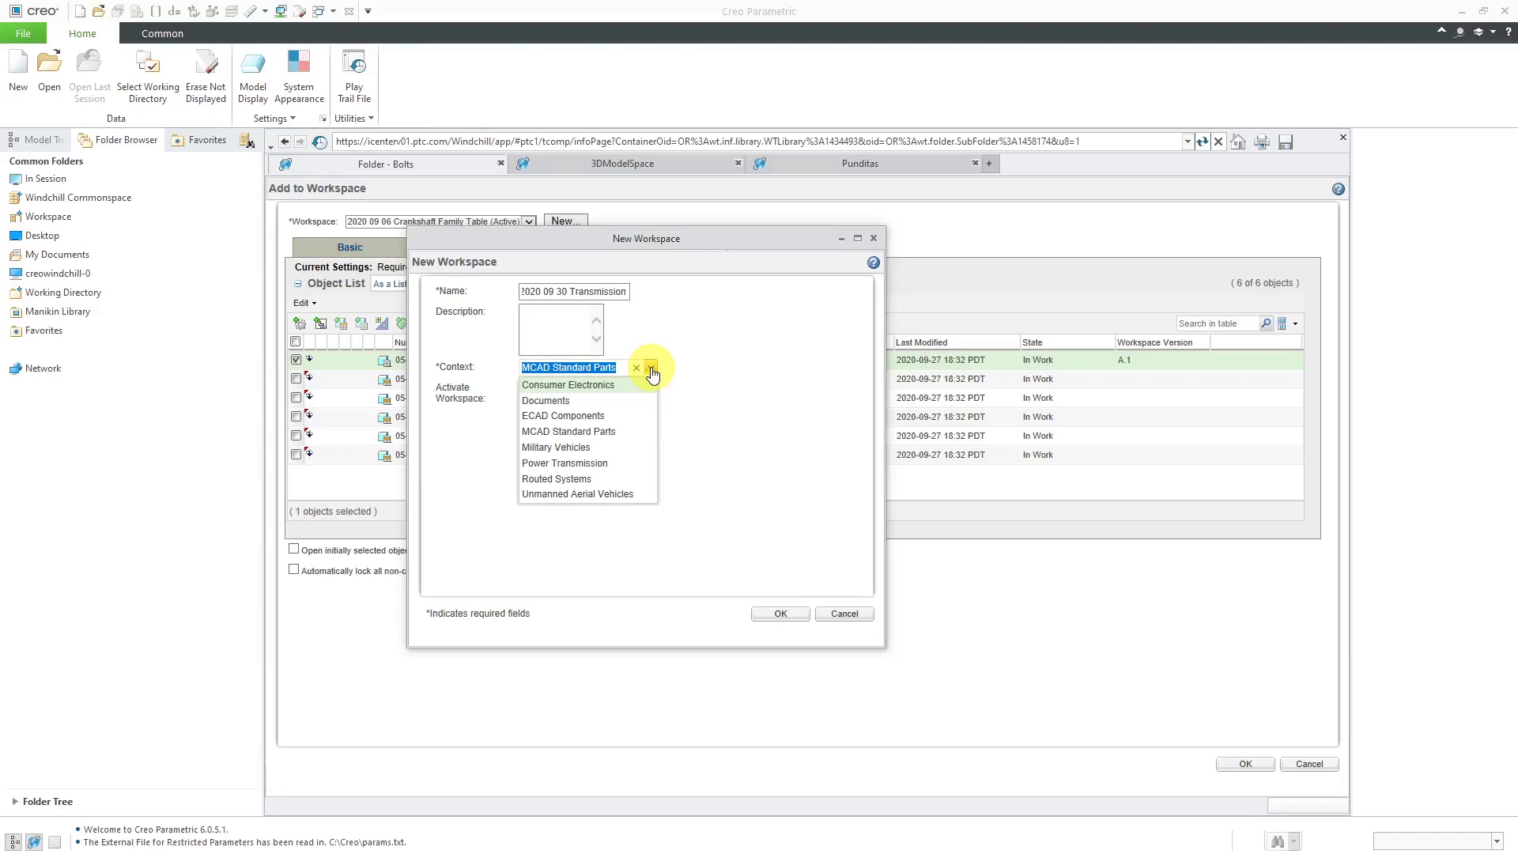
pyautogui.click(601, 464)
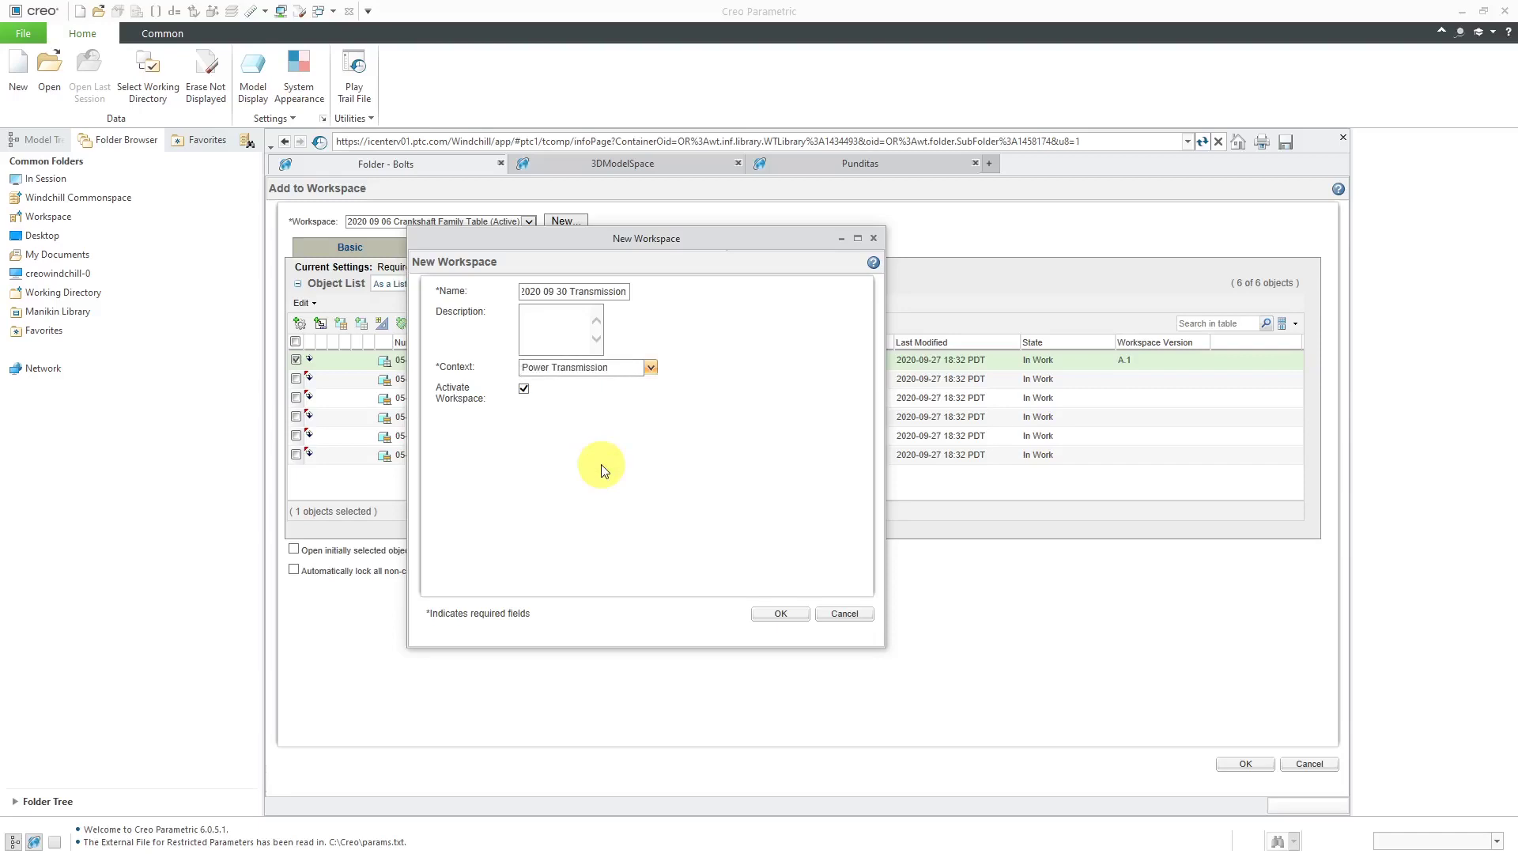
# - Make the new workspace the active target and recollect the bolt's five family-table instances
pyautogui.click(781, 613)
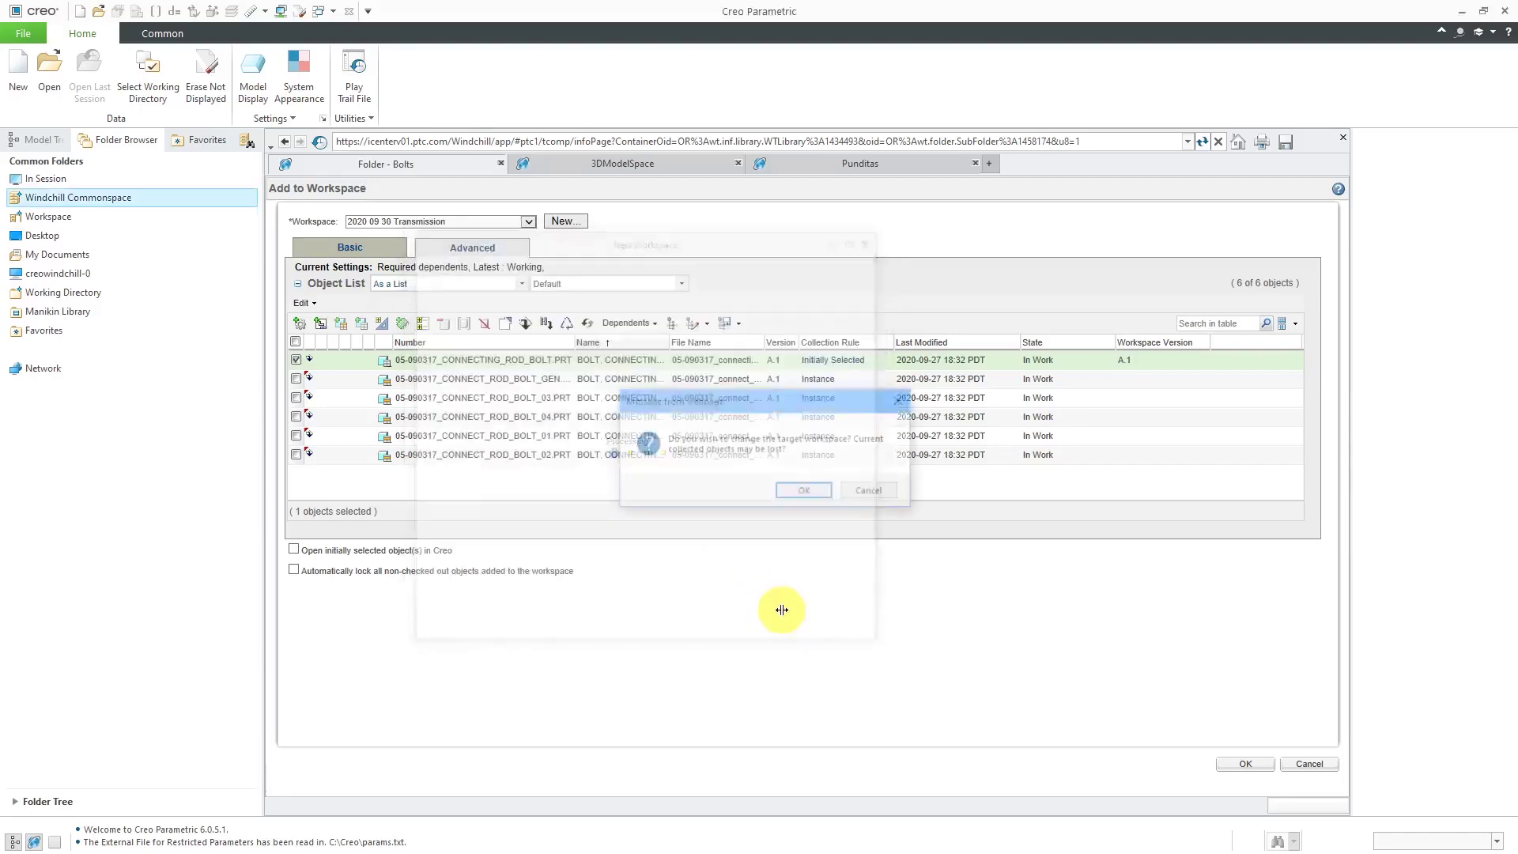
pyautogui.click(806, 492)
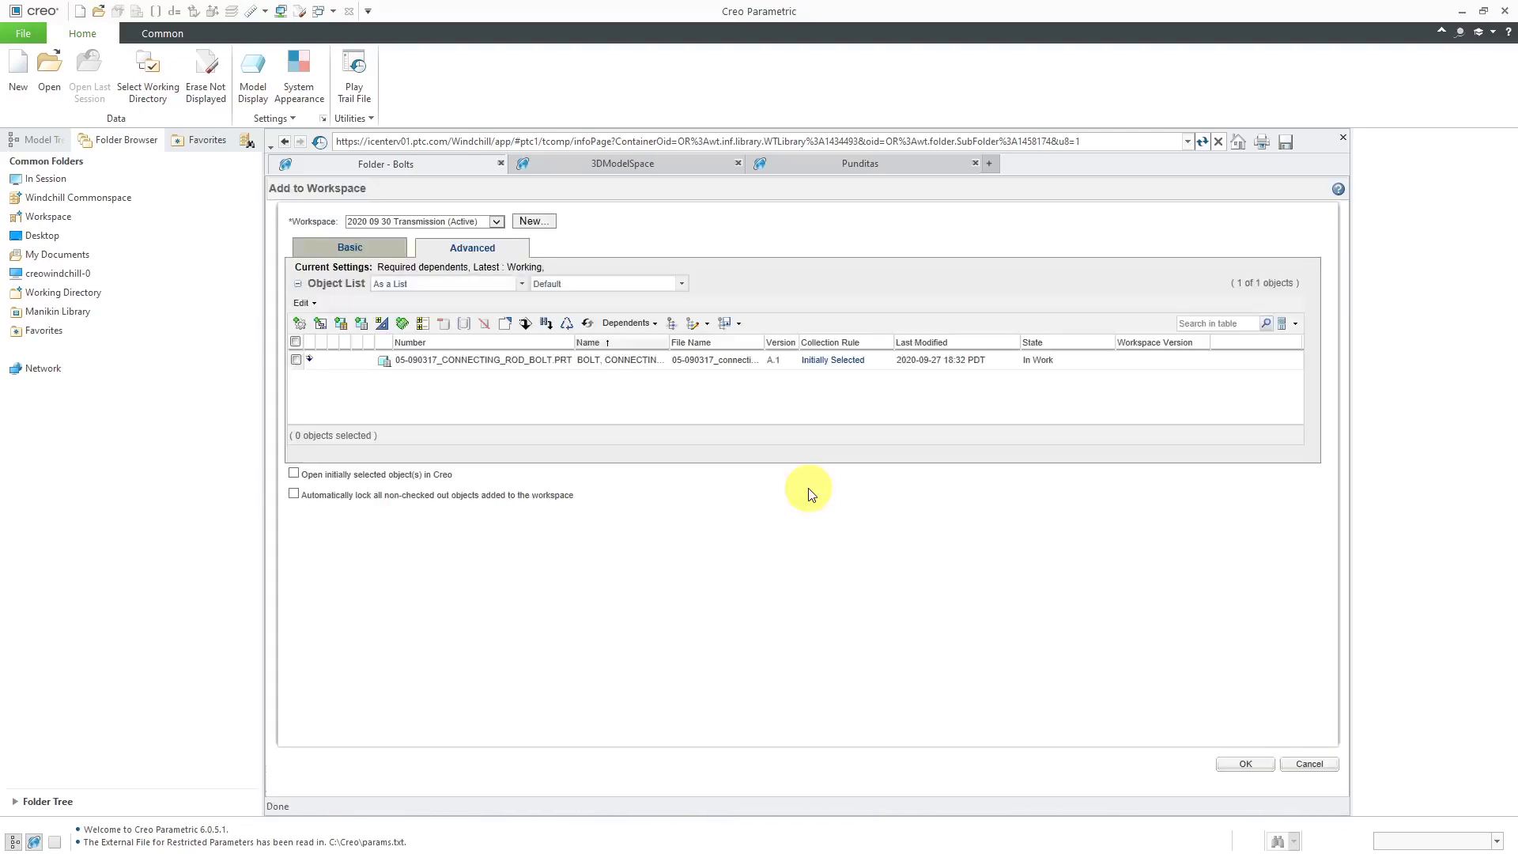
pyautogui.click(295, 341)
pyautogui.click(342, 325)
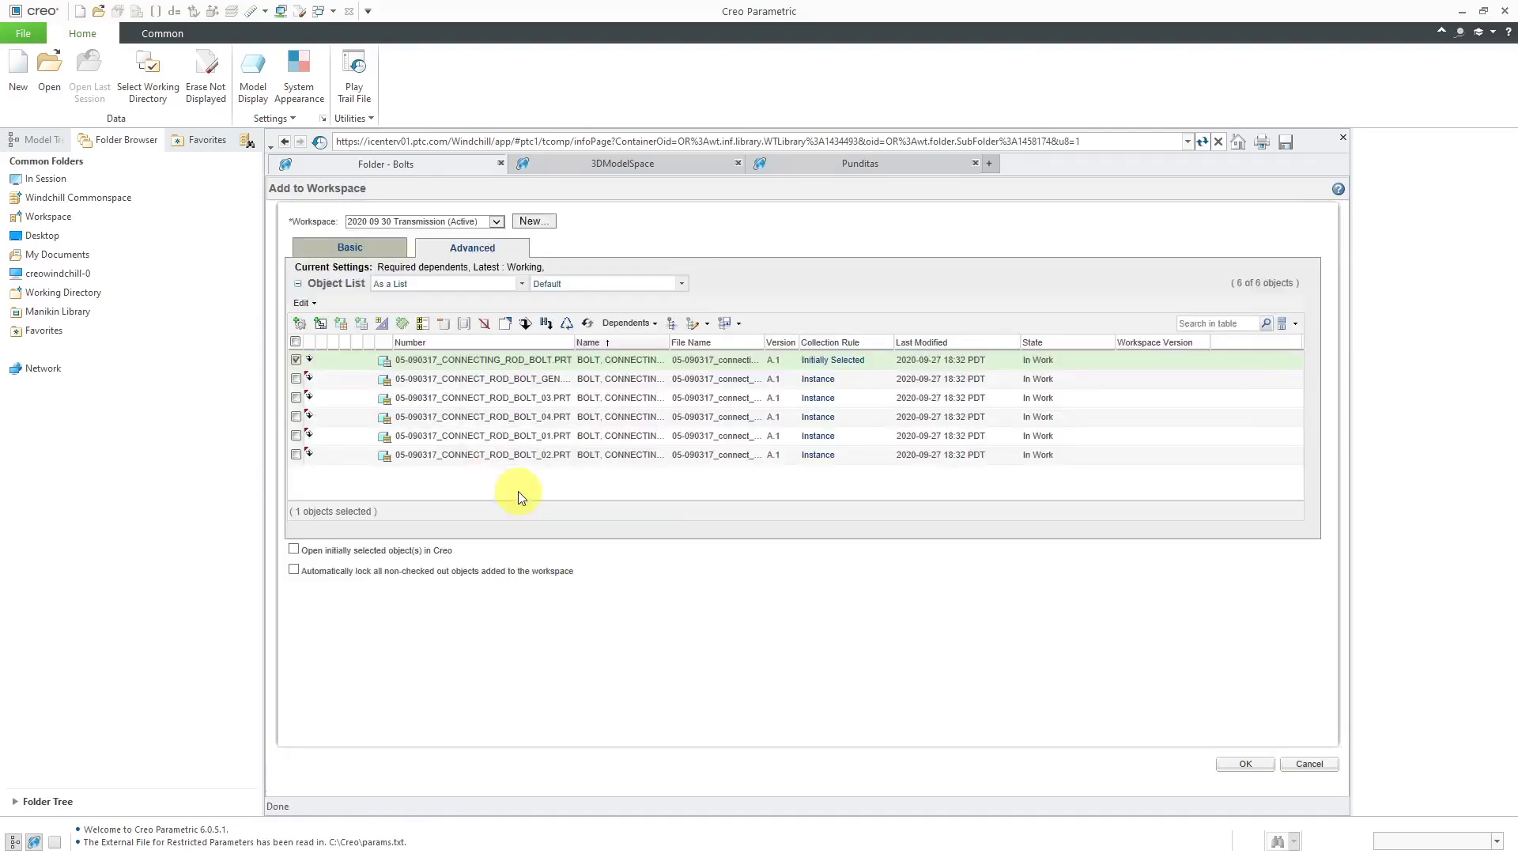
# - Confirm adding all 6 connecting-rod bolt objects to the 2020 09 30 Transmission workspace
pyautogui.click(1247, 766)
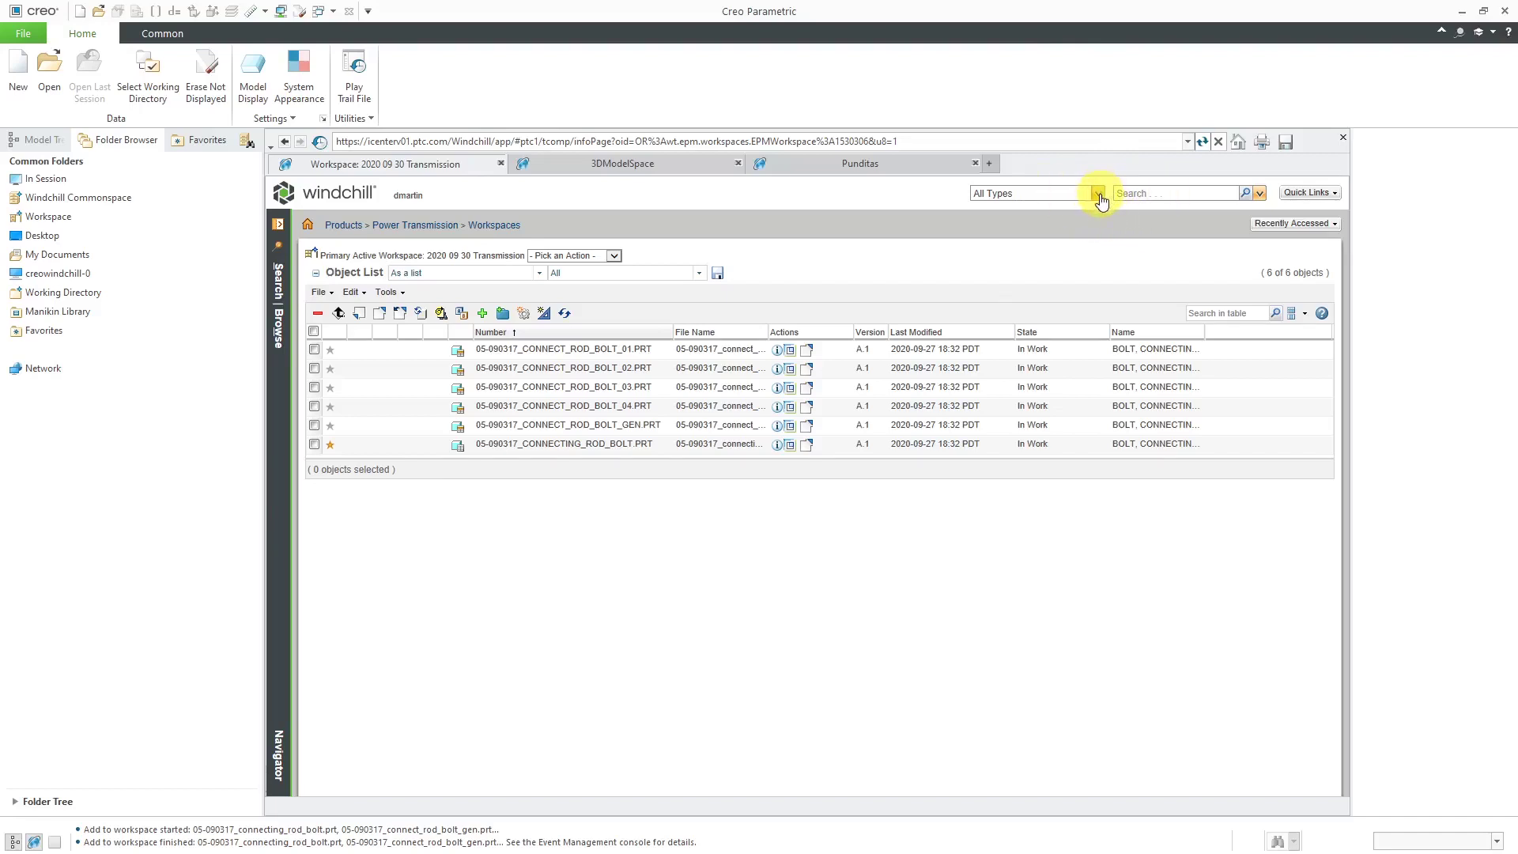
pyautogui.click(1099, 194)
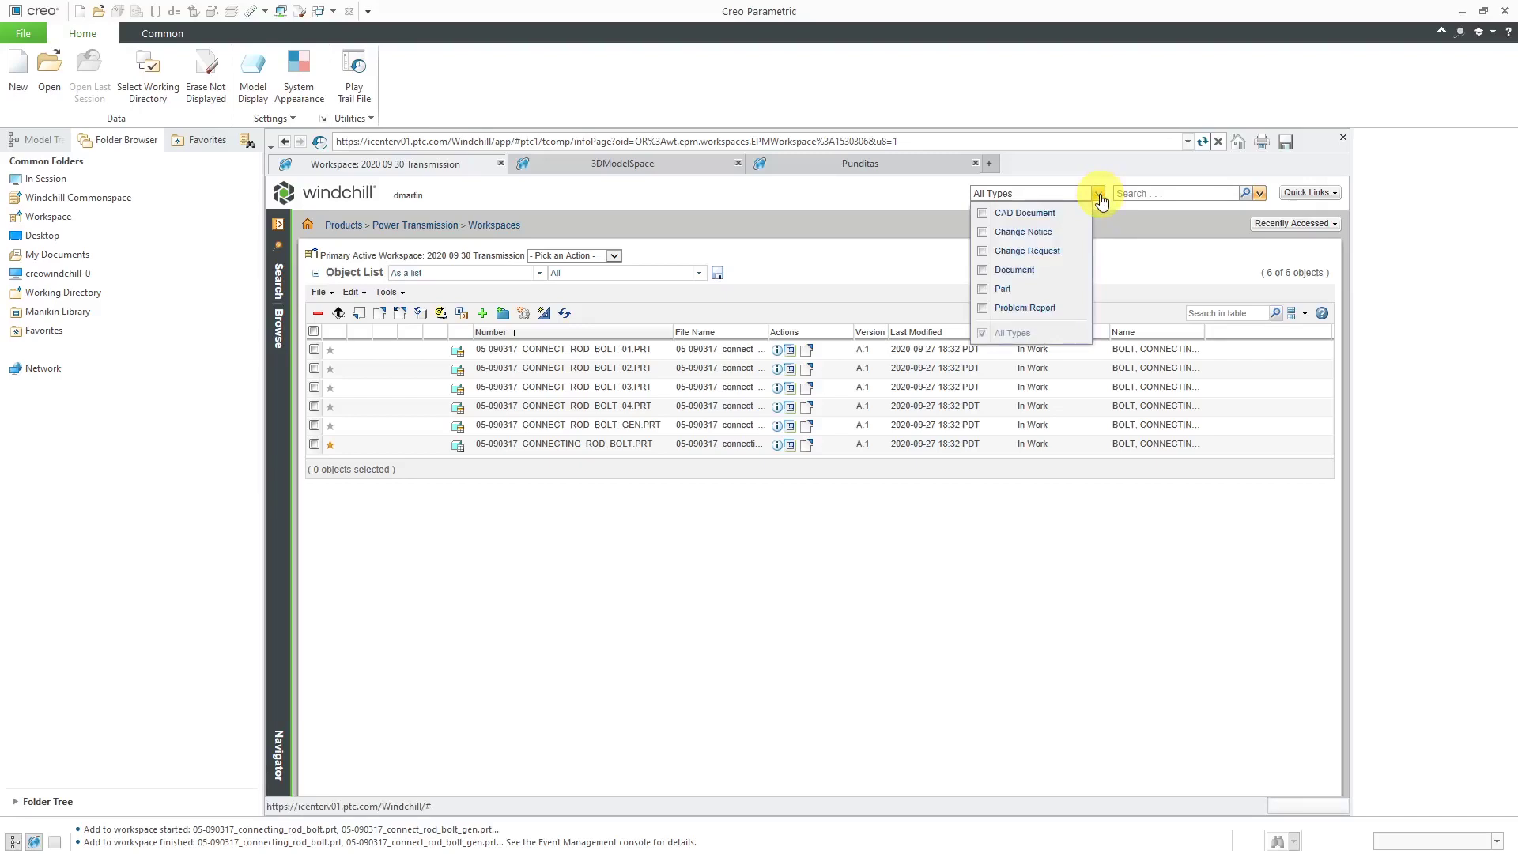
pyautogui.click(1015, 222)
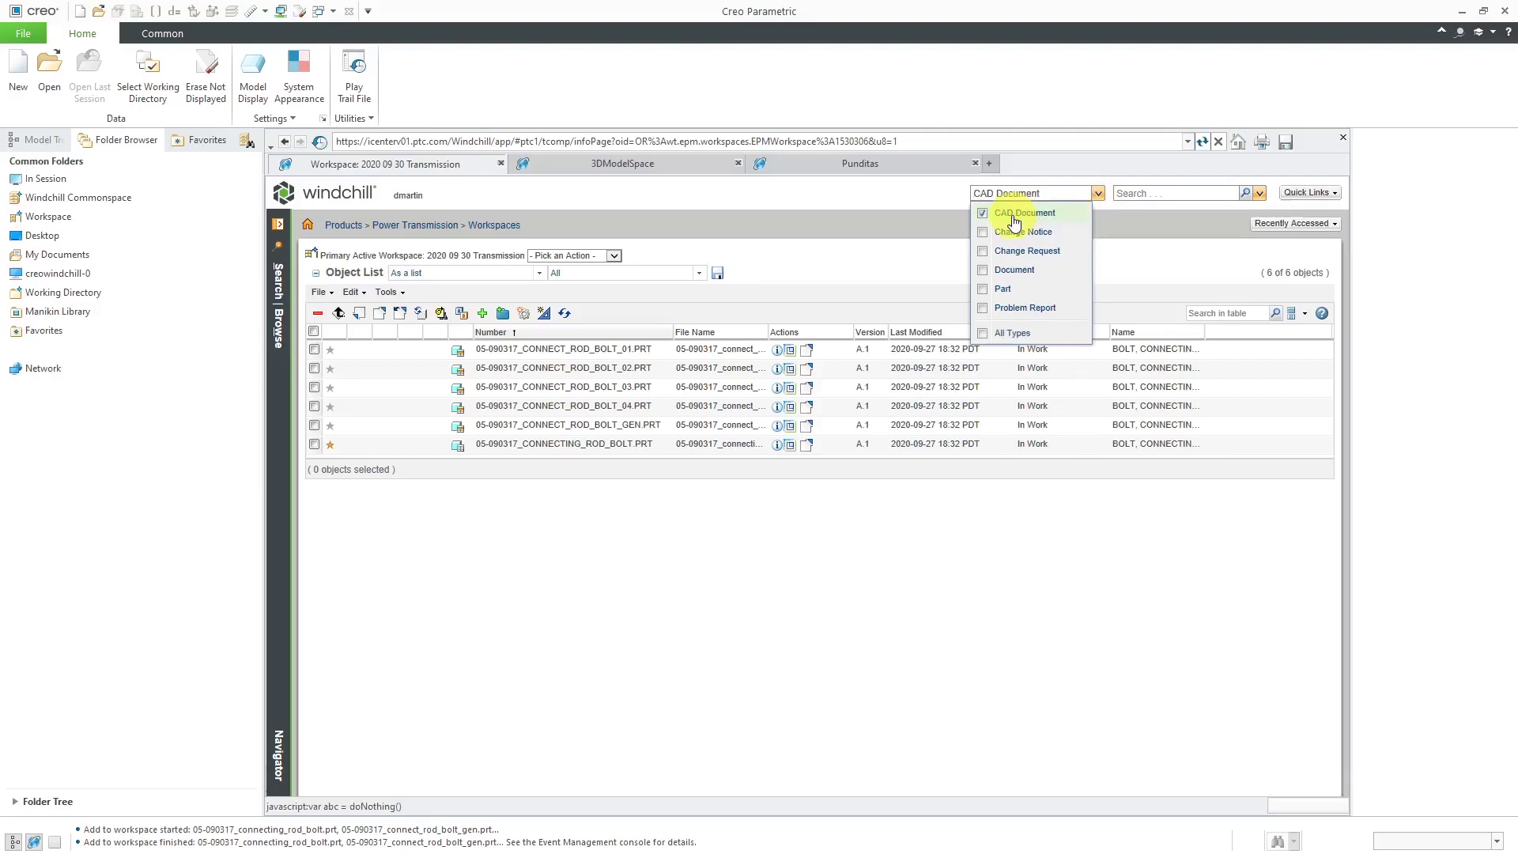
pyautogui.click(920, 198)
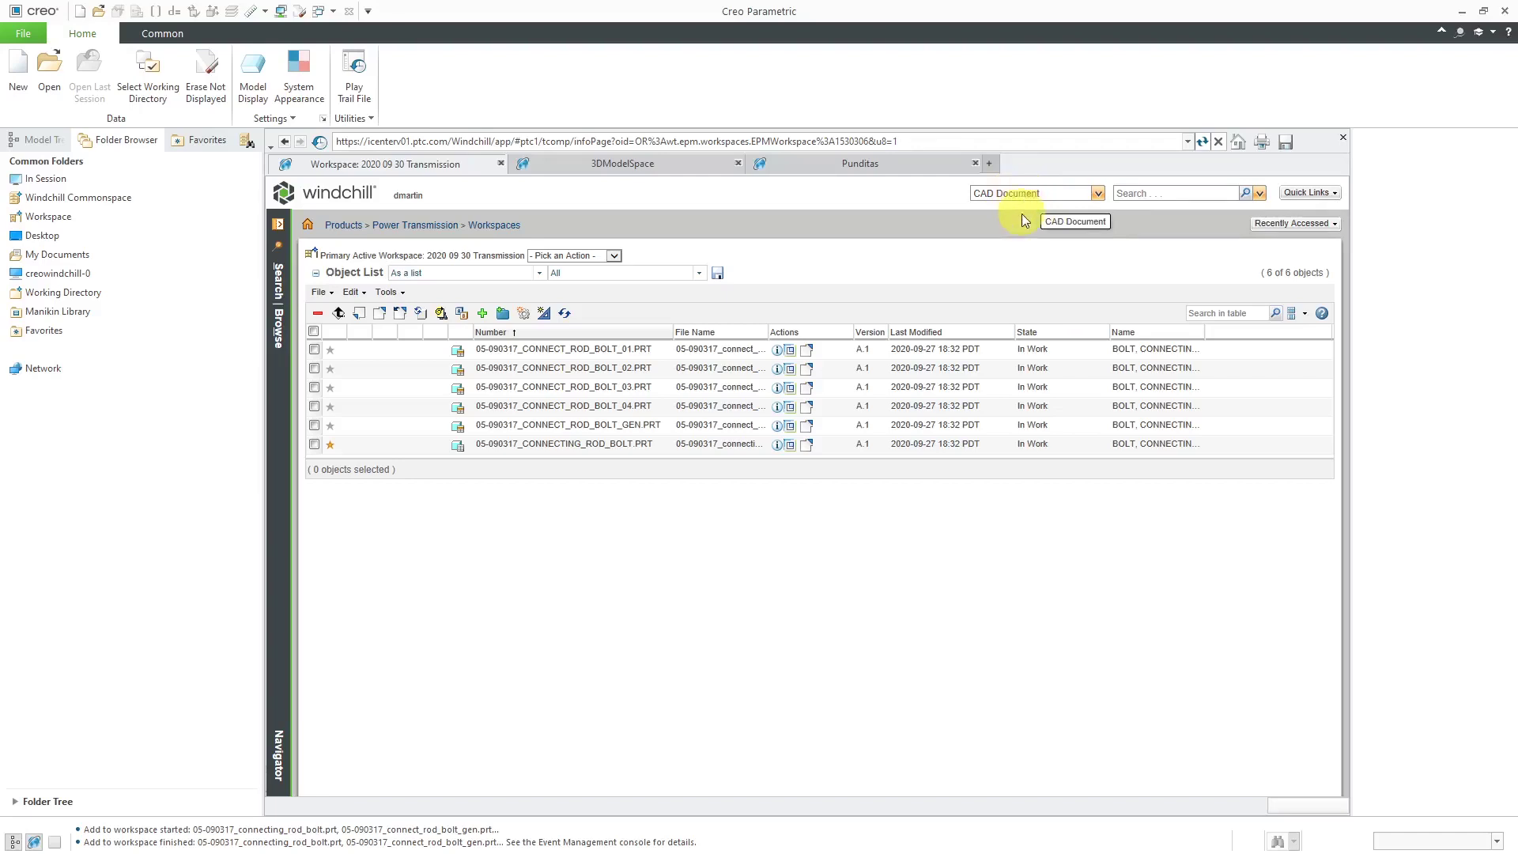
pyautogui.click(1101, 196)
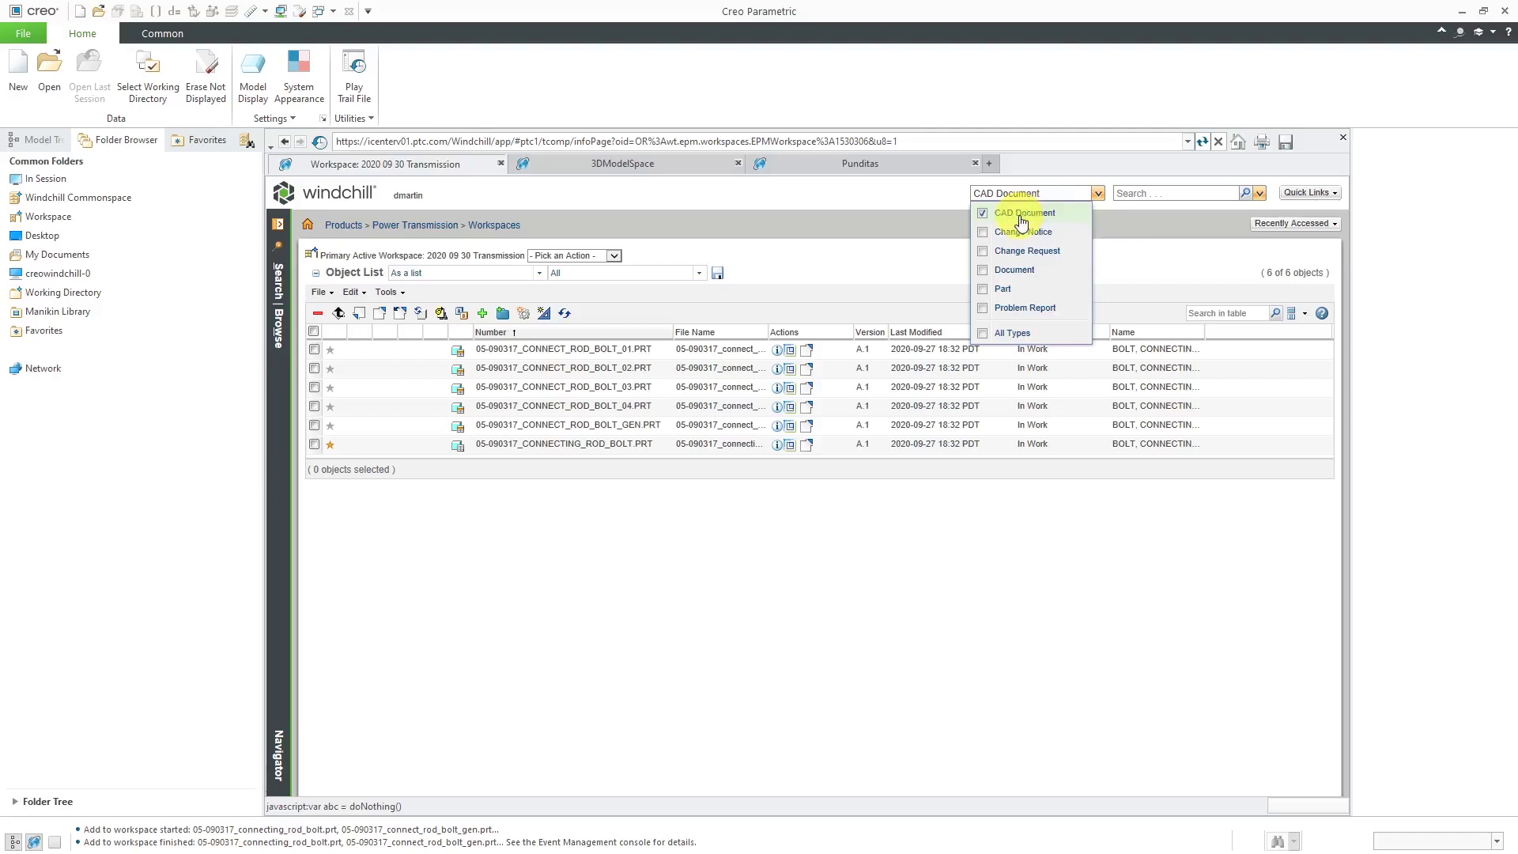
pyautogui.click(931, 211)
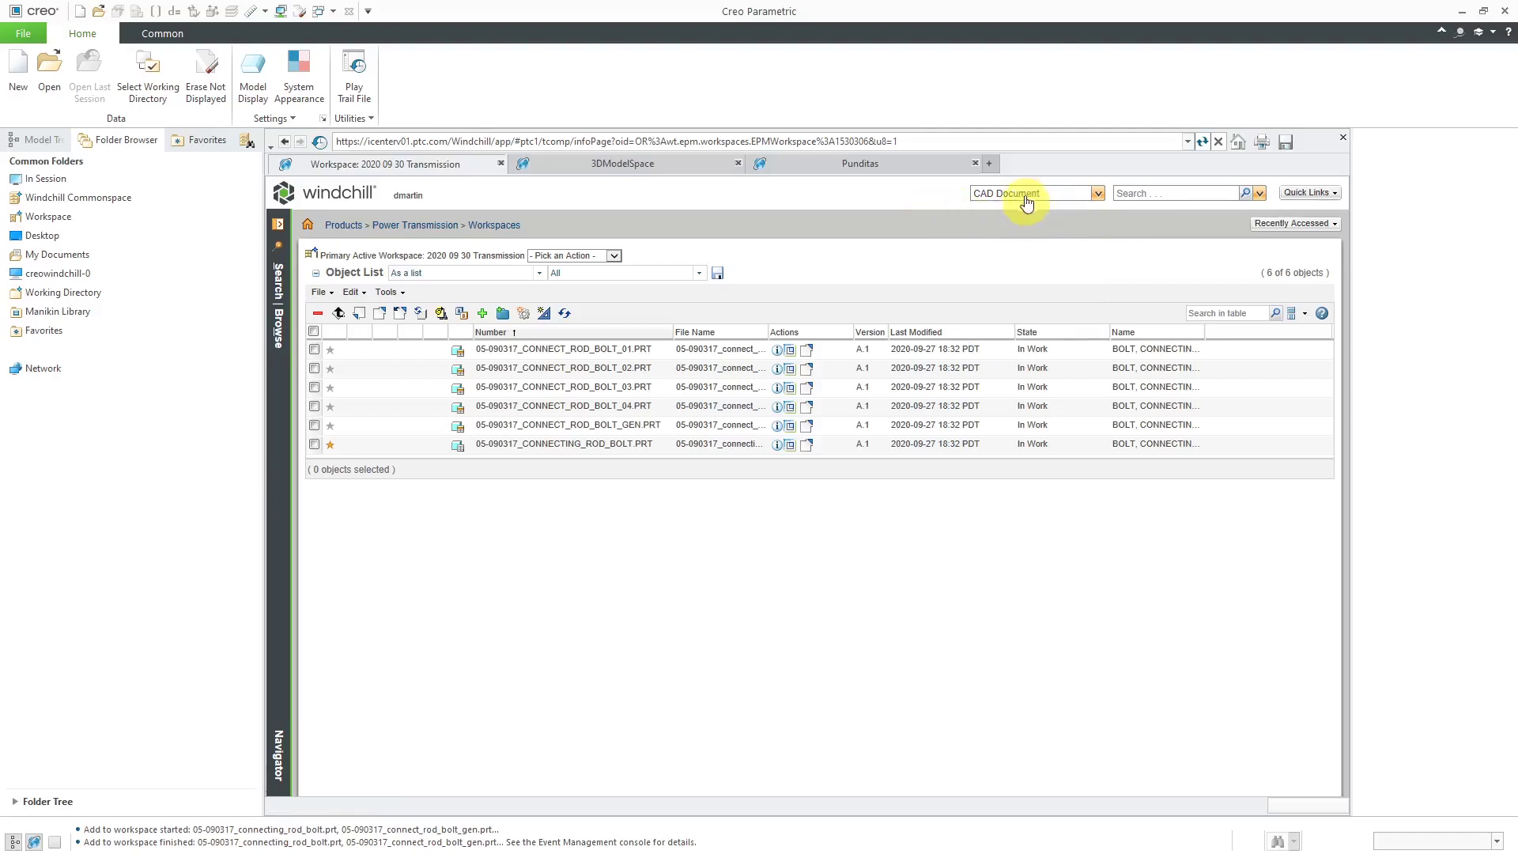
pyautogui.click(1098, 194)
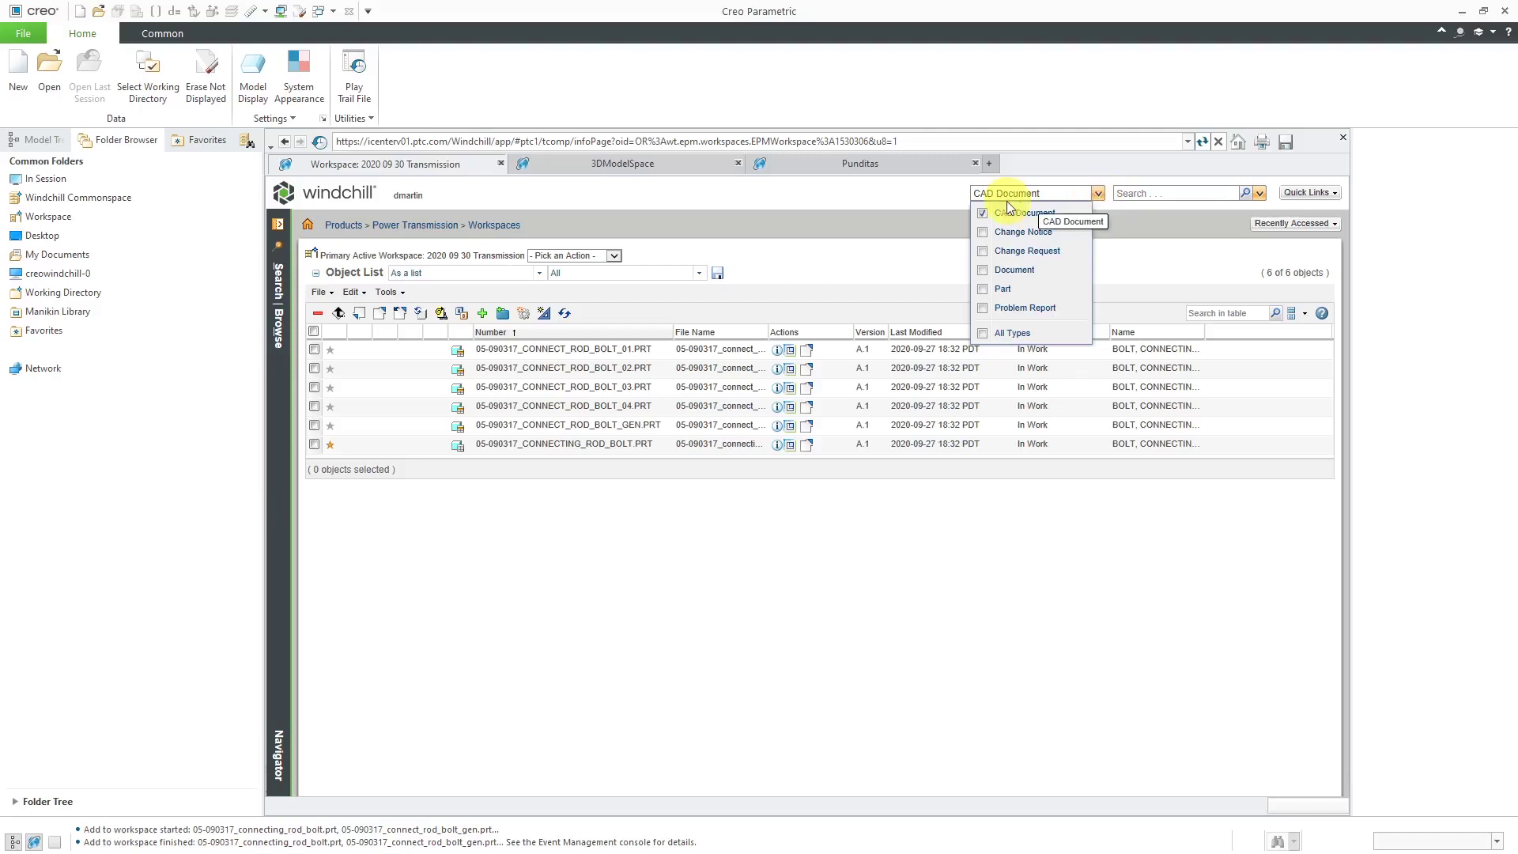
pyautogui.click(876, 212)
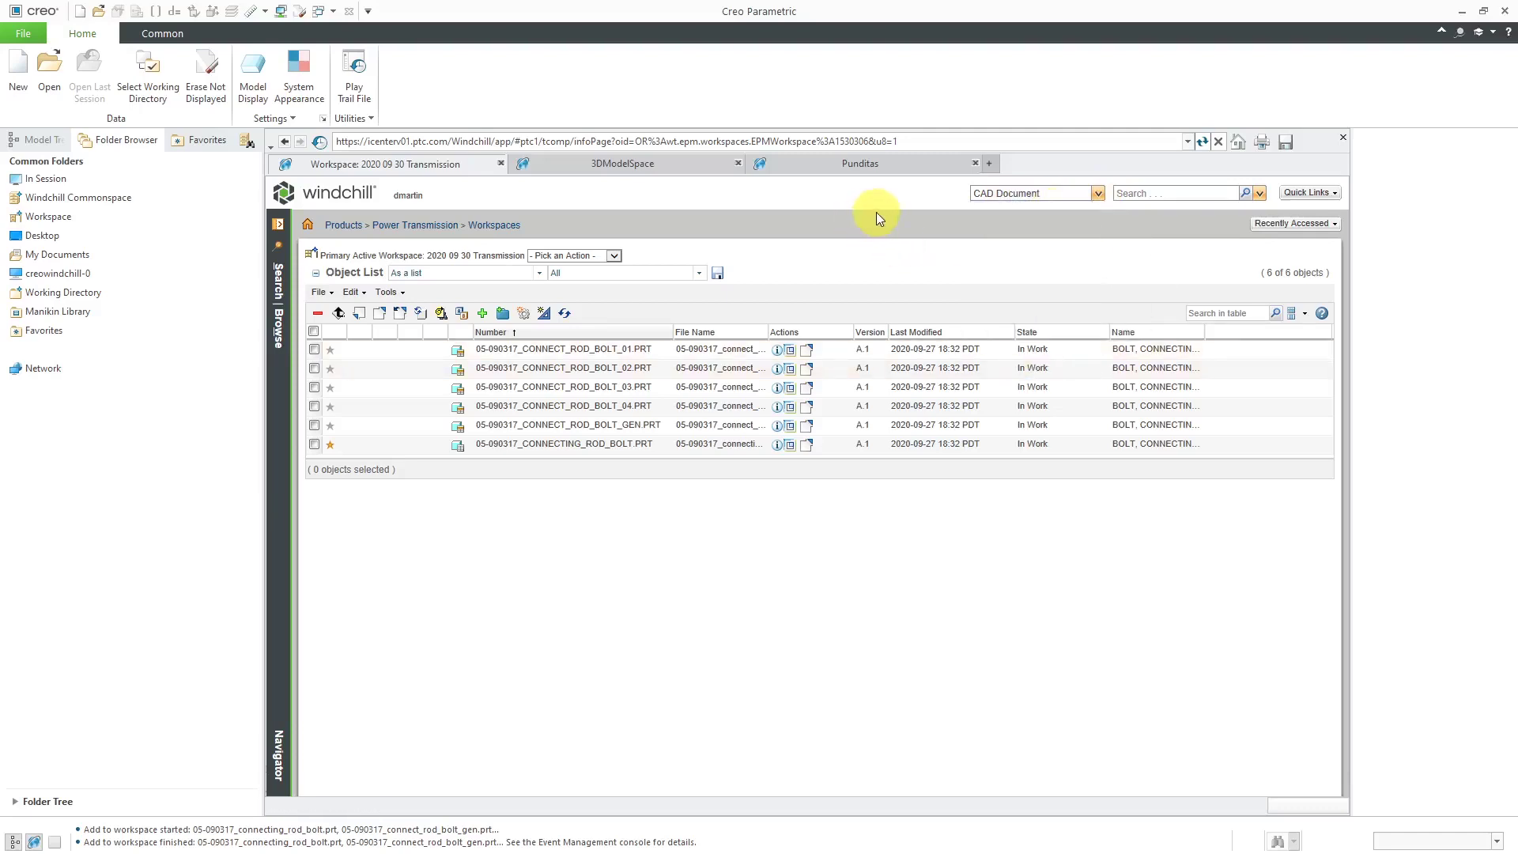
# - Search Windchill for keyword 'ah*' to list the 16 AH-64D CAD documents
pyautogui.click(1139, 193)
pyautogui.write('ah*')
pyautogui.press('Return')
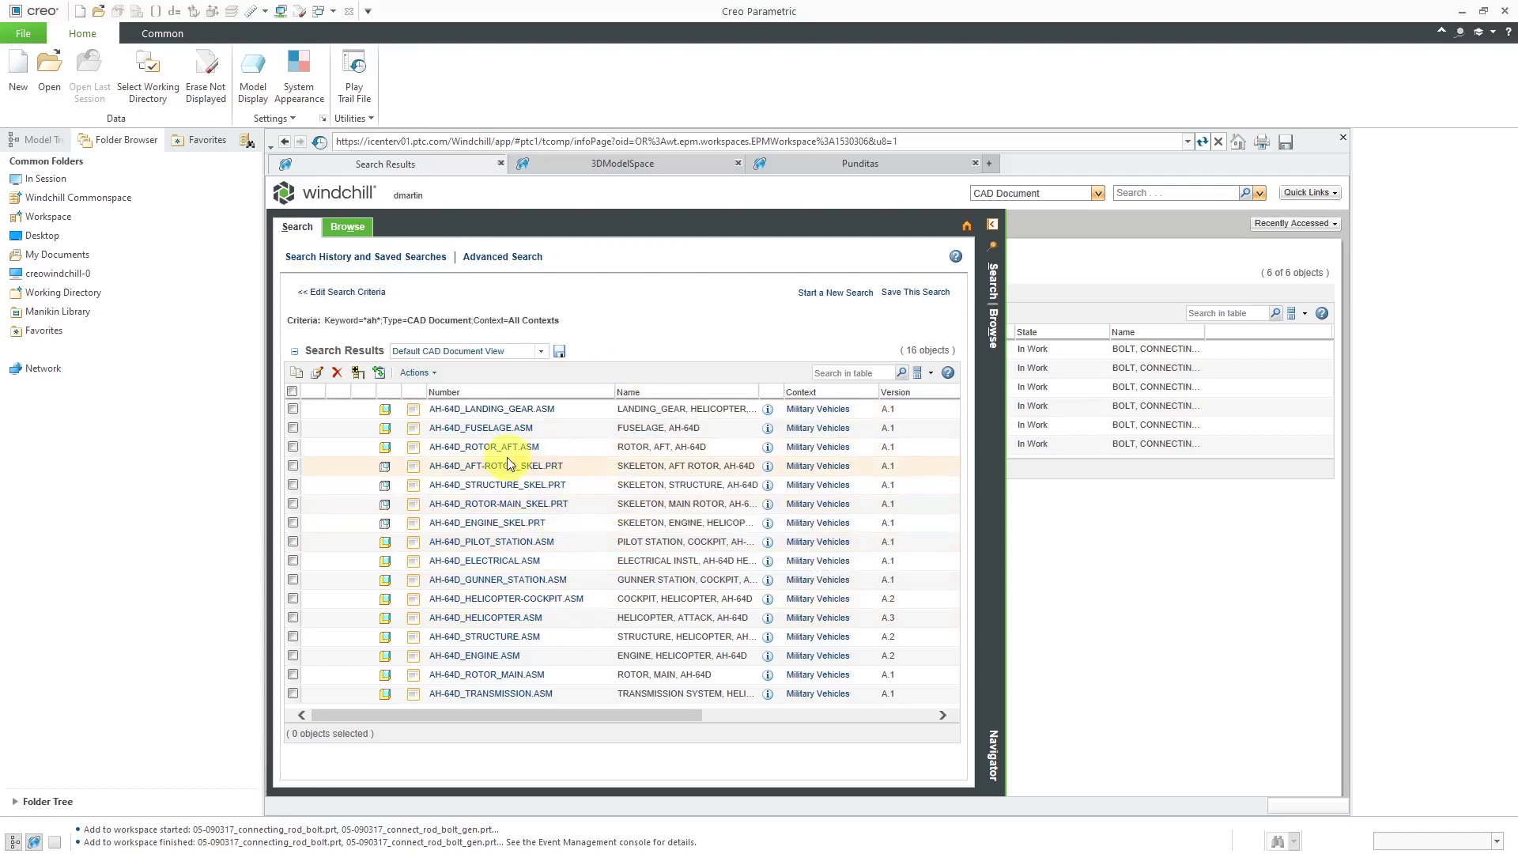
# - Add AH-64D_LANDING_GEAR.ASM from the results to the workspace, then hide the search panel
pyautogui.click(292, 428)
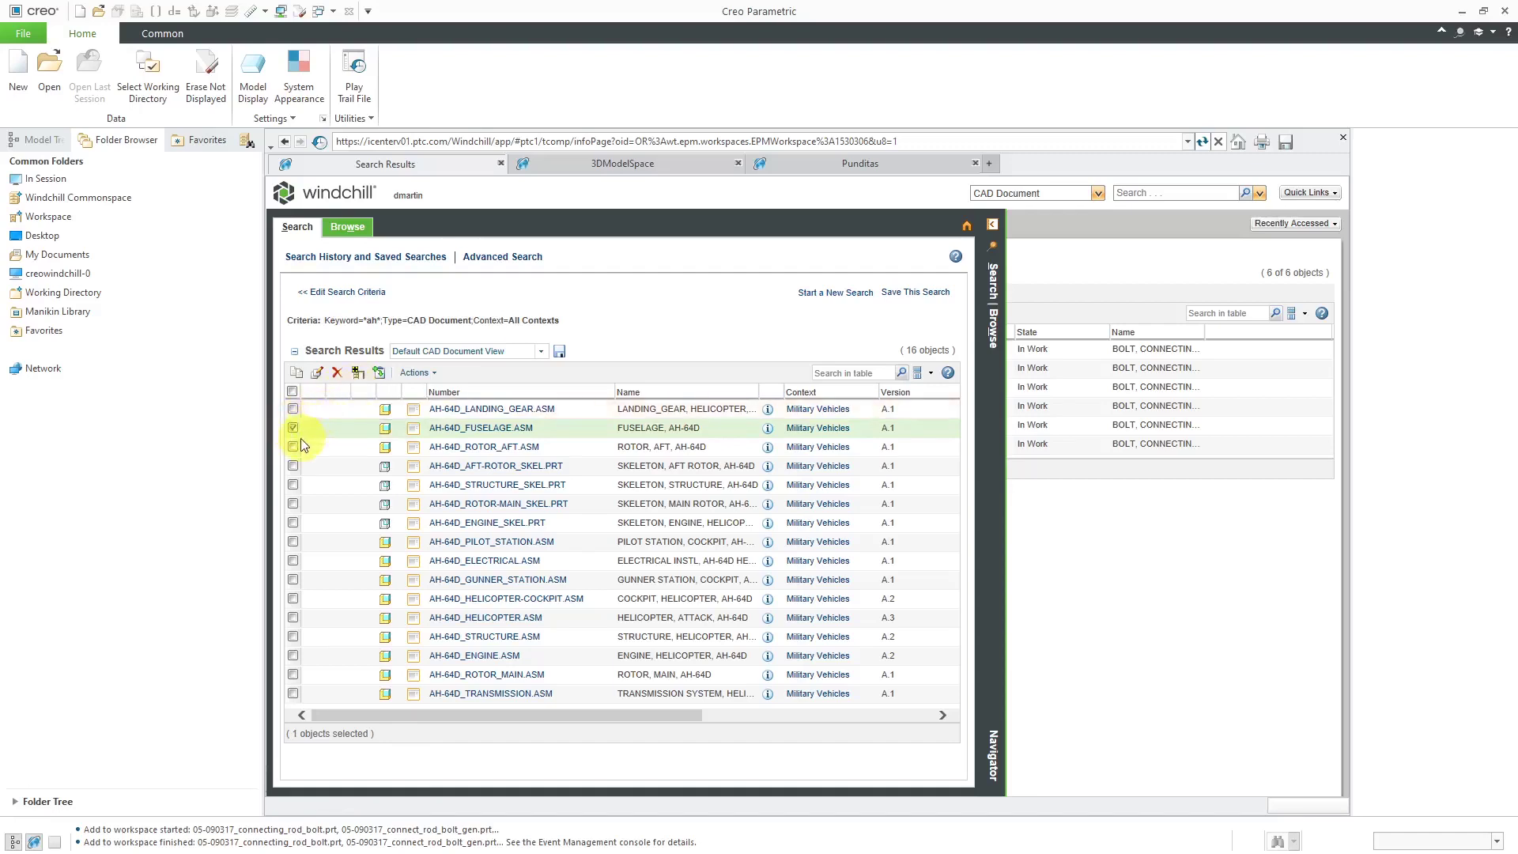
pyautogui.click(293, 447)
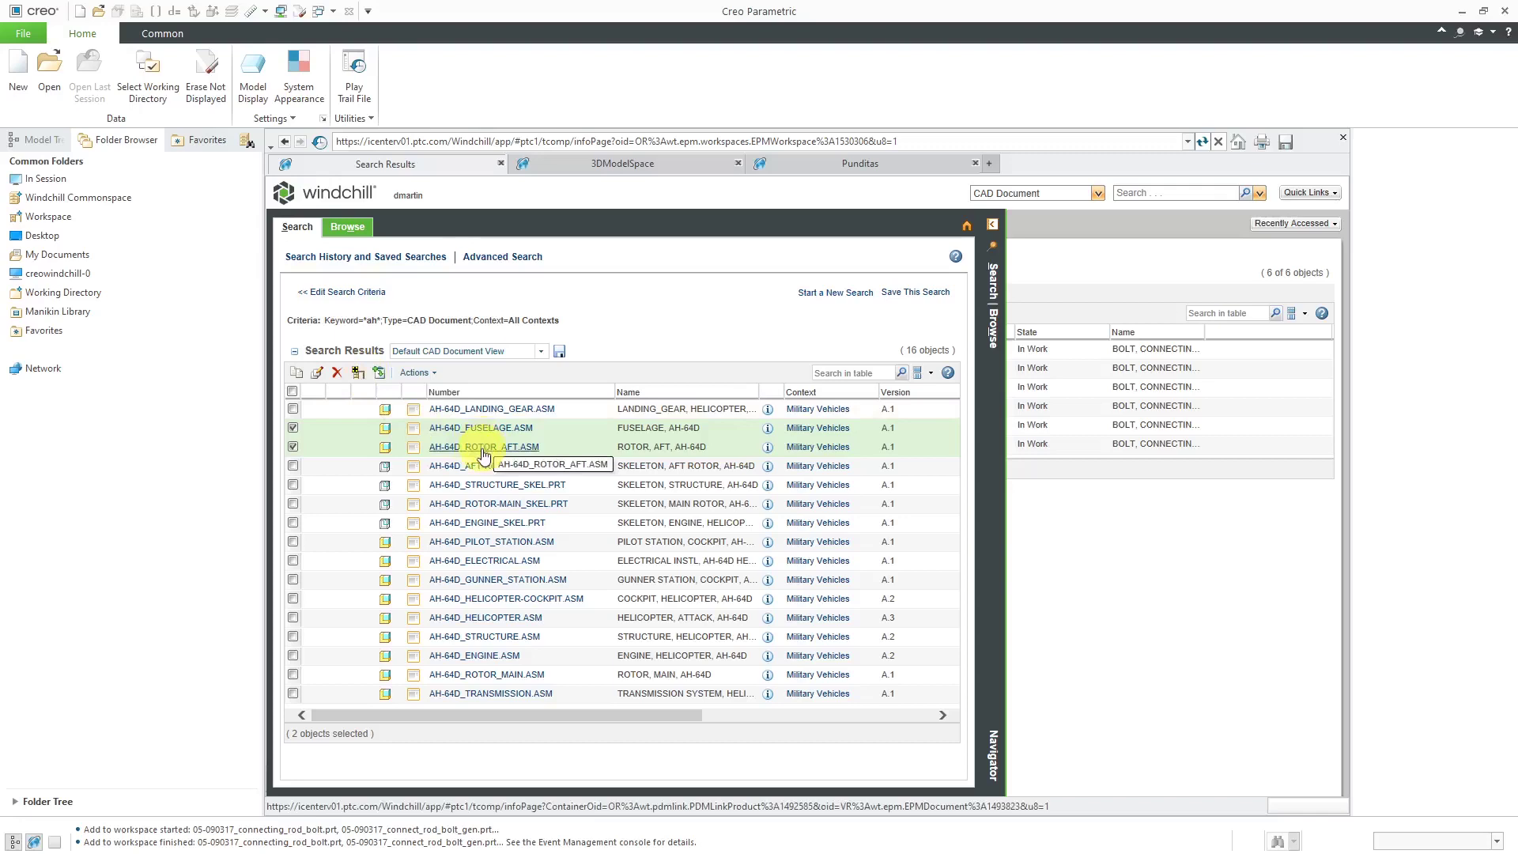
pyautogui.click(292, 447)
pyautogui.click(296, 429)
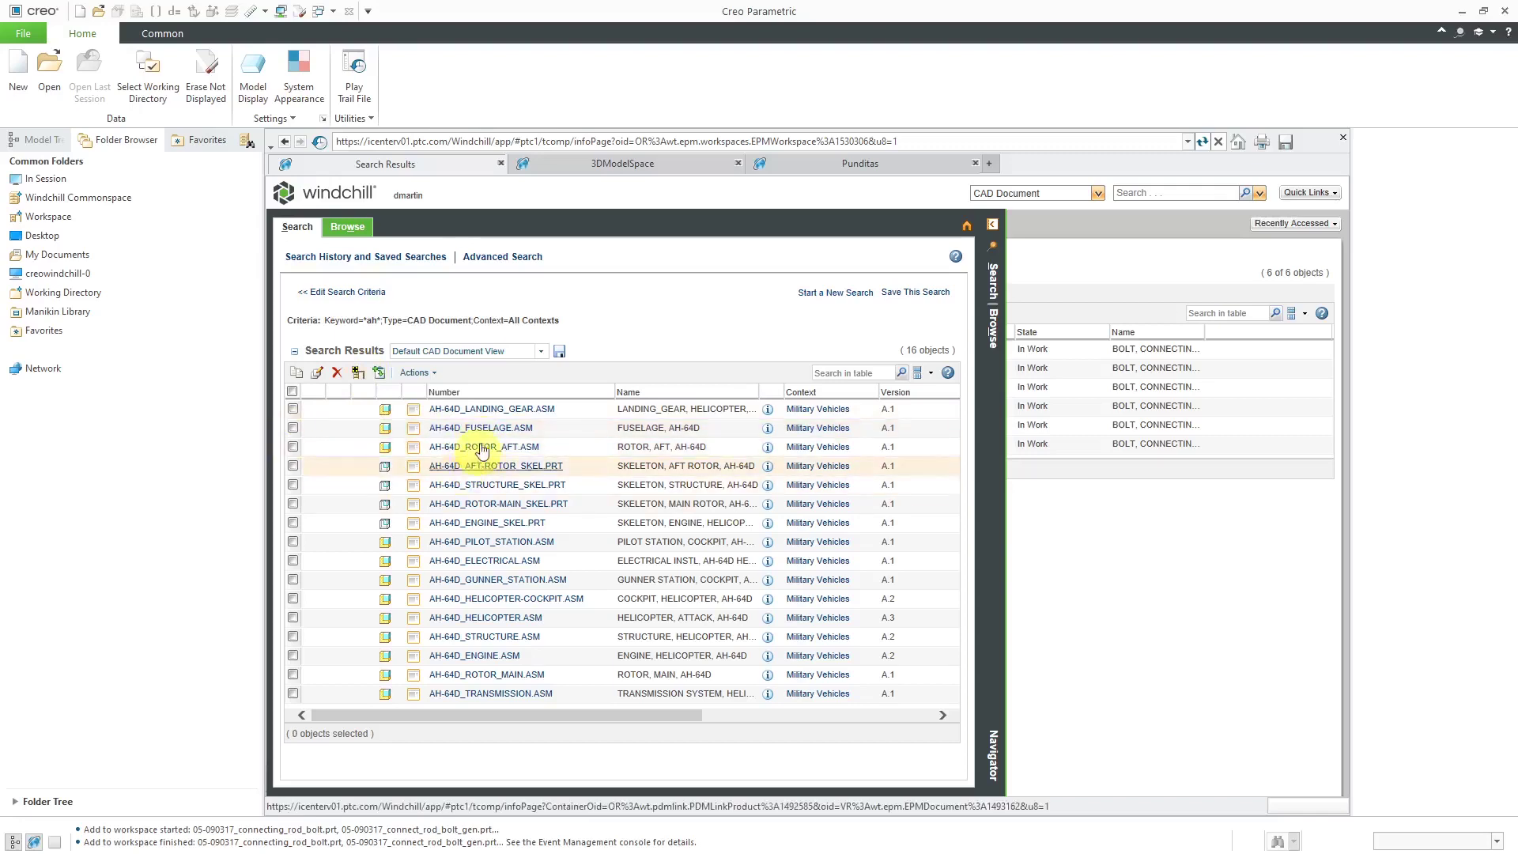
pyautogui.rightClick(496, 417)
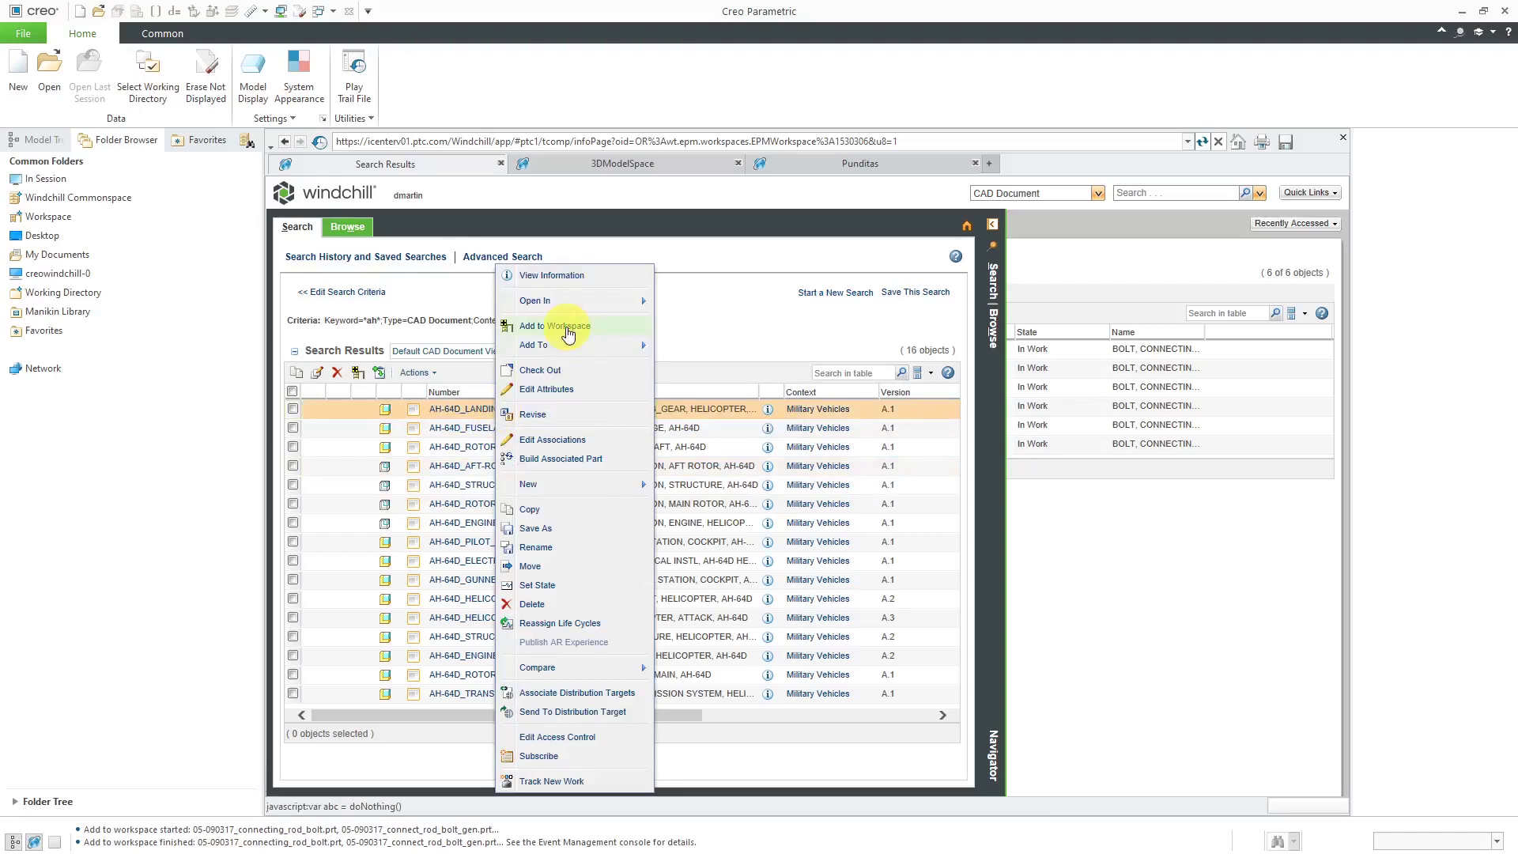
pyautogui.click(574, 329)
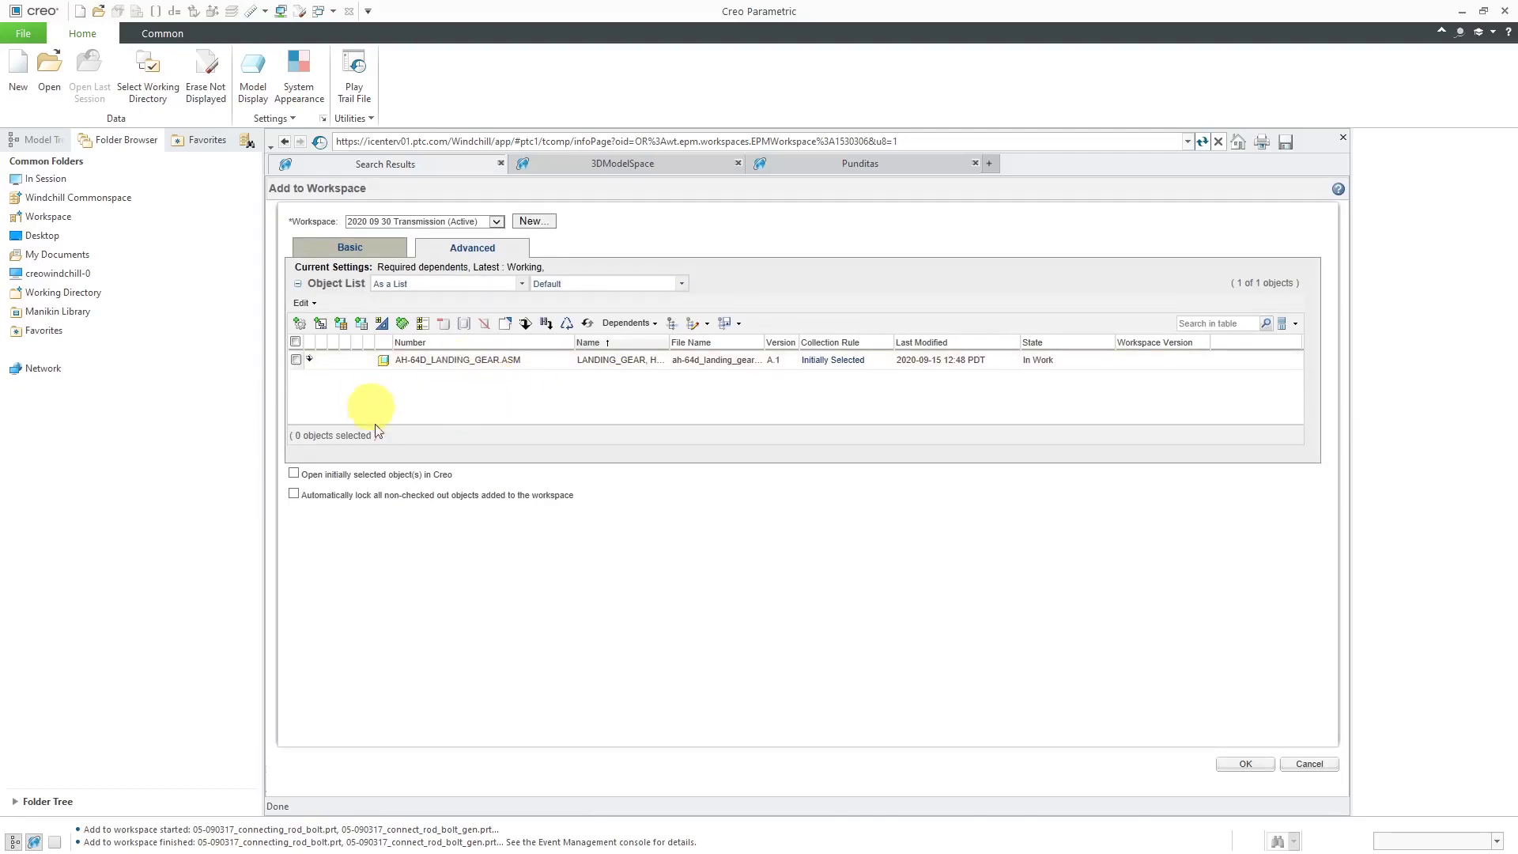
pyautogui.click(1249, 764)
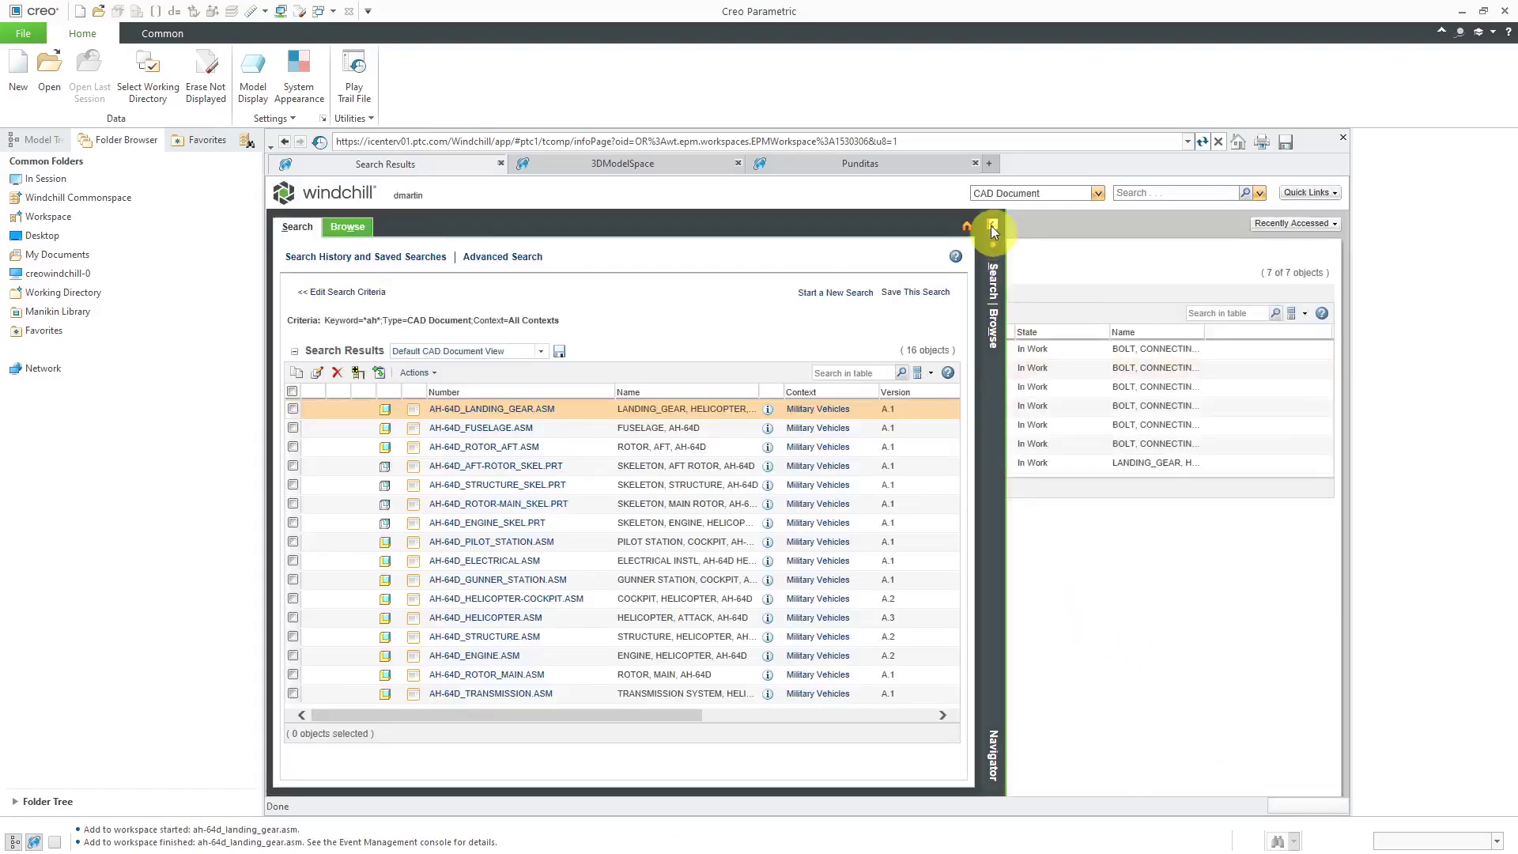
pyautogui.click(992, 227)
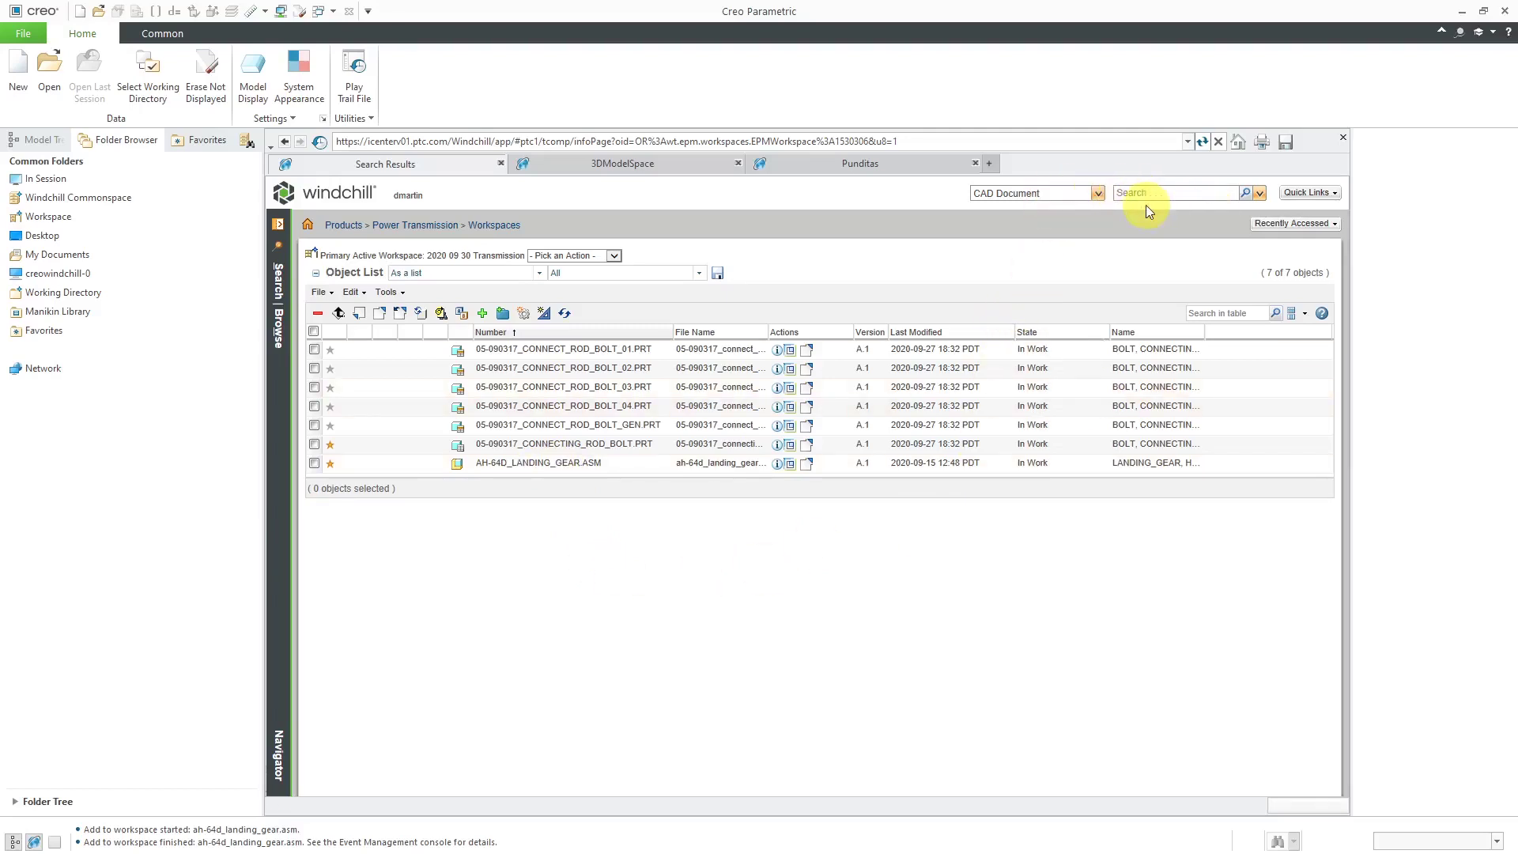
pyautogui.click(1259, 193)
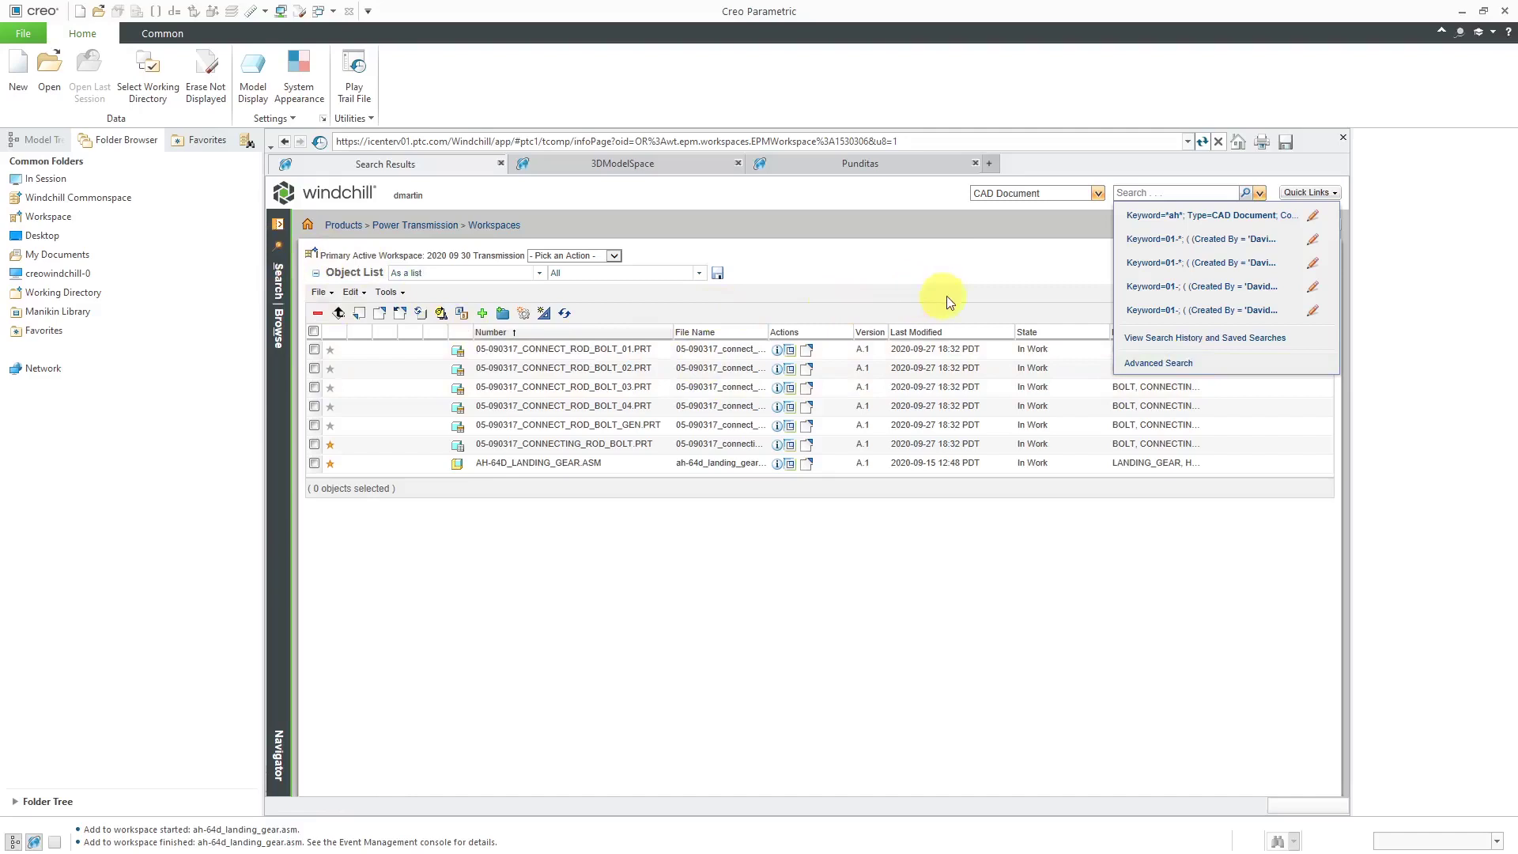
pyautogui.click(959, 262)
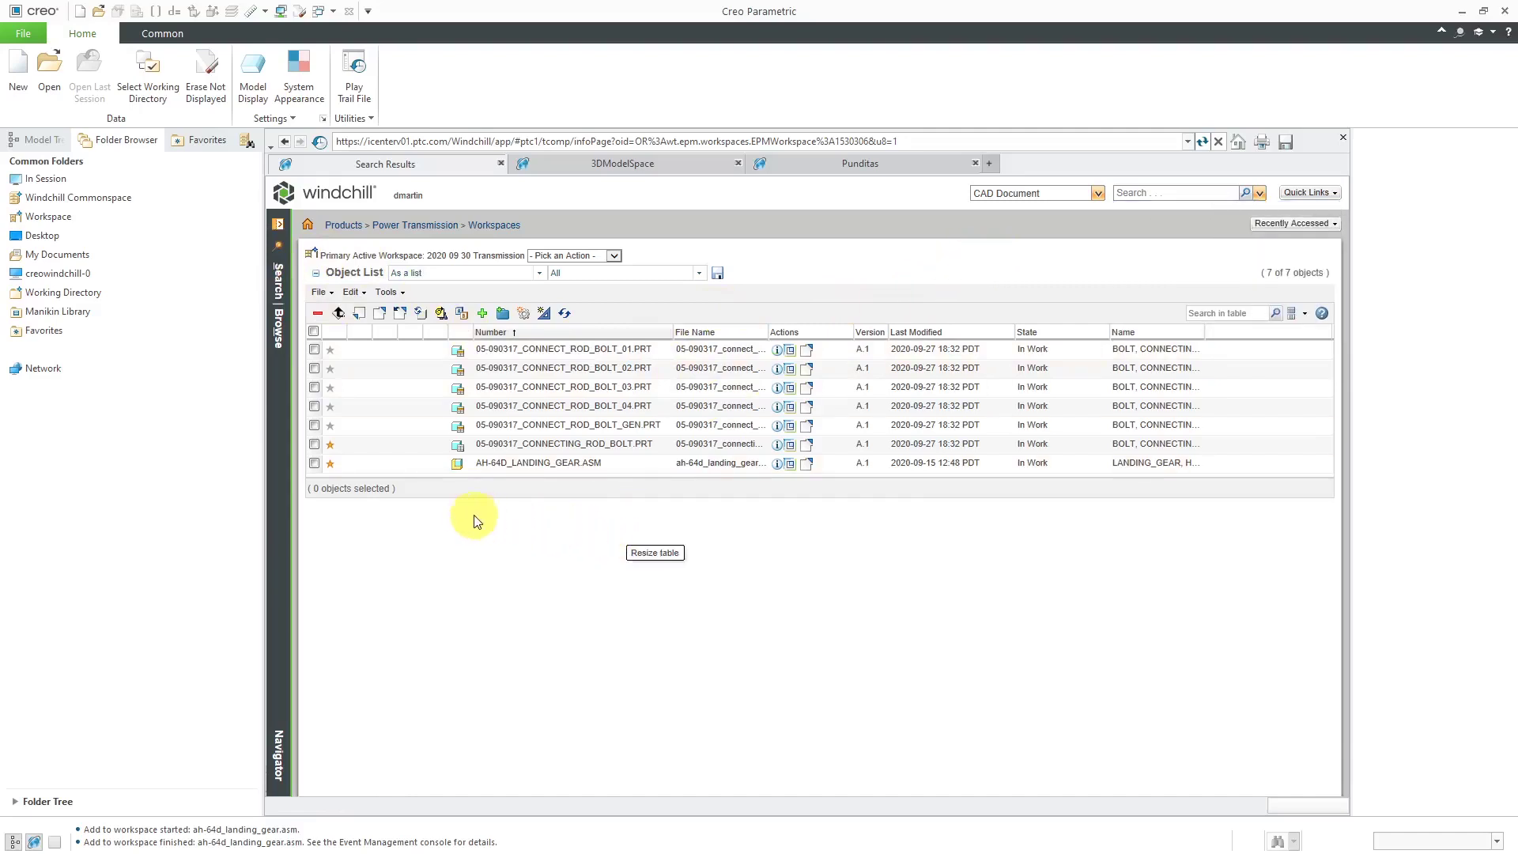
# - Rerun the 05-* All Types search from Search History, returning 42 objects
pyautogui.click(280, 285)
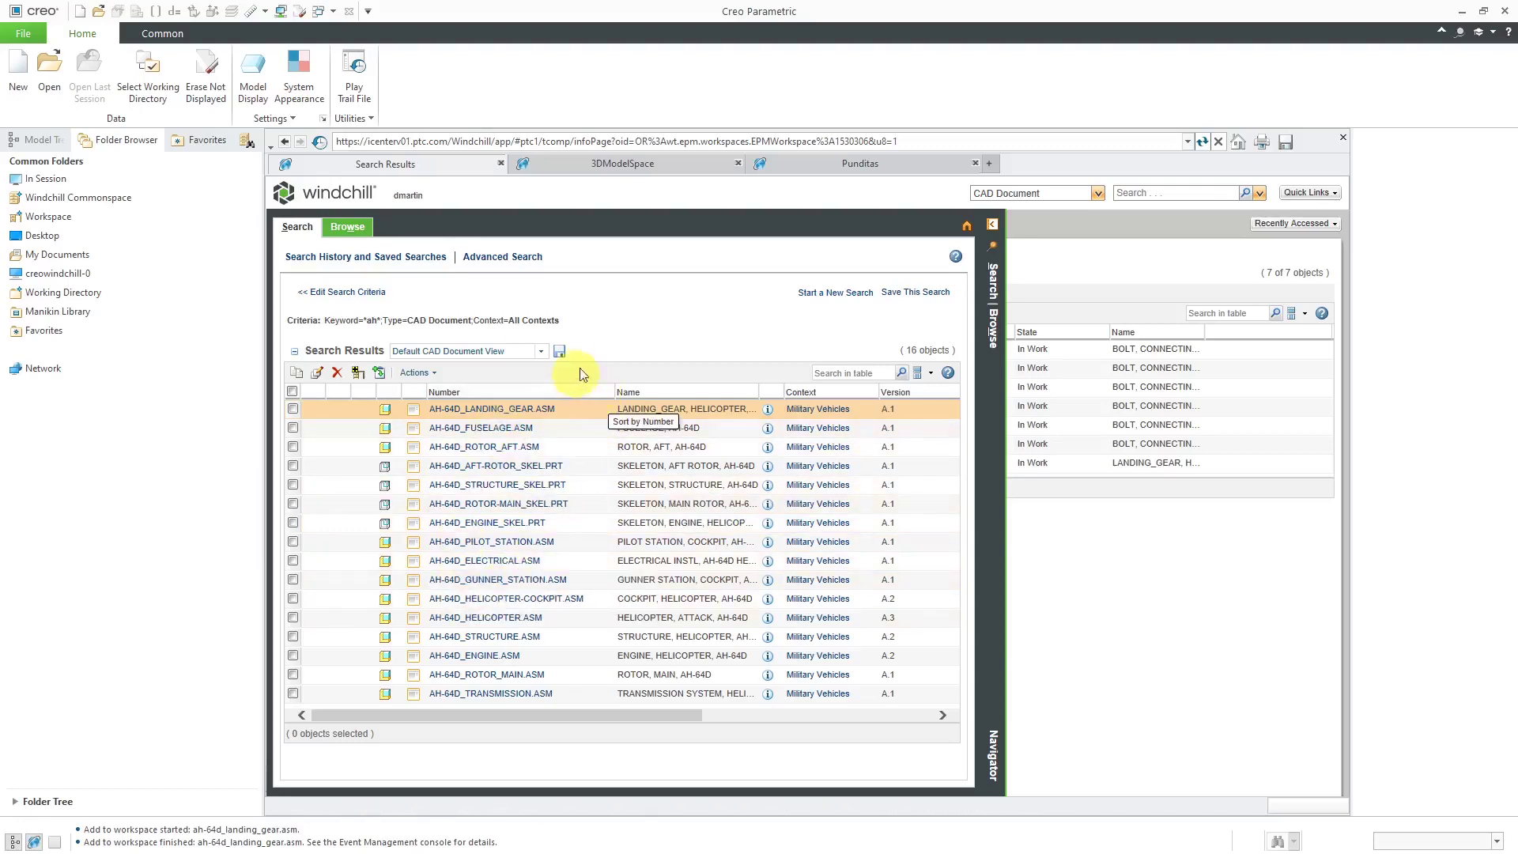
pyautogui.click(393, 261)
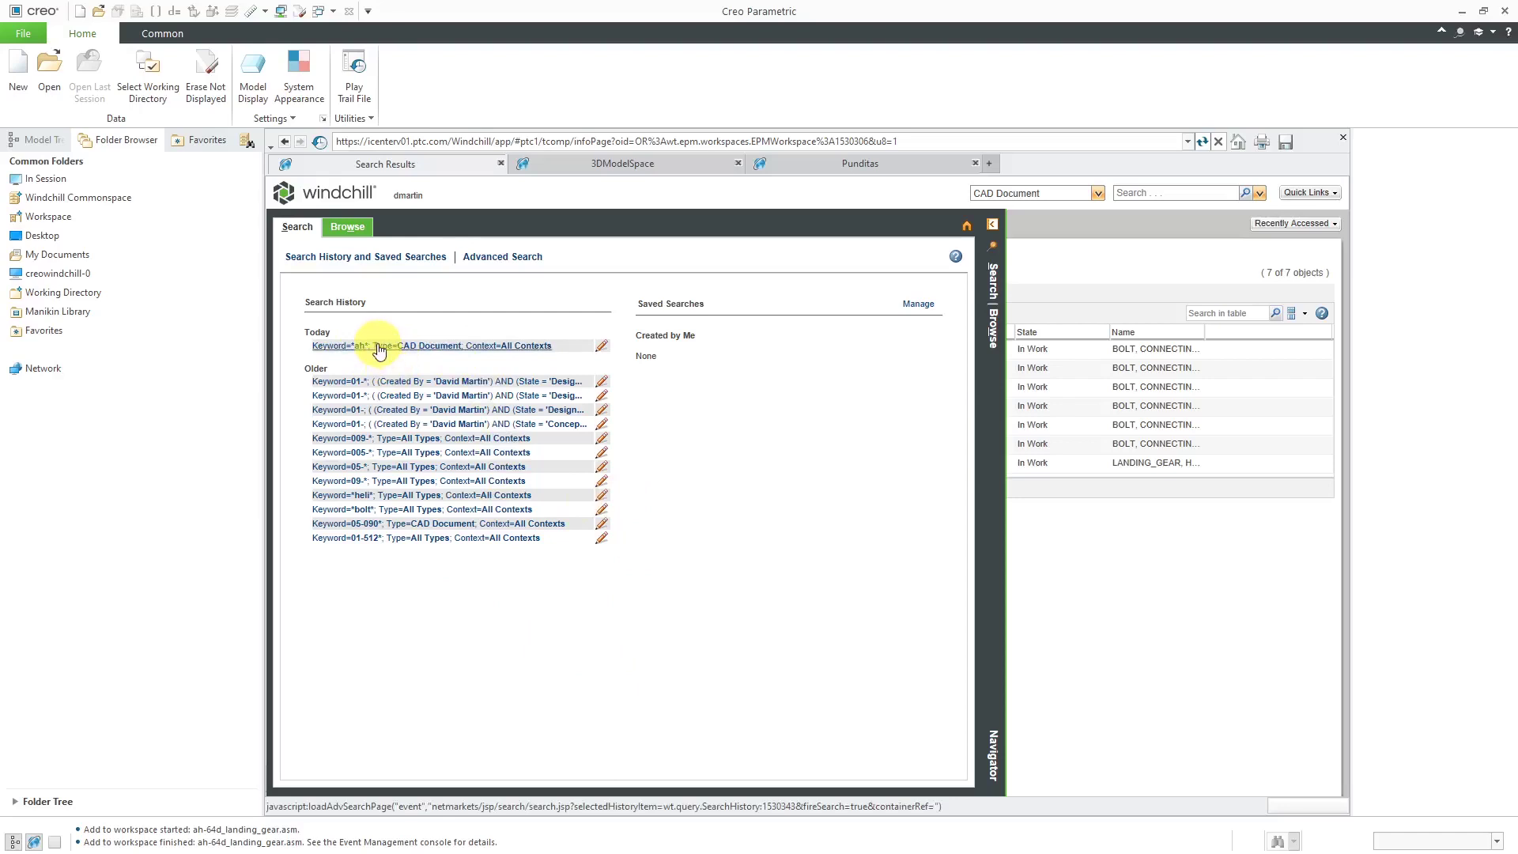
pyautogui.moveTo(379, 350)
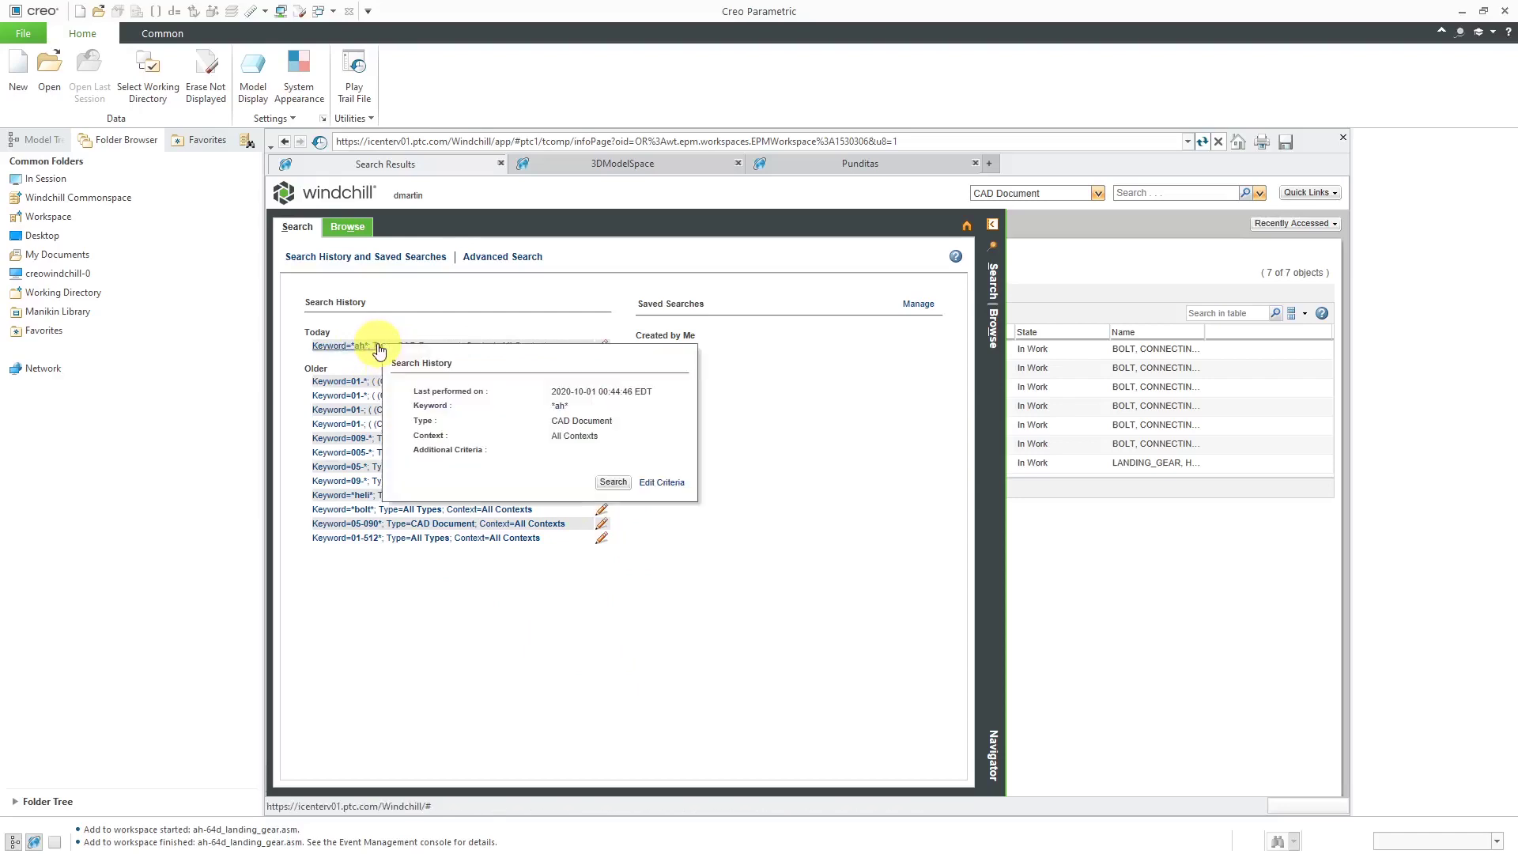
pyautogui.click(441, 474)
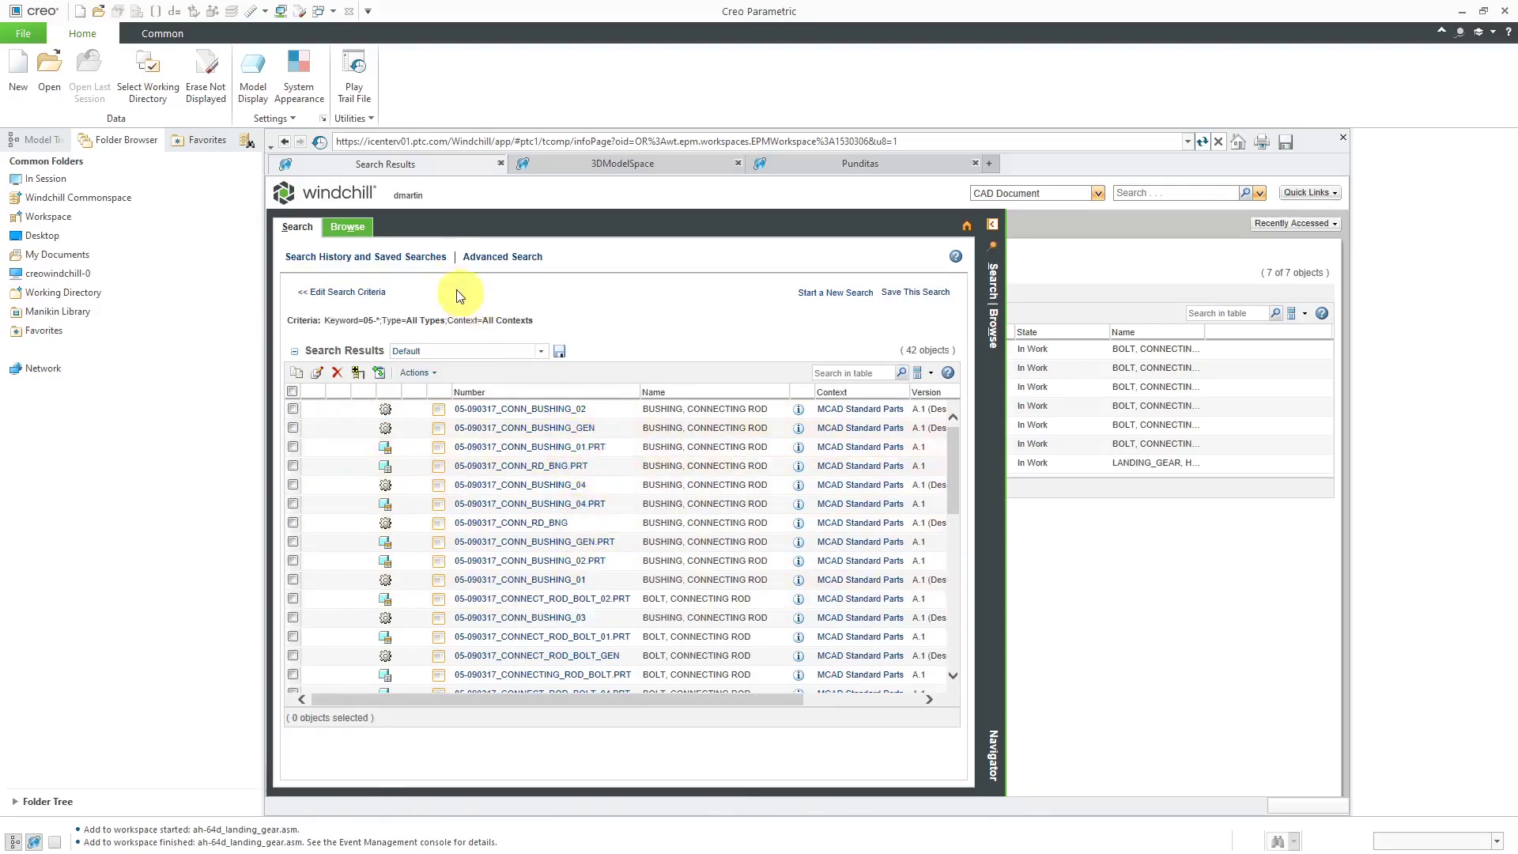
# - Edit the 05-090* search to keyword 05-*, add the Part type, and rerun it
pyautogui.click(400, 261)
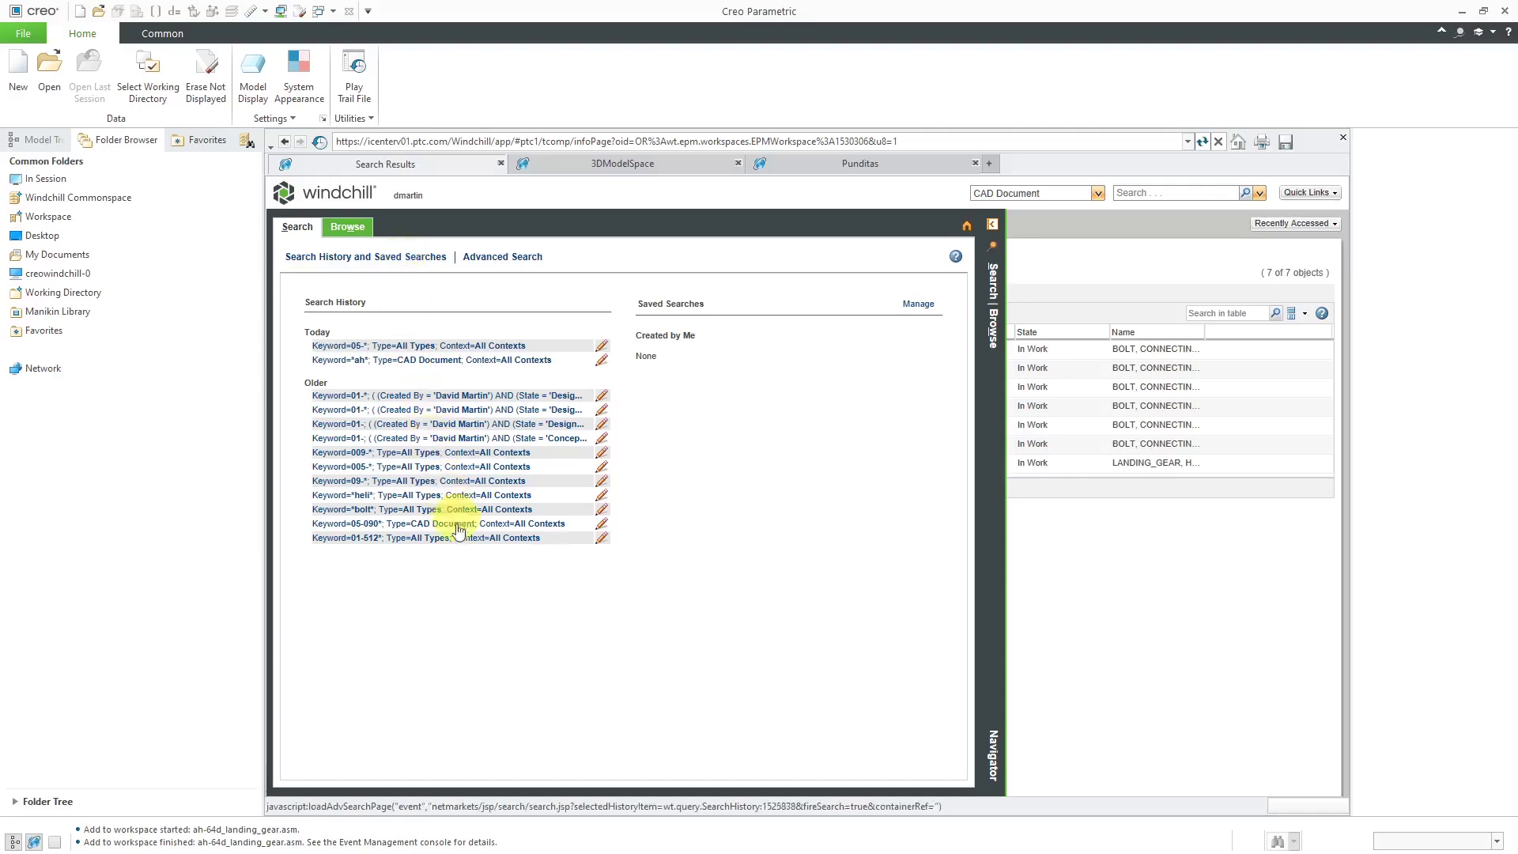
pyautogui.click(602, 525)
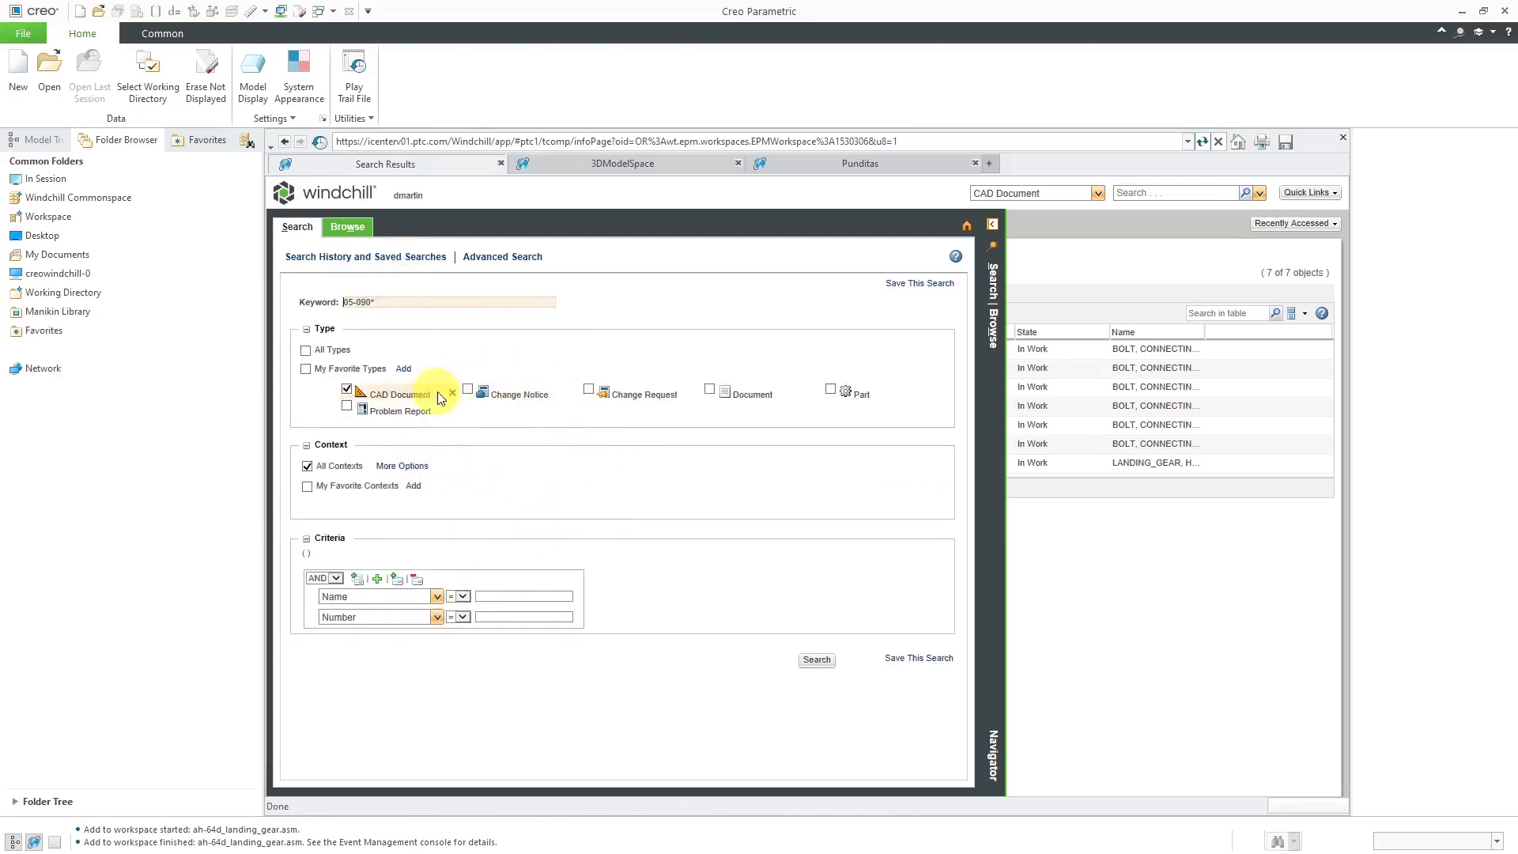
pyautogui.click(370, 302)
pyautogui.press('BackSpace')
pyautogui.press('BackSpace')
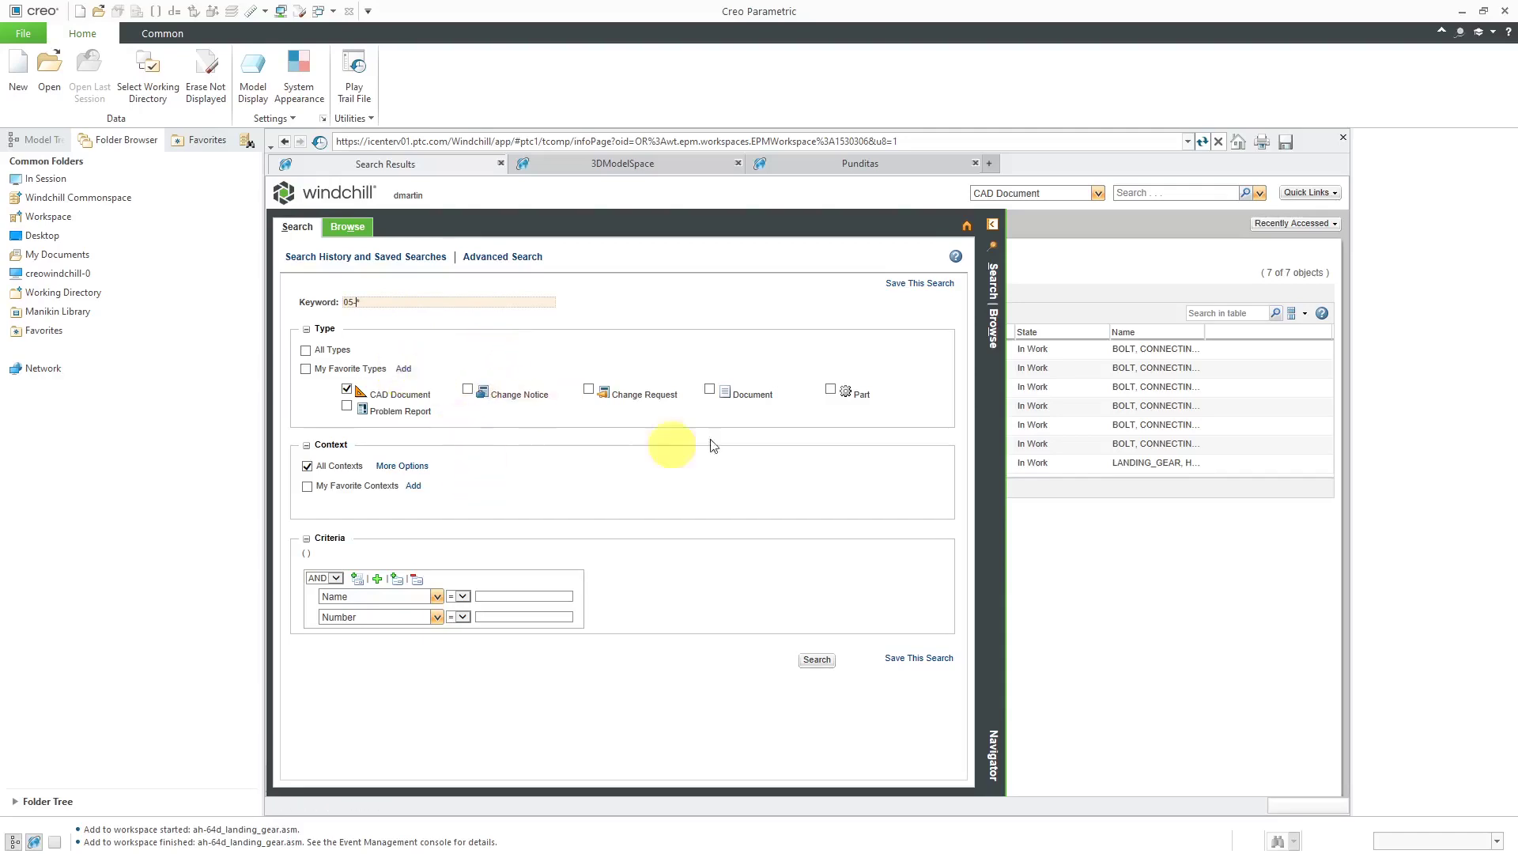
pyautogui.click(830, 389)
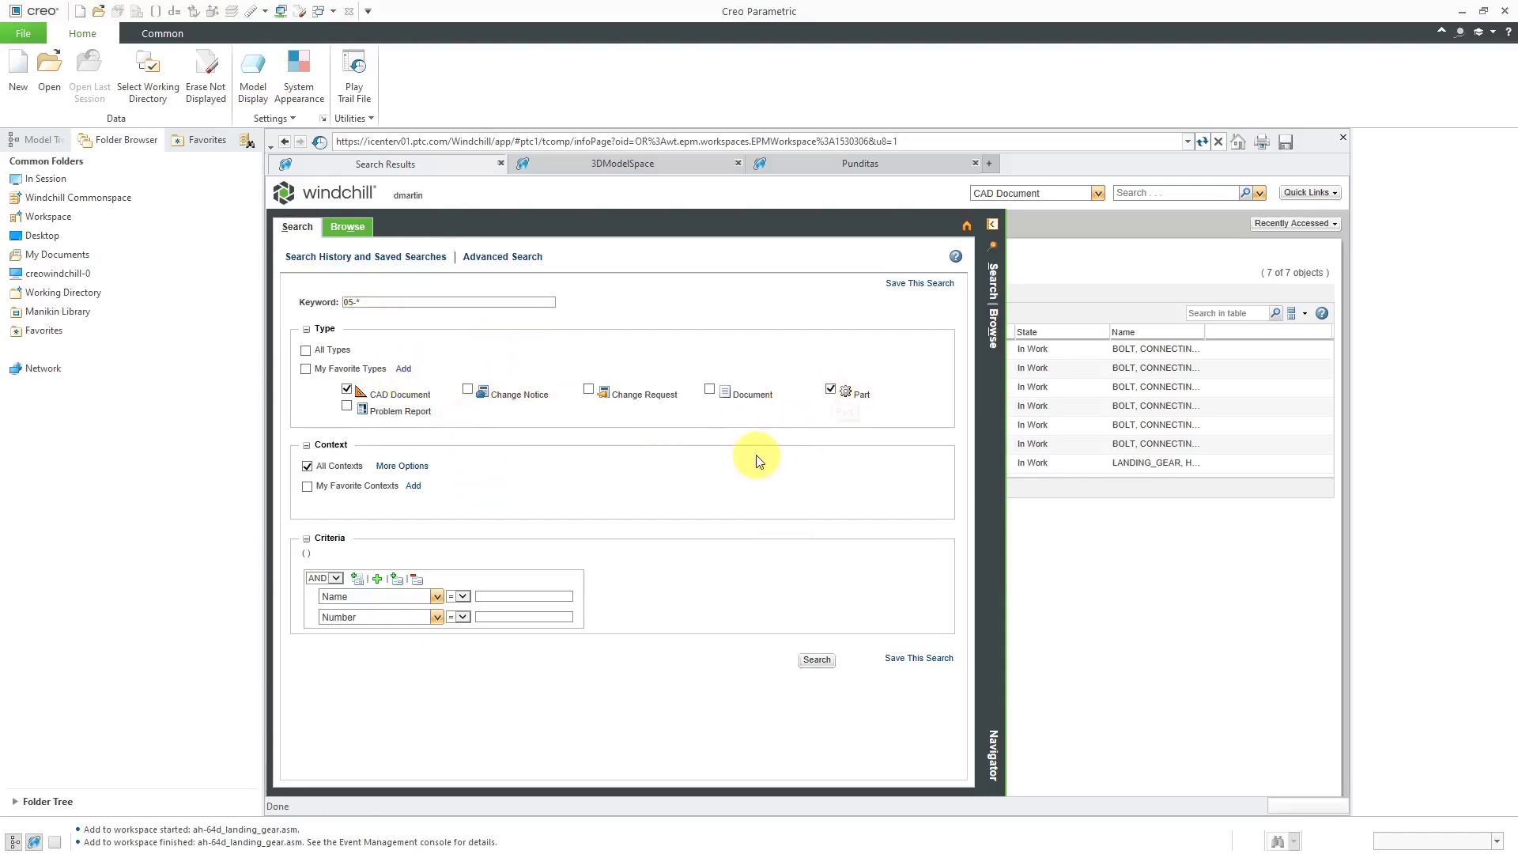
pyautogui.click(815, 660)
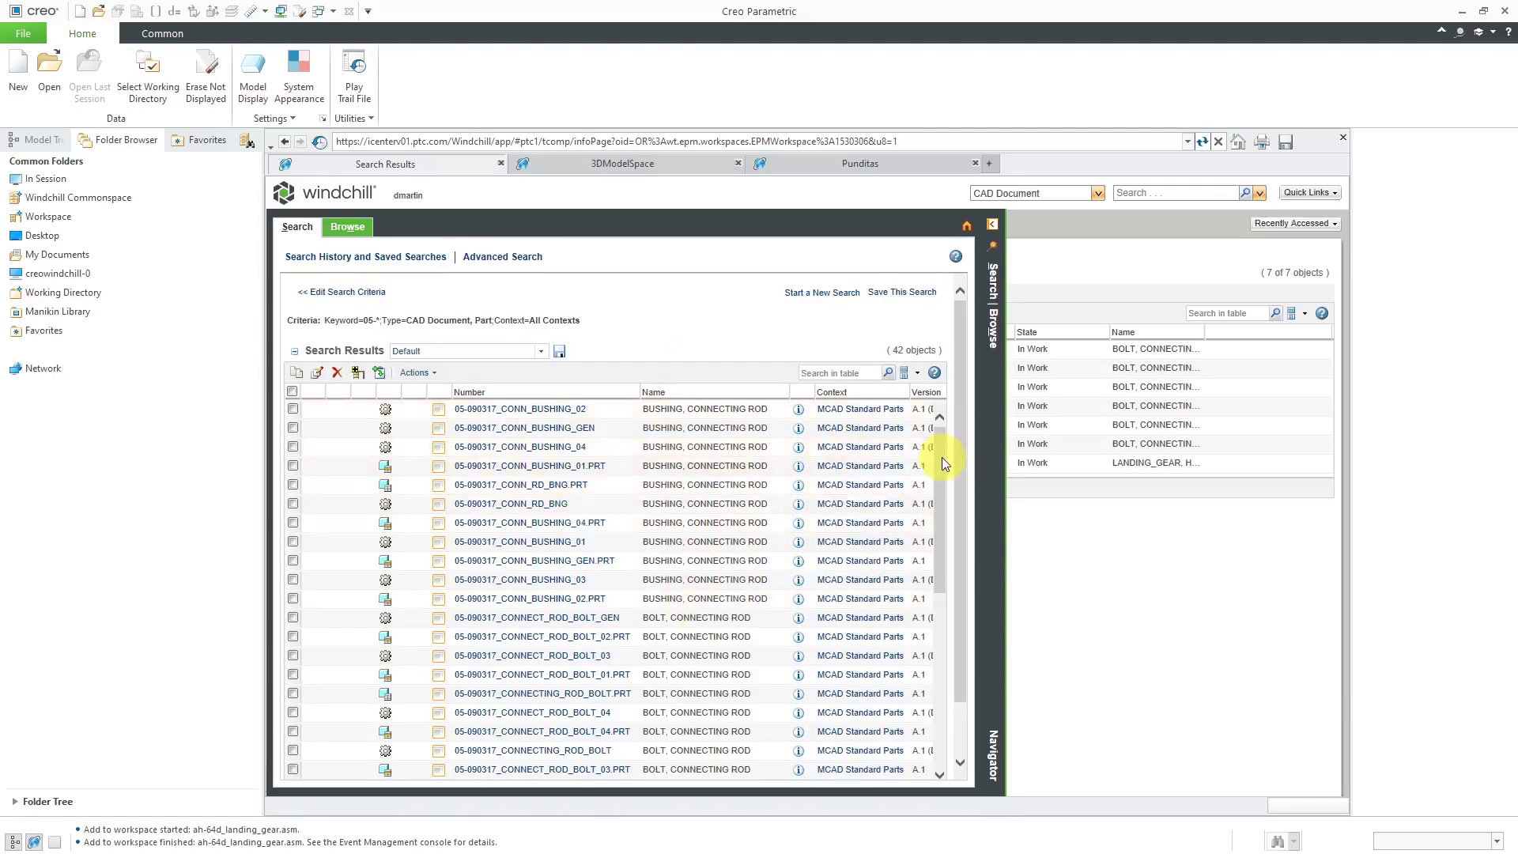
pyautogui.moveTo(942, 457)
pyautogui.mouseDown()
pyautogui.moveTo(927, 629)
pyautogui.moveTo(941, 486)
pyautogui.mouseUp()
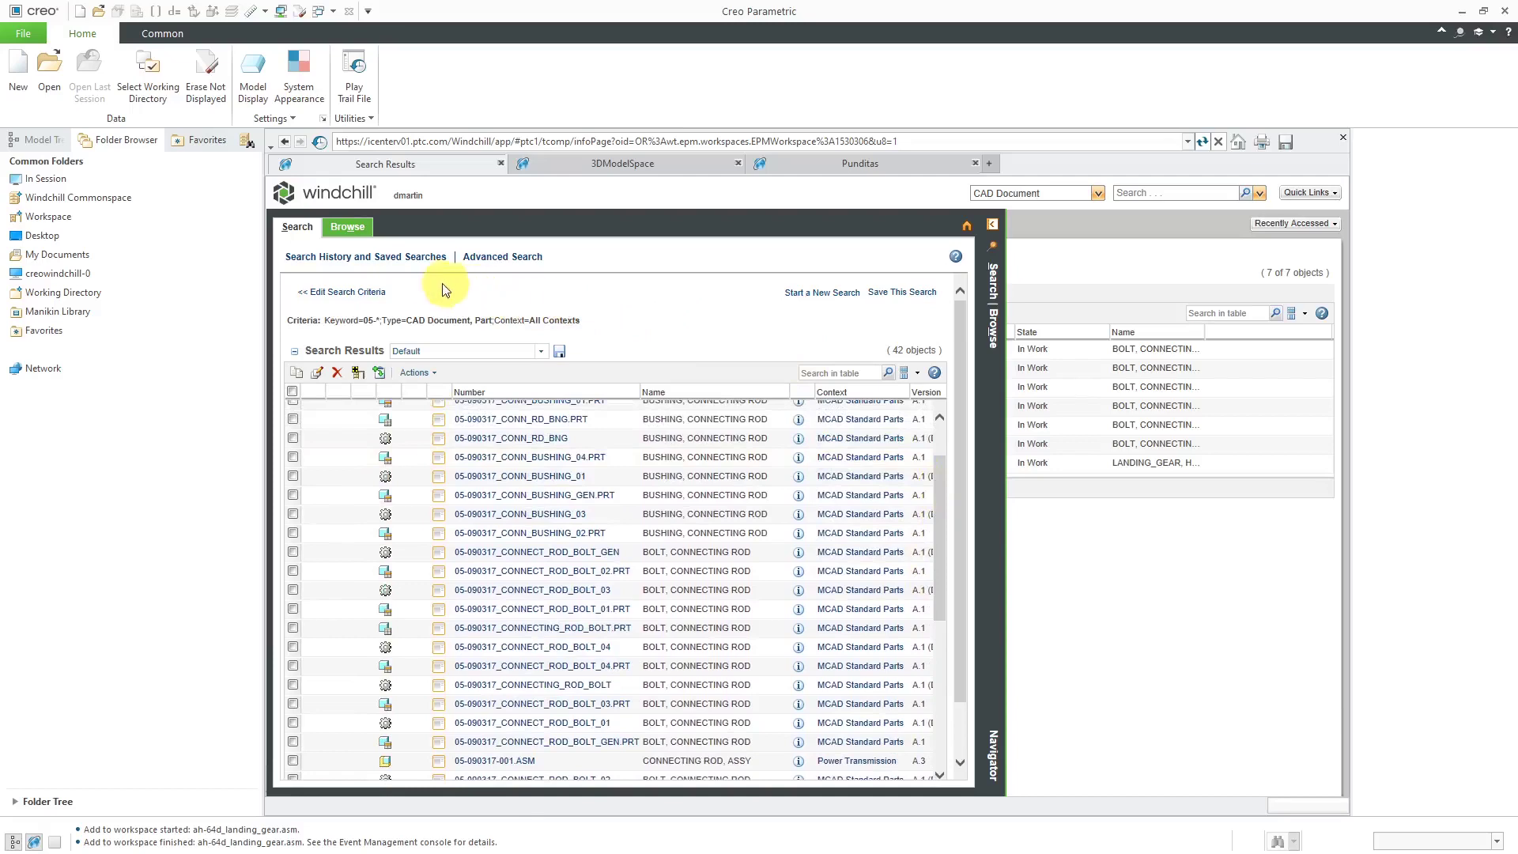
pyautogui.click(494, 257)
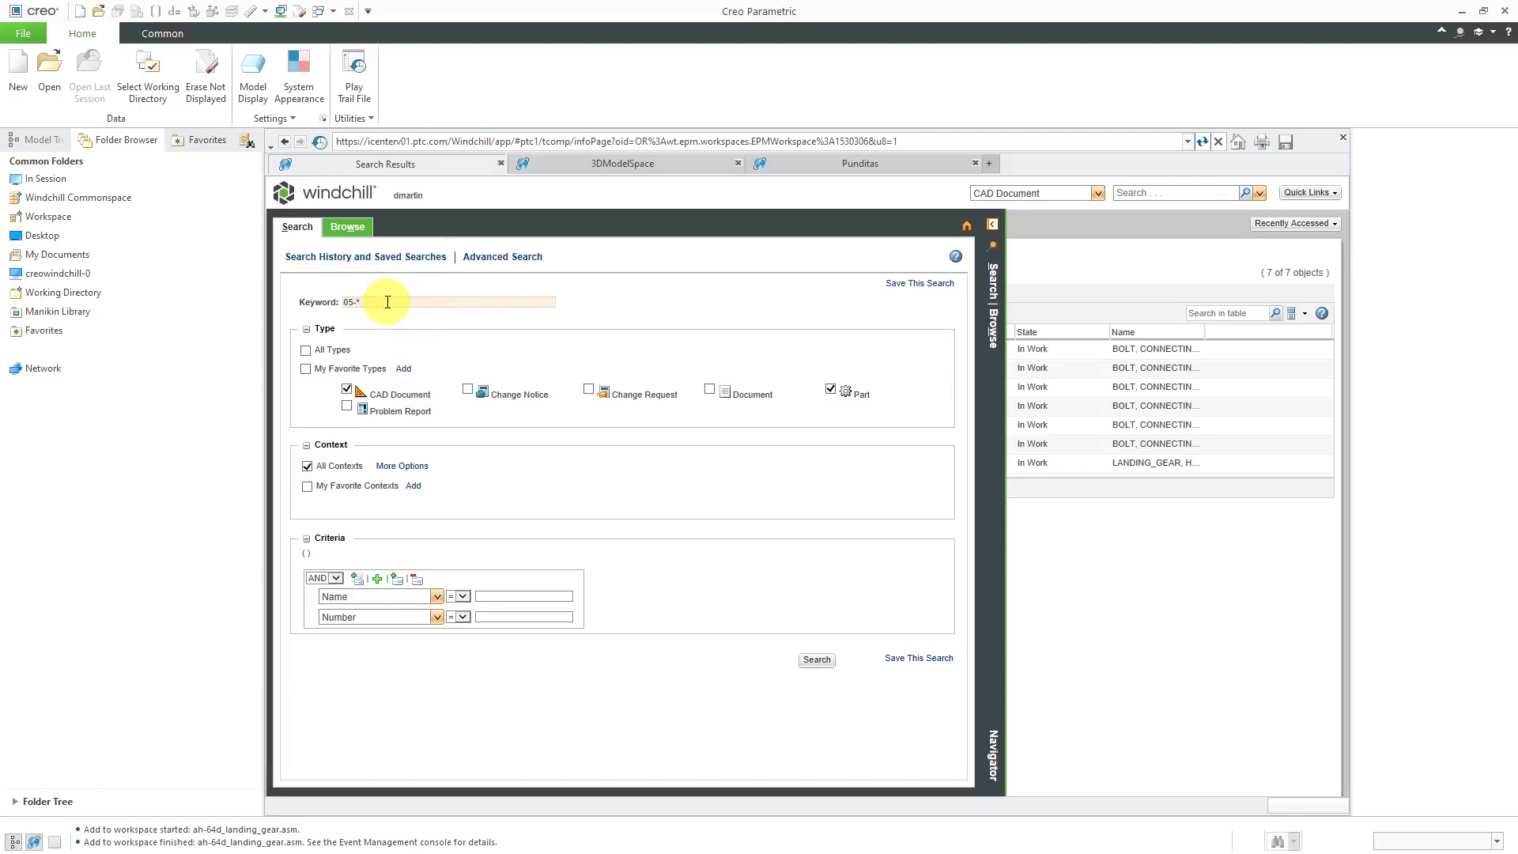
# - Change the search keyword to 01-* and limit the type to CAD Document only
pyautogui.click(353, 302)
pyautogui.press('BackSpace')
pyautogui.write('1')
pyautogui.click(306, 350)
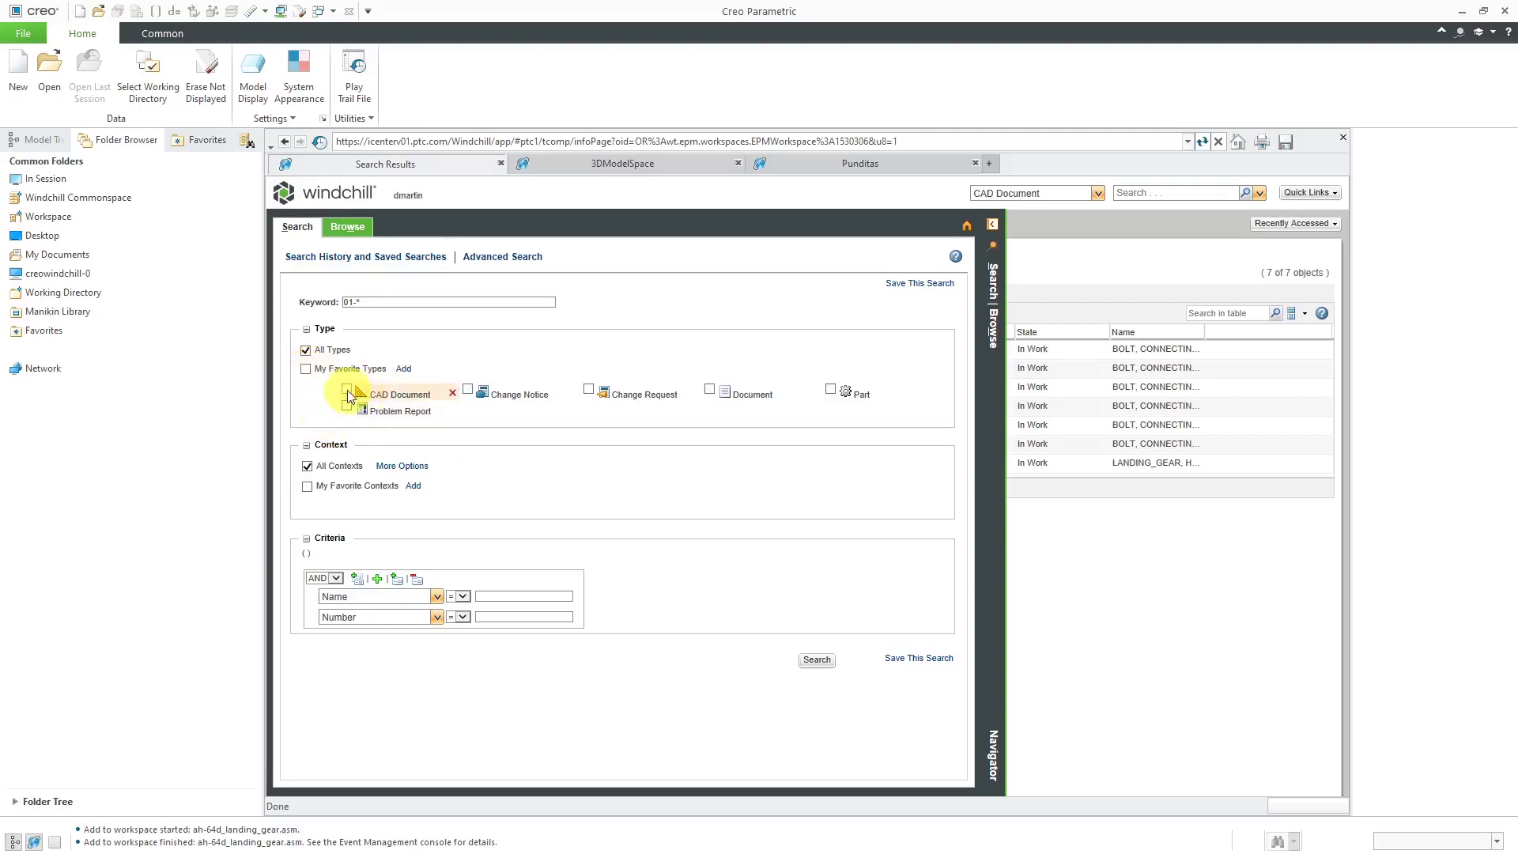
pyautogui.click(347, 390)
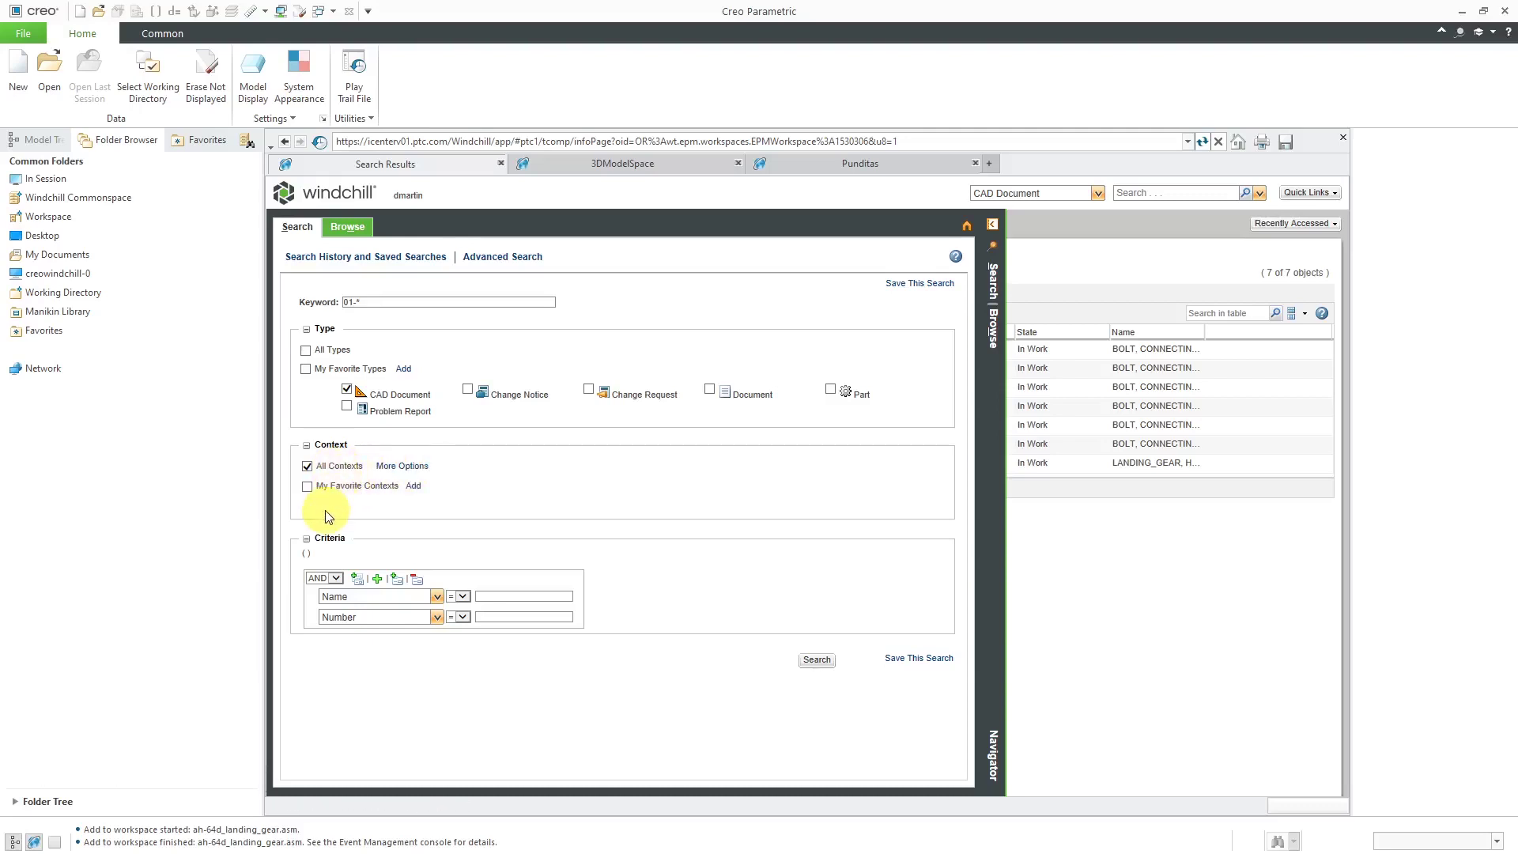
# - Set the search context to the Power Transmission product in the Find Context dialog
pyautogui.click(413, 486)
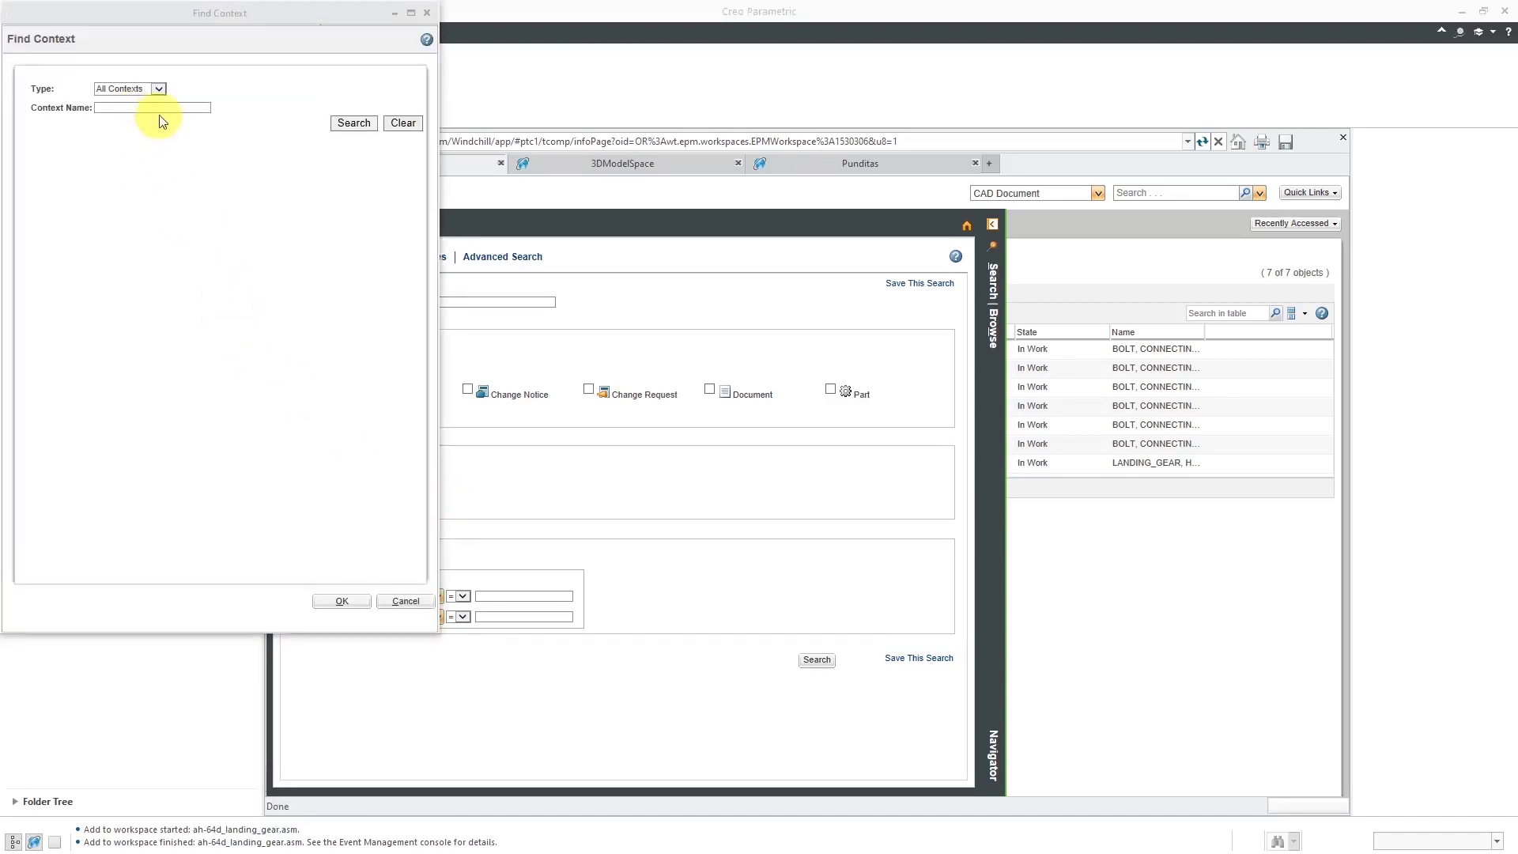
pyautogui.click(169, 109)
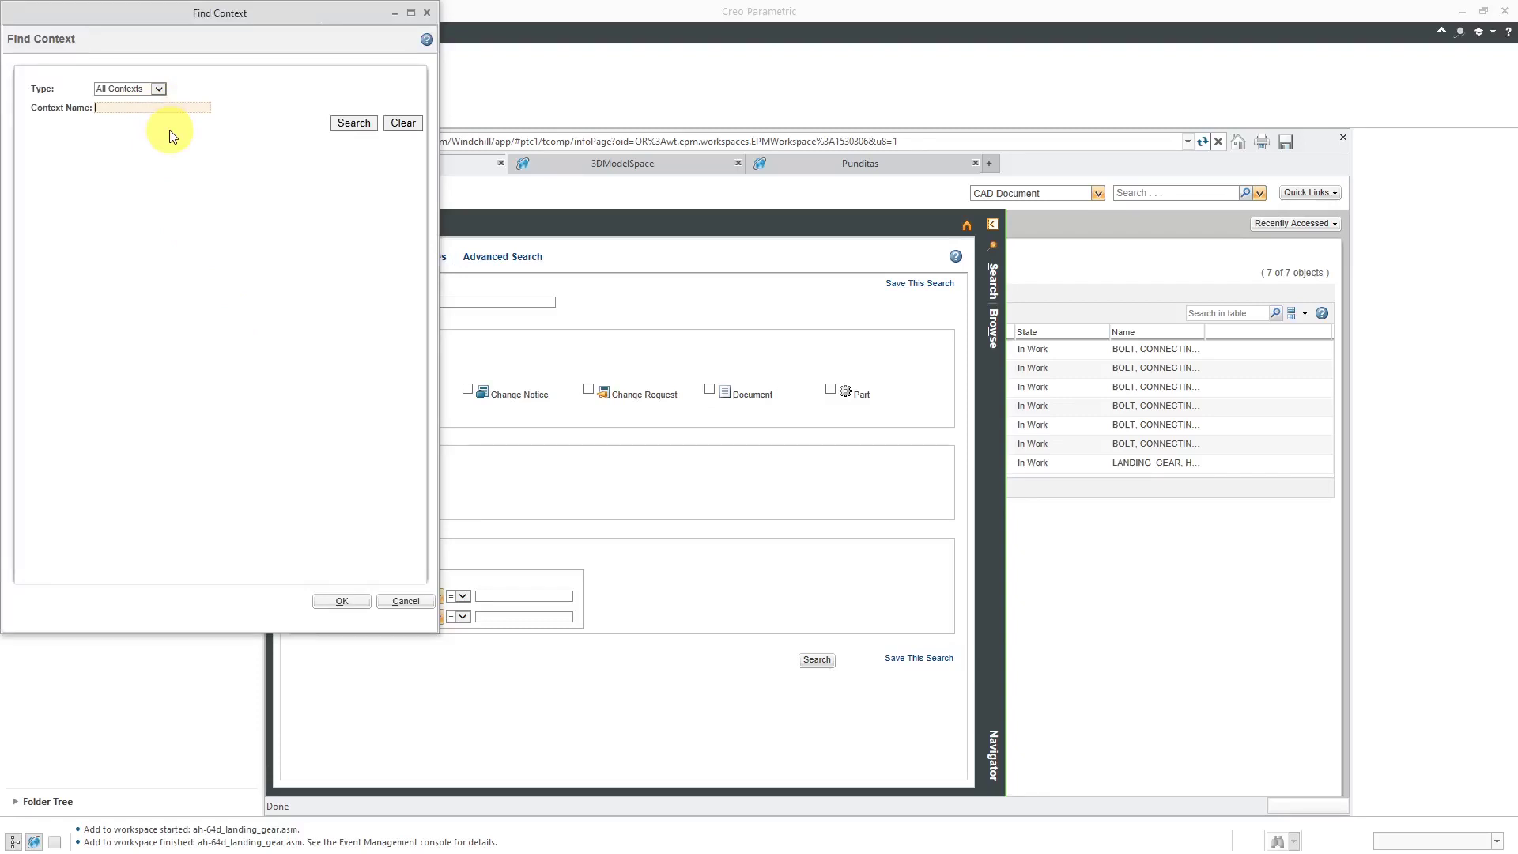
pyautogui.click(353, 123)
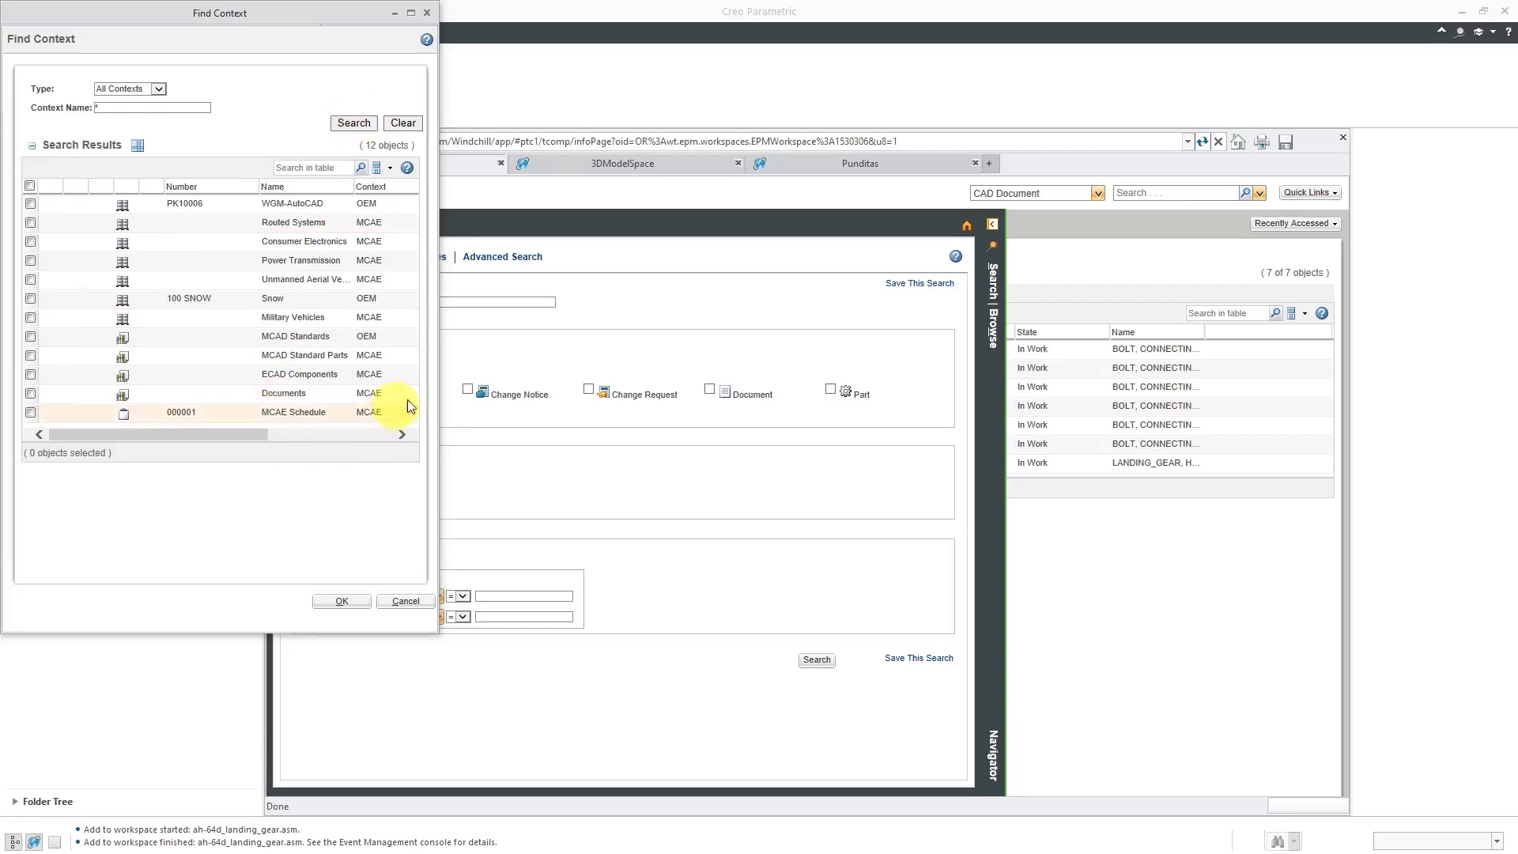
pyautogui.moveTo(439, 394); pyautogui.dragTo(730, 410)
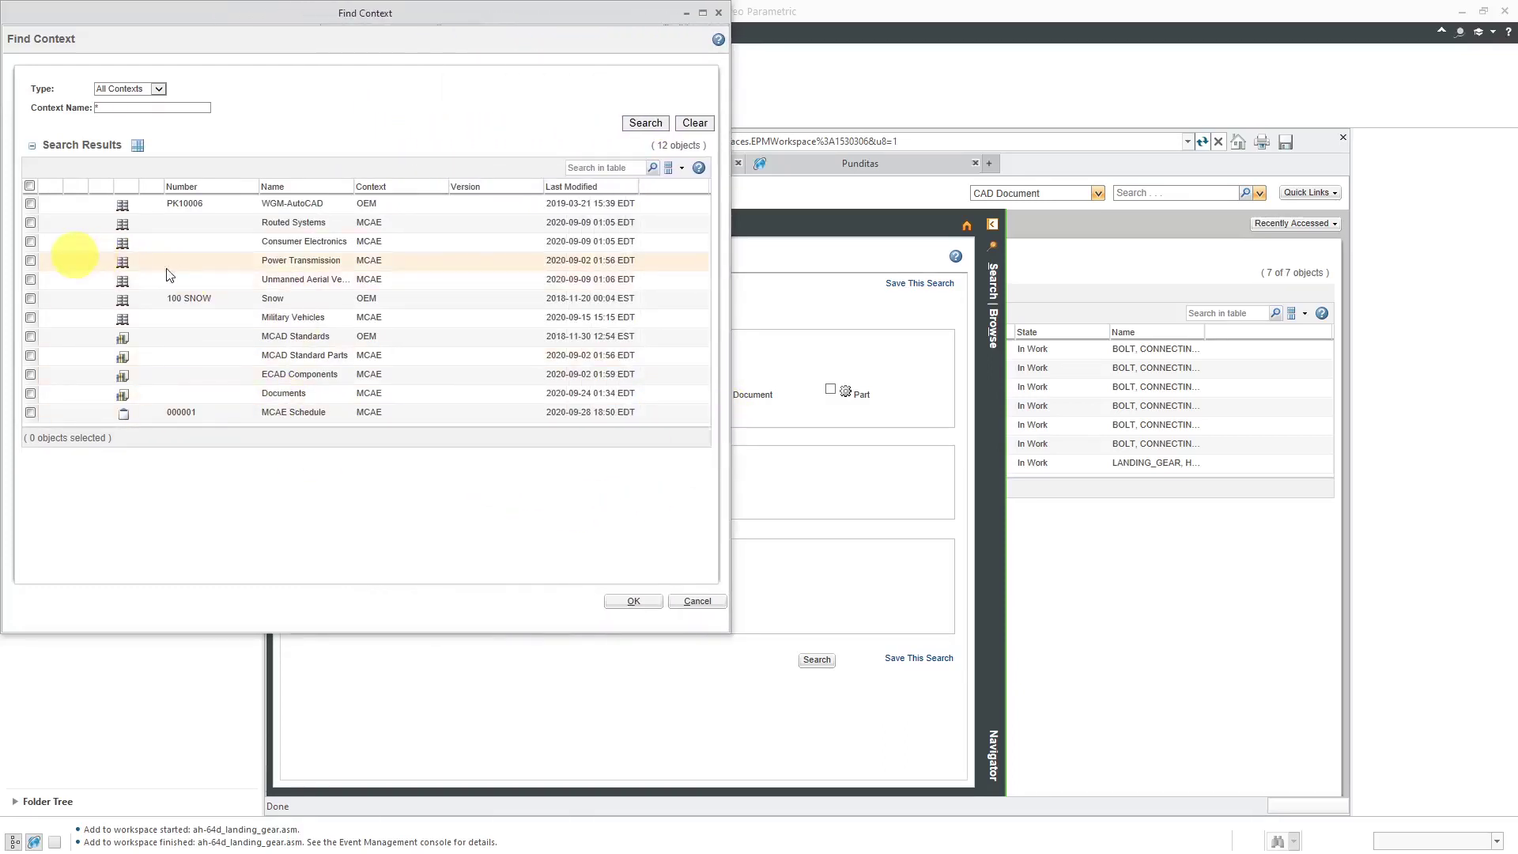
pyautogui.click(30, 261)
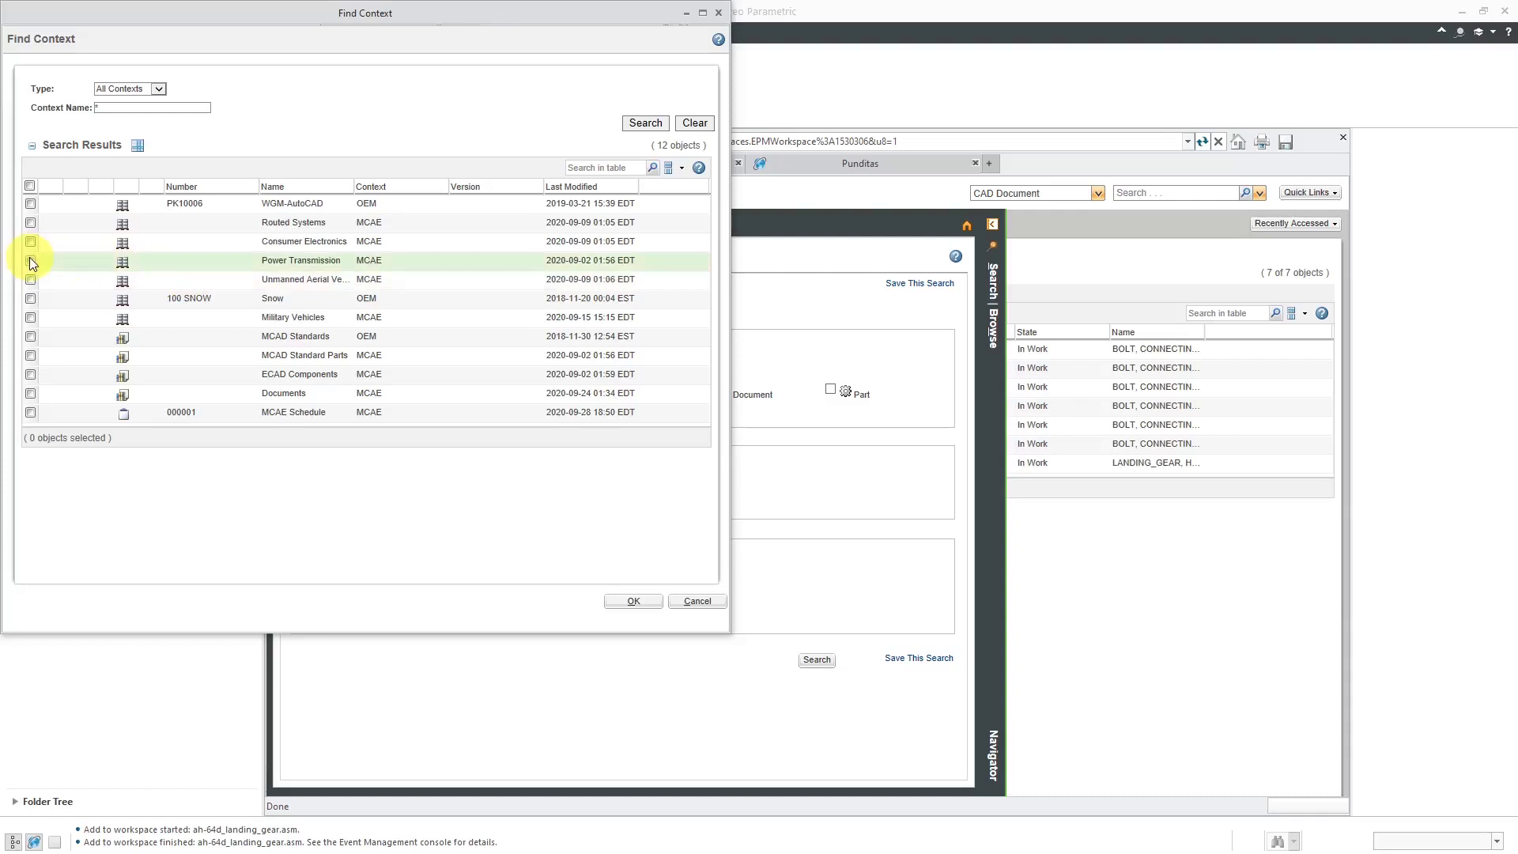
pyautogui.click(633, 602)
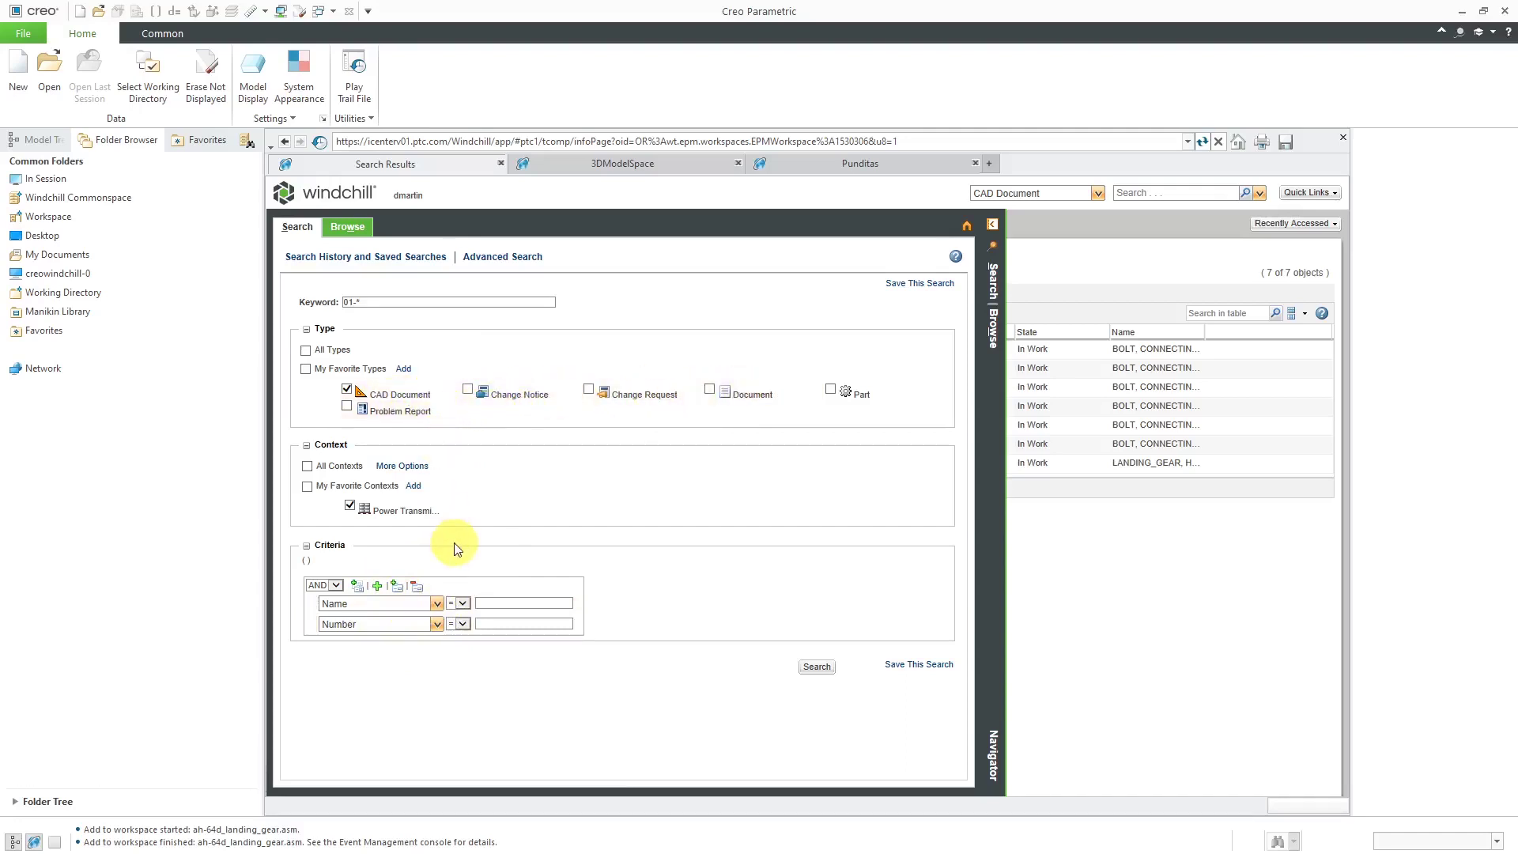
# - Browse the attributes available for the first search criterion without changing them
pyautogui.click(436, 606)
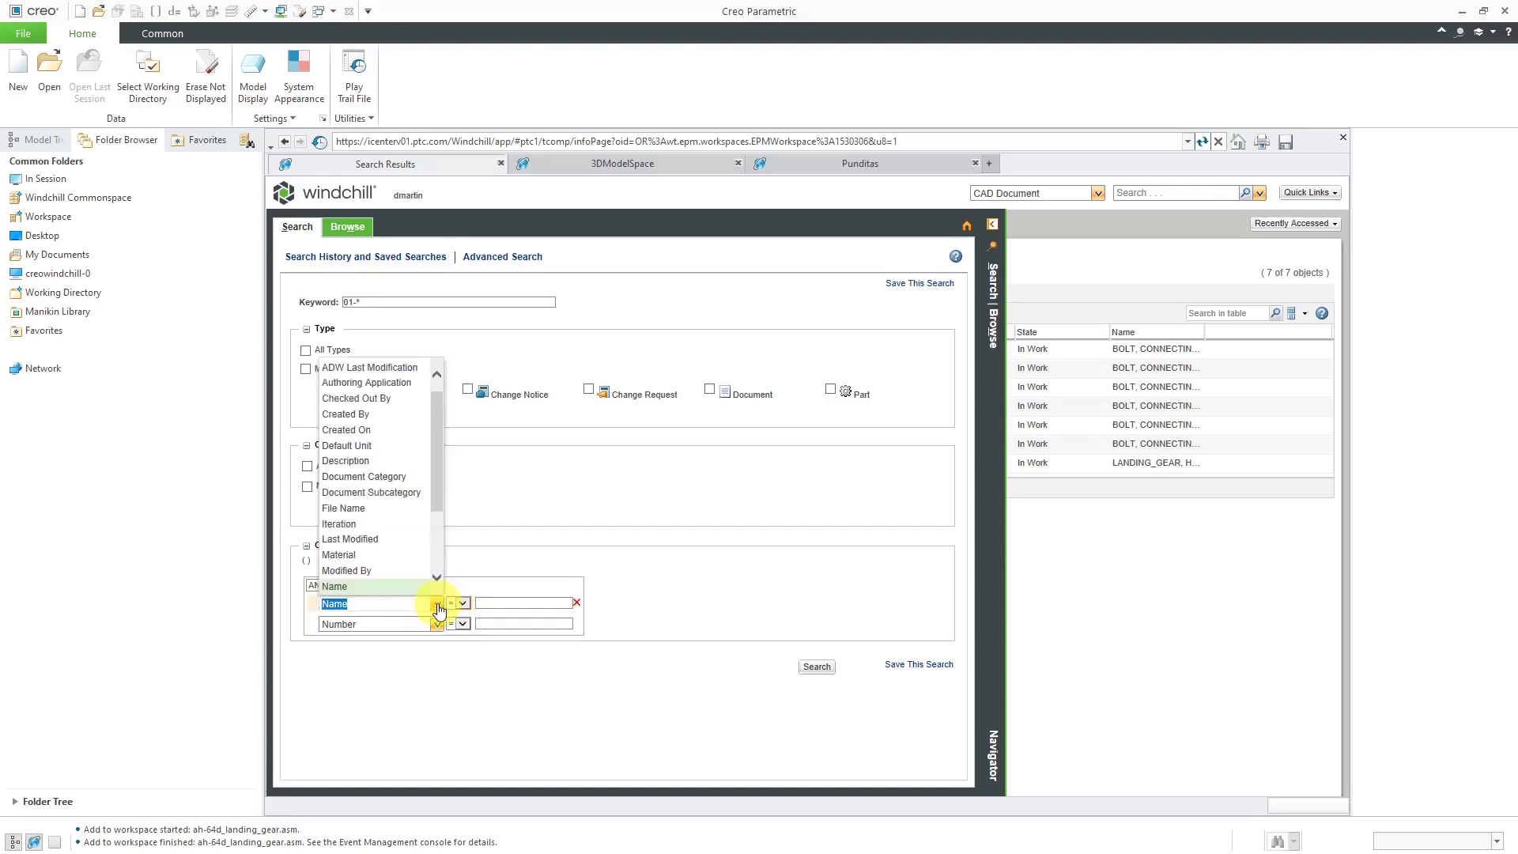
pyautogui.scroll(-3, 439, 487)
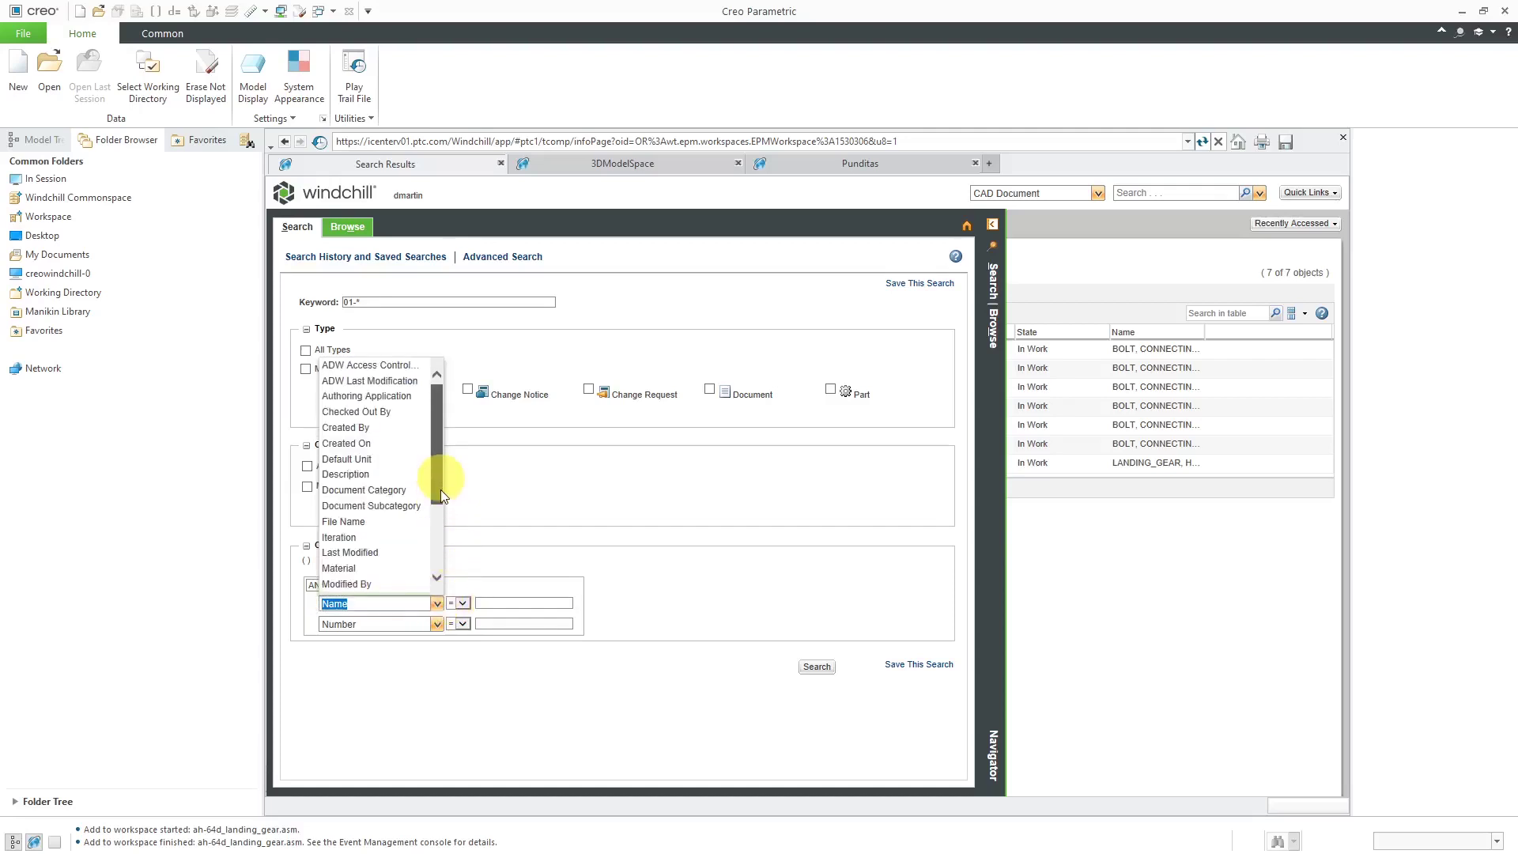
pyautogui.scroll(3, 441, 560)
pyautogui.scroll(-3, 449, 514)
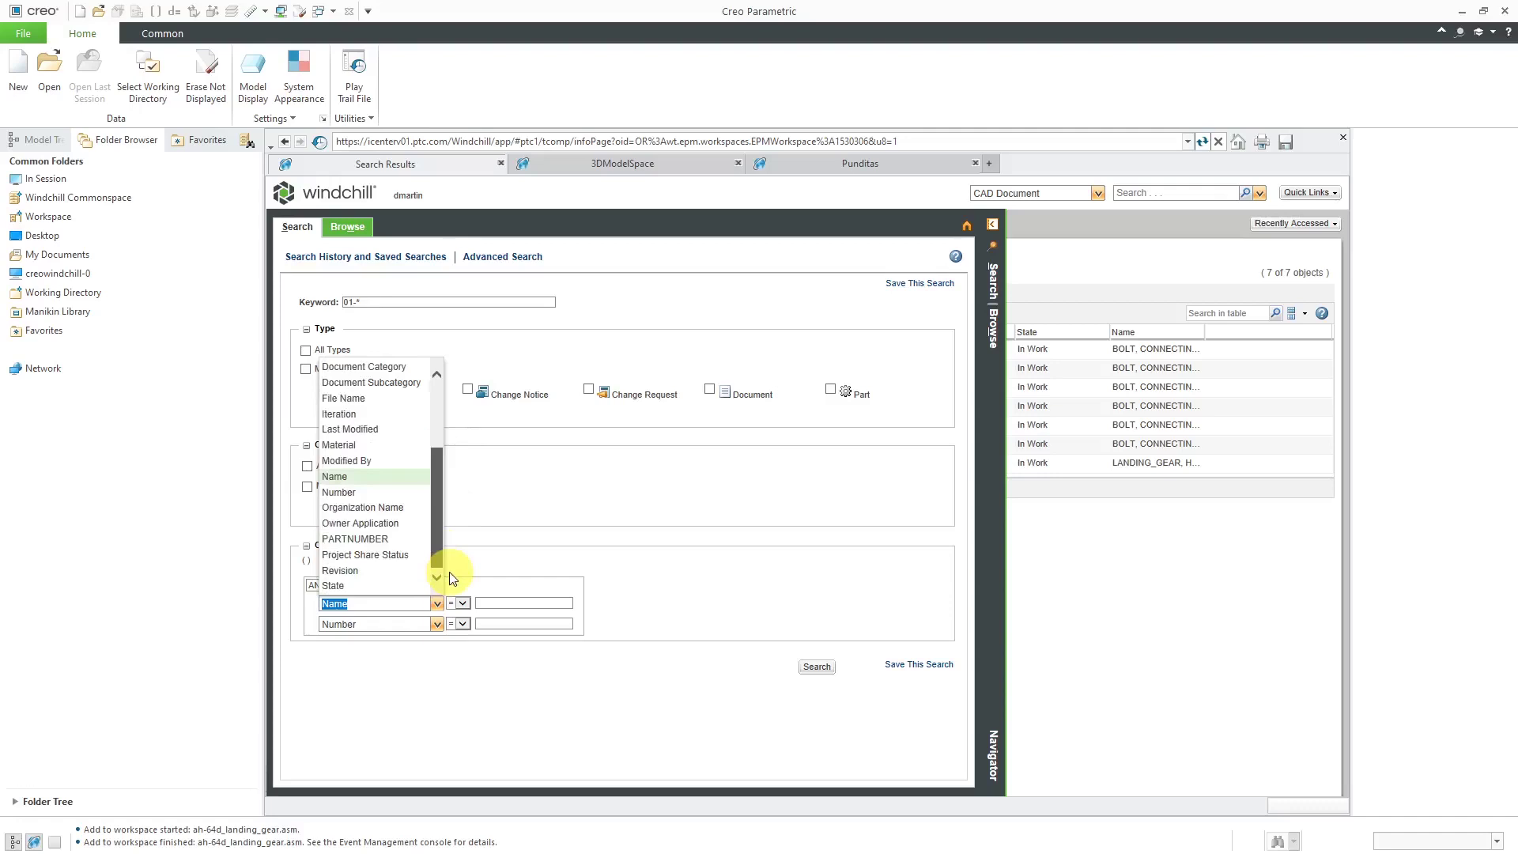
pyautogui.scroll(3, 450, 485)
pyautogui.click(578, 492)
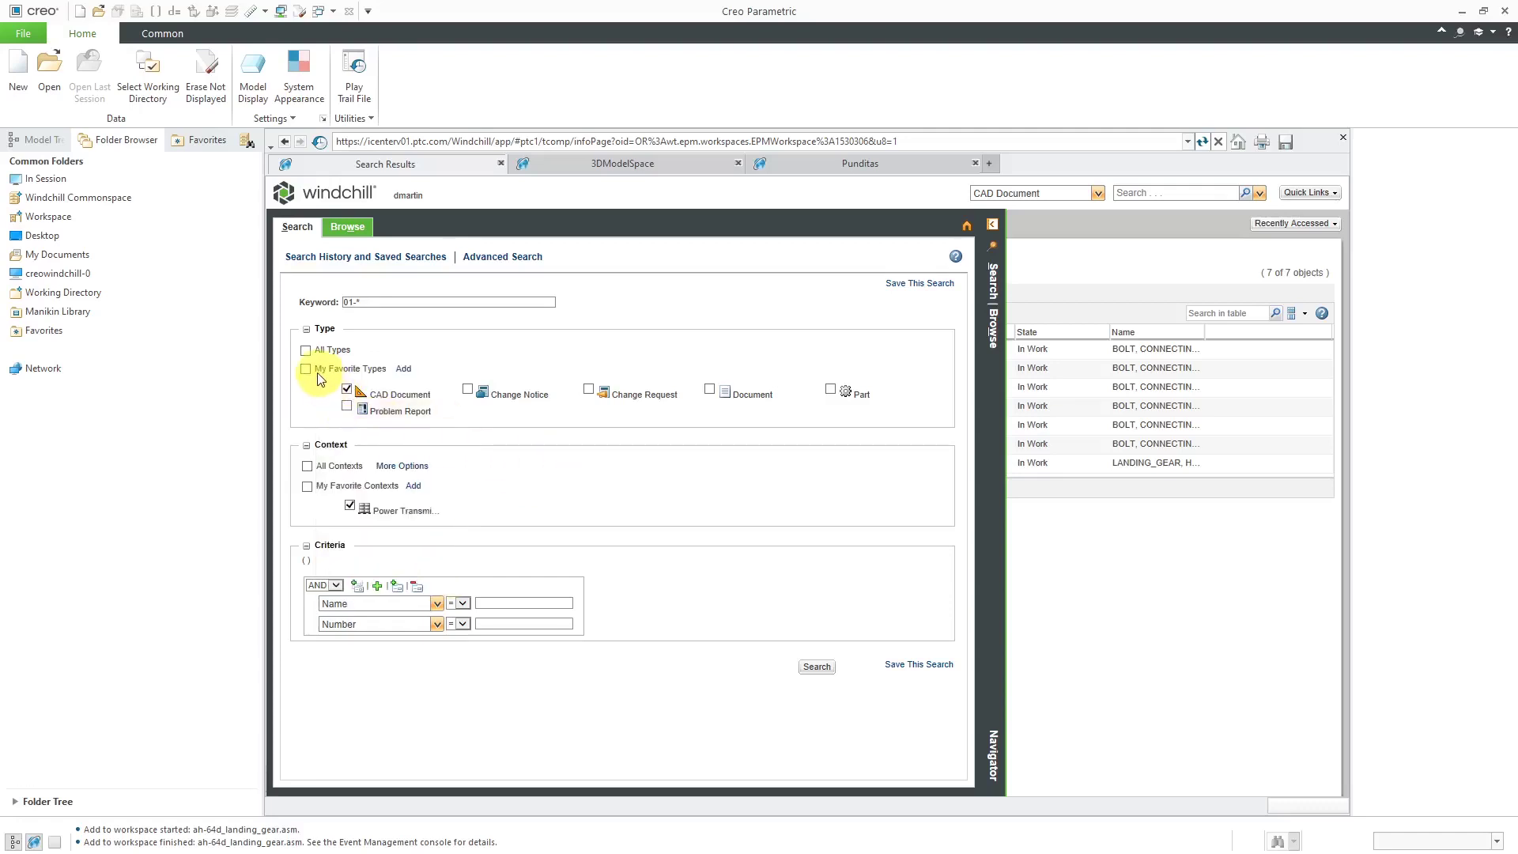
# - Toggle All Types and return to CAD Document, then list the first criterion's attributes
pyautogui.click(306, 351)
pyautogui.click(435, 606)
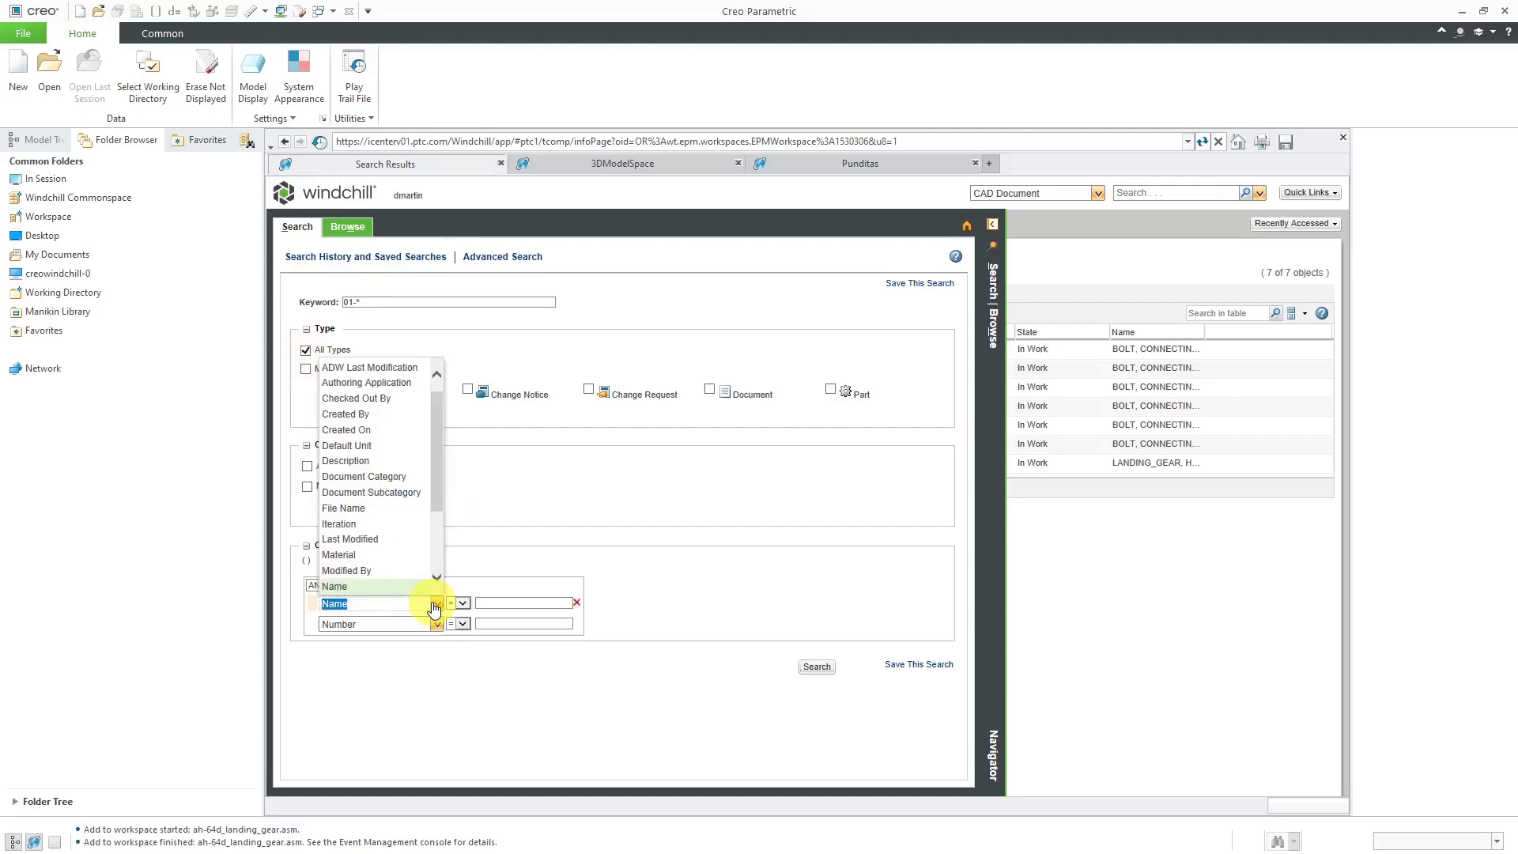
pyautogui.click(591, 538)
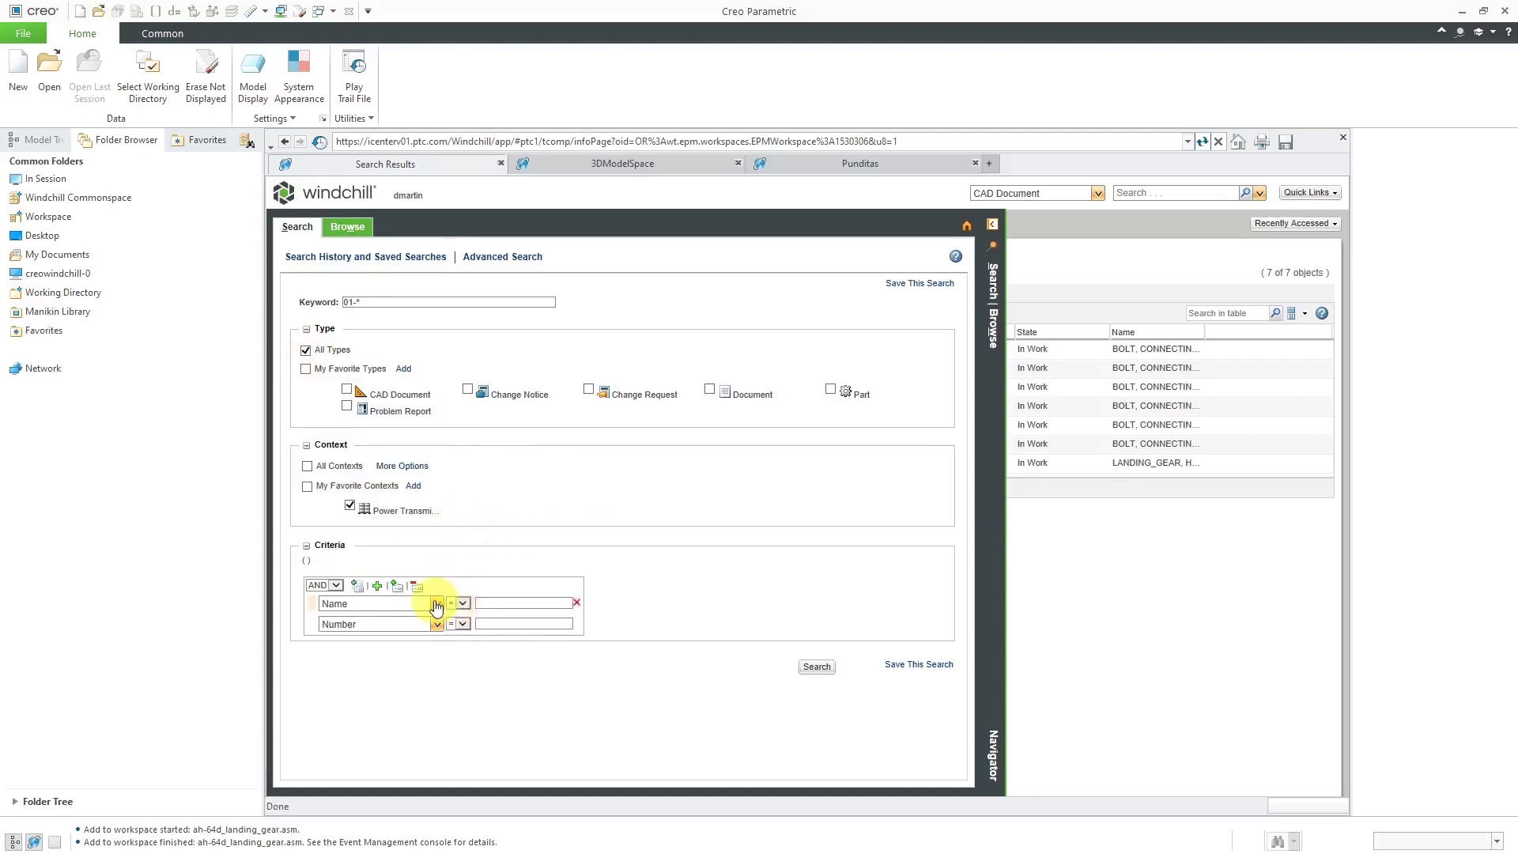
pyautogui.click(436, 605)
pyautogui.click(562, 536)
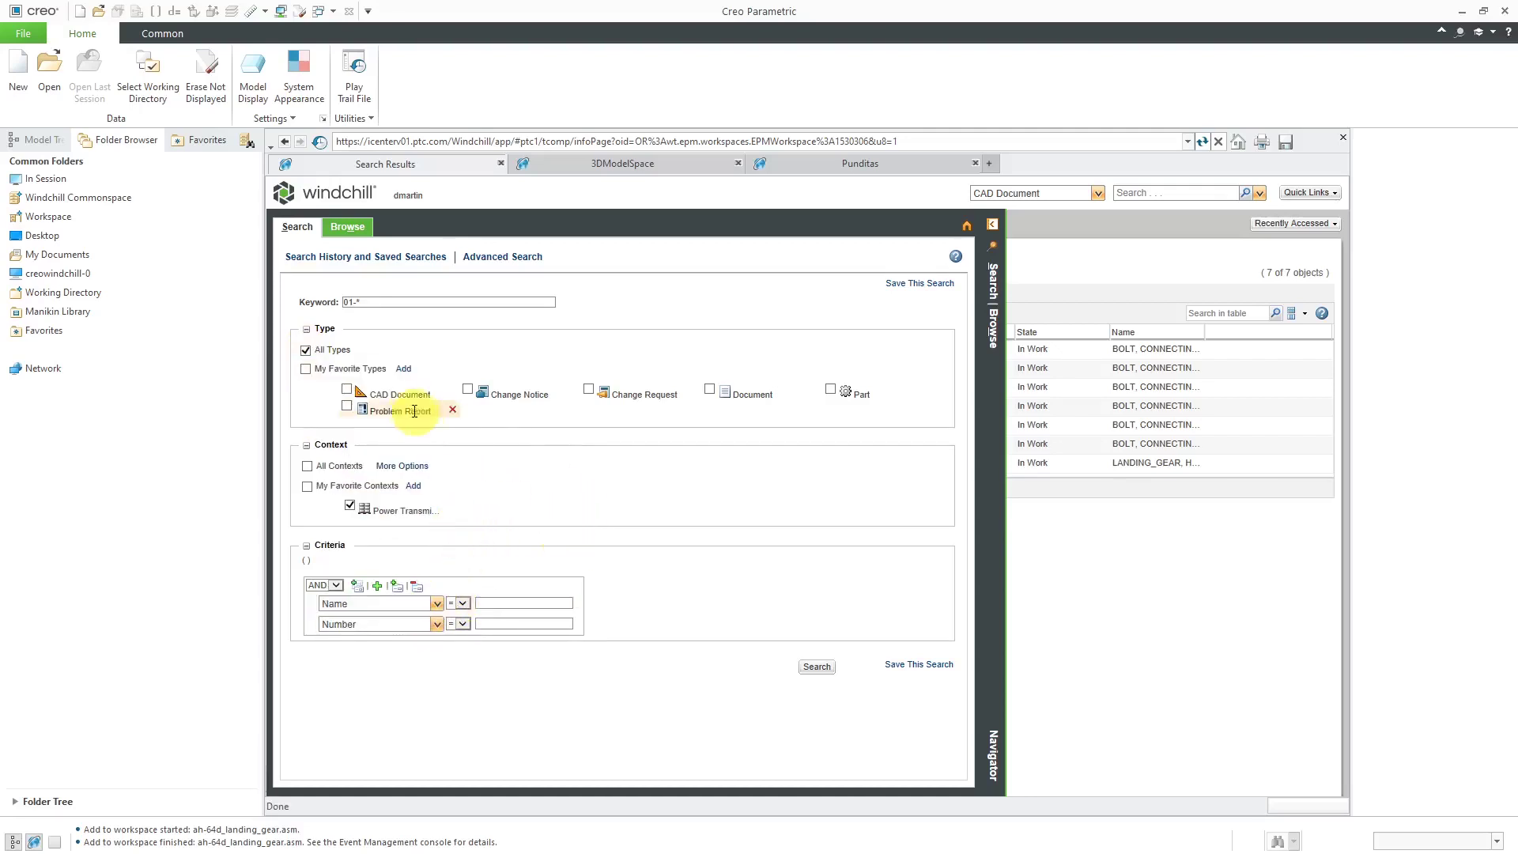
pyautogui.click(345, 389)
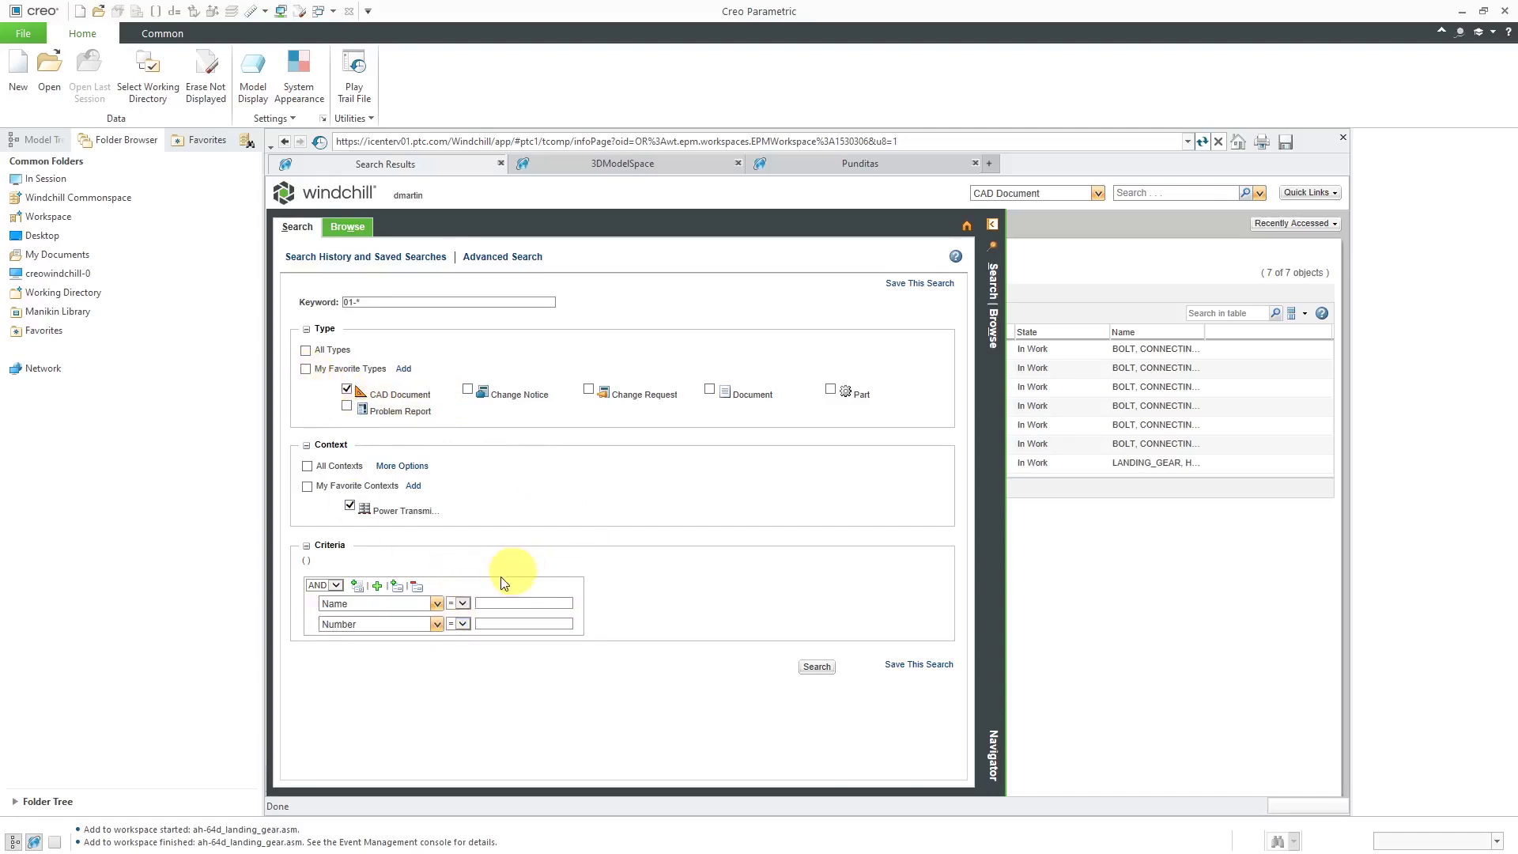
pyautogui.click(438, 605)
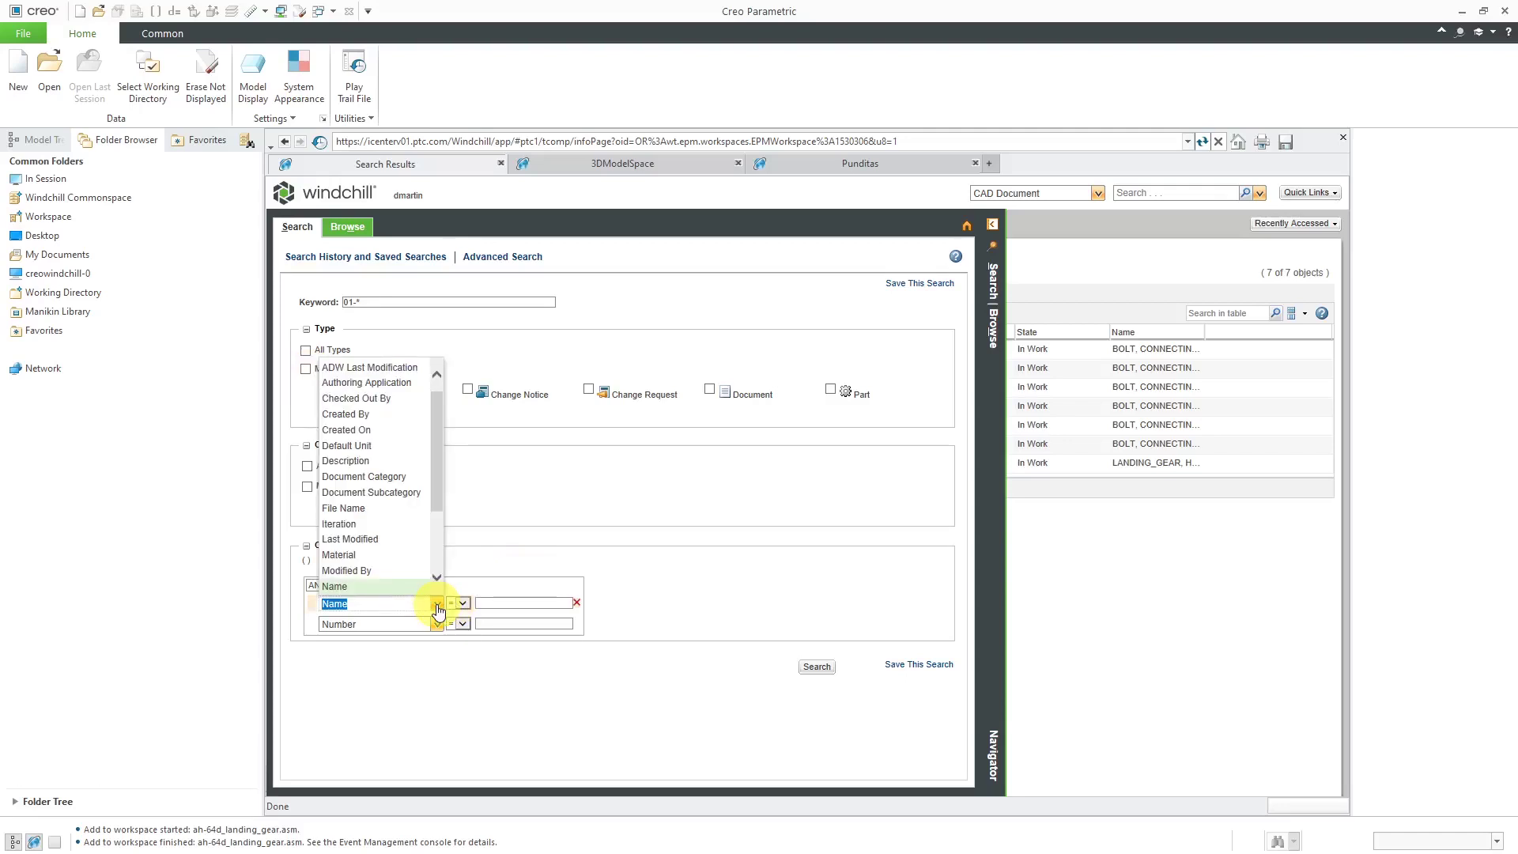
# - Set the first criterion to Created By, picking the user through the user lookup
pyautogui.click(363, 415)
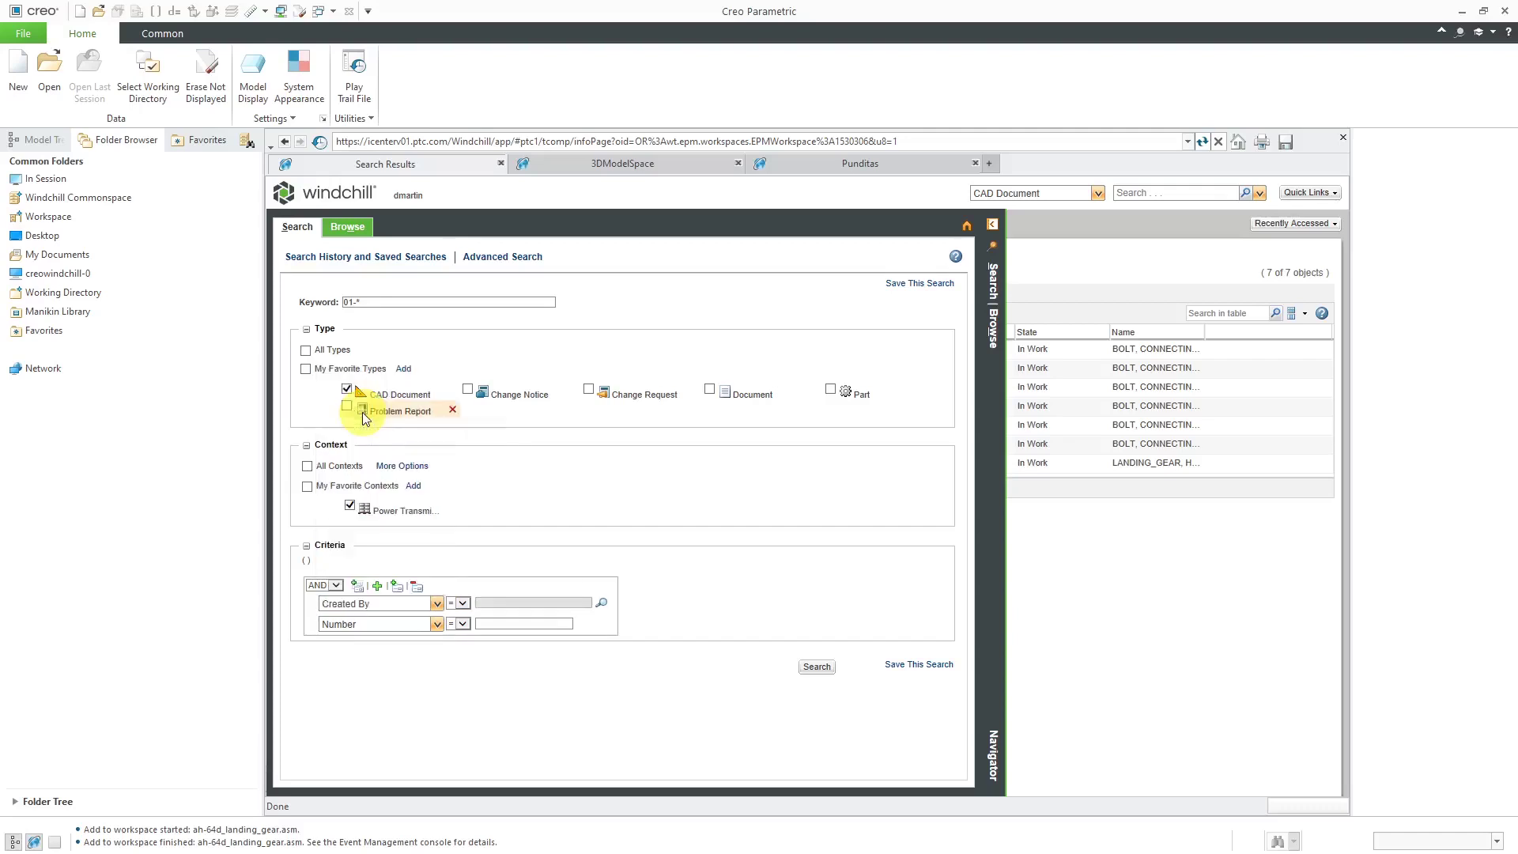
pyautogui.click(600, 607)
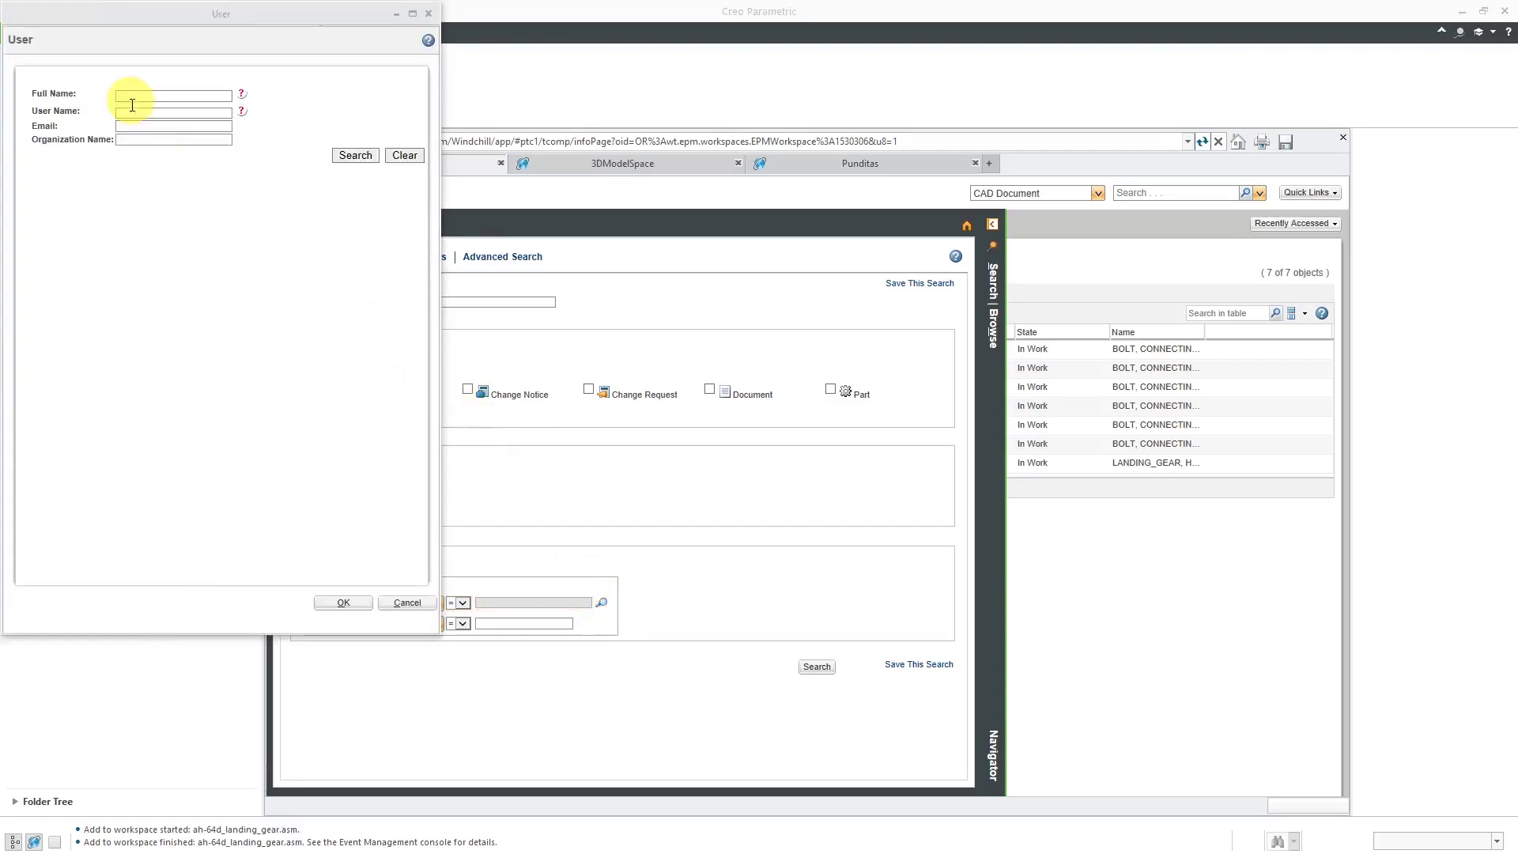
pyautogui.click(139, 111)
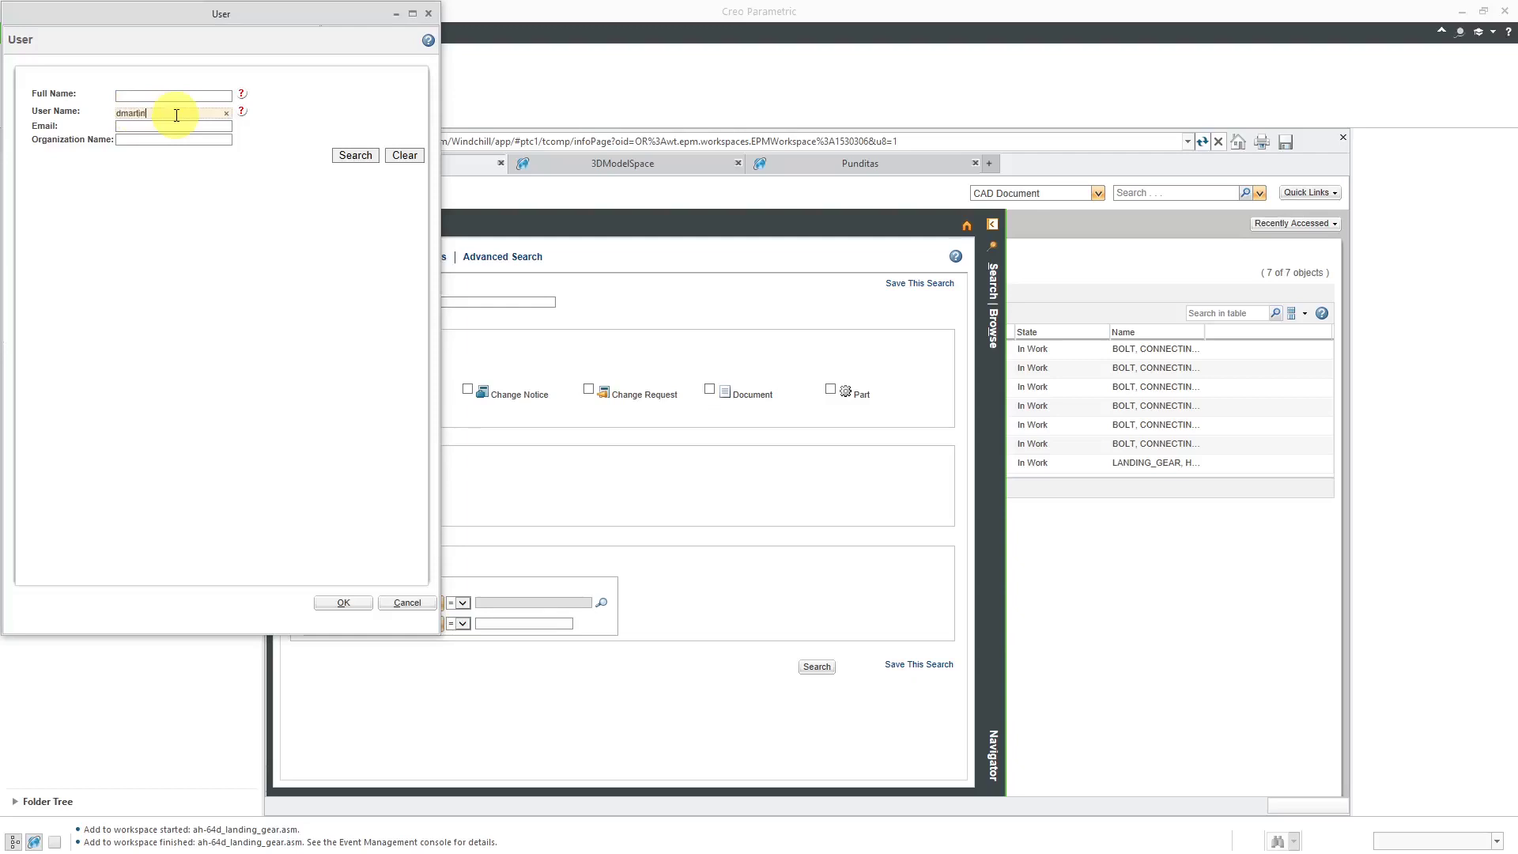
pyautogui.press('Return')
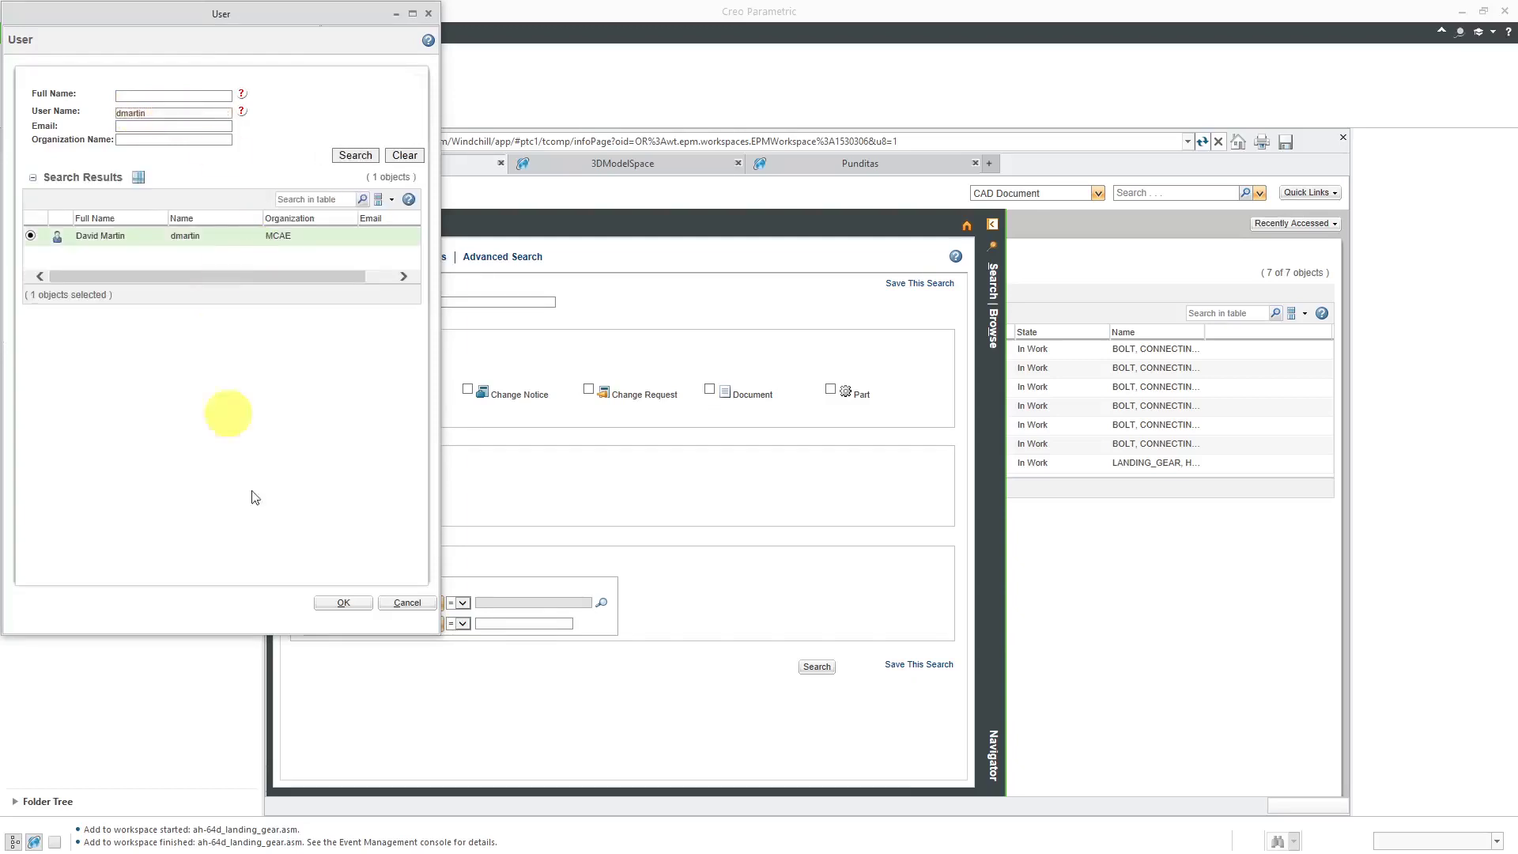
pyautogui.click(344, 606)
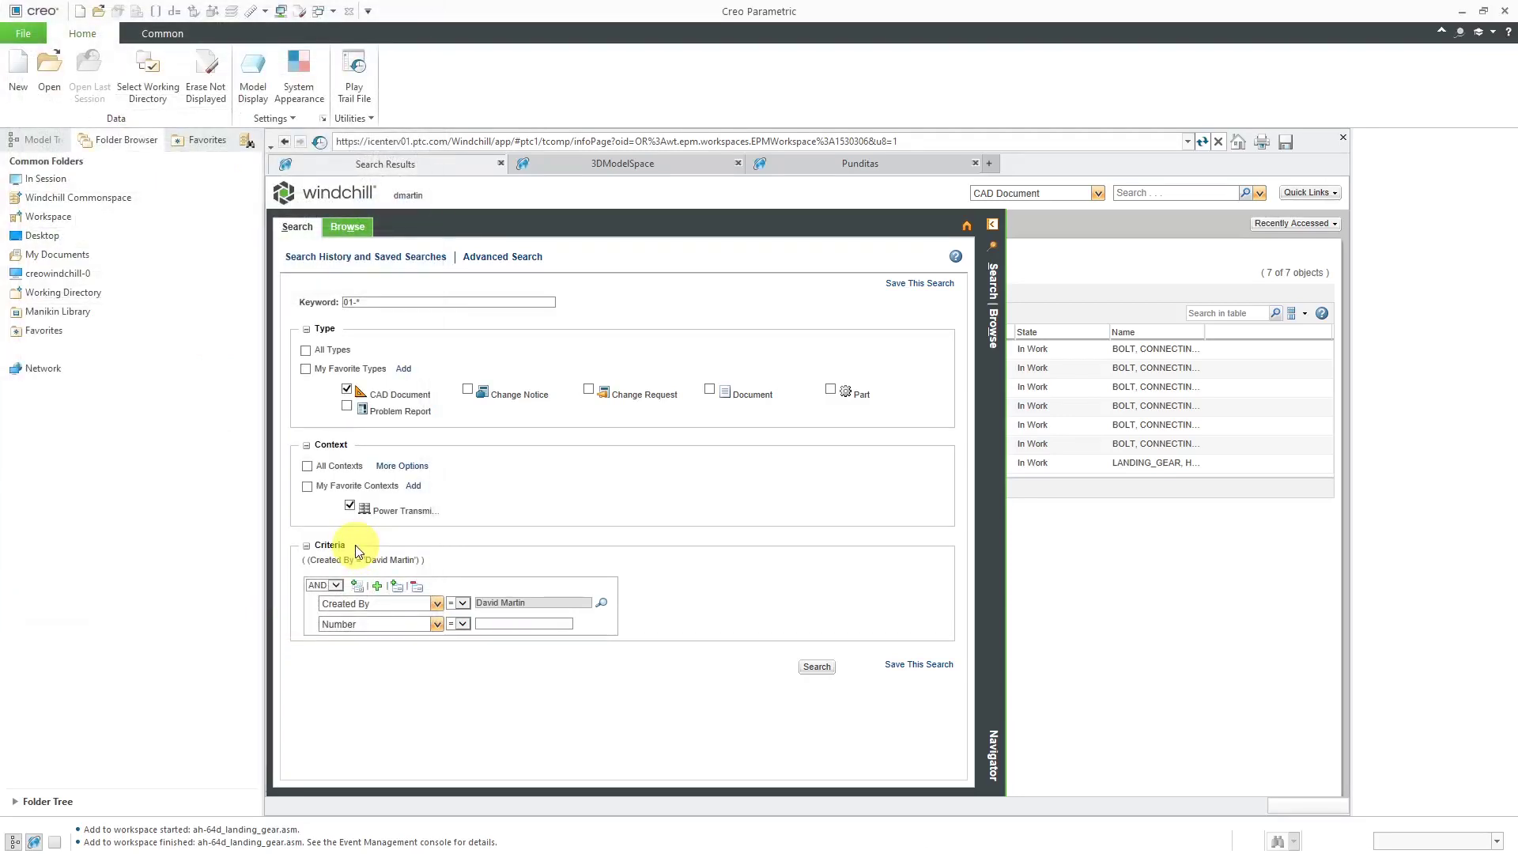
# - Set the second criterion to State = Design
pyautogui.click(437, 625)
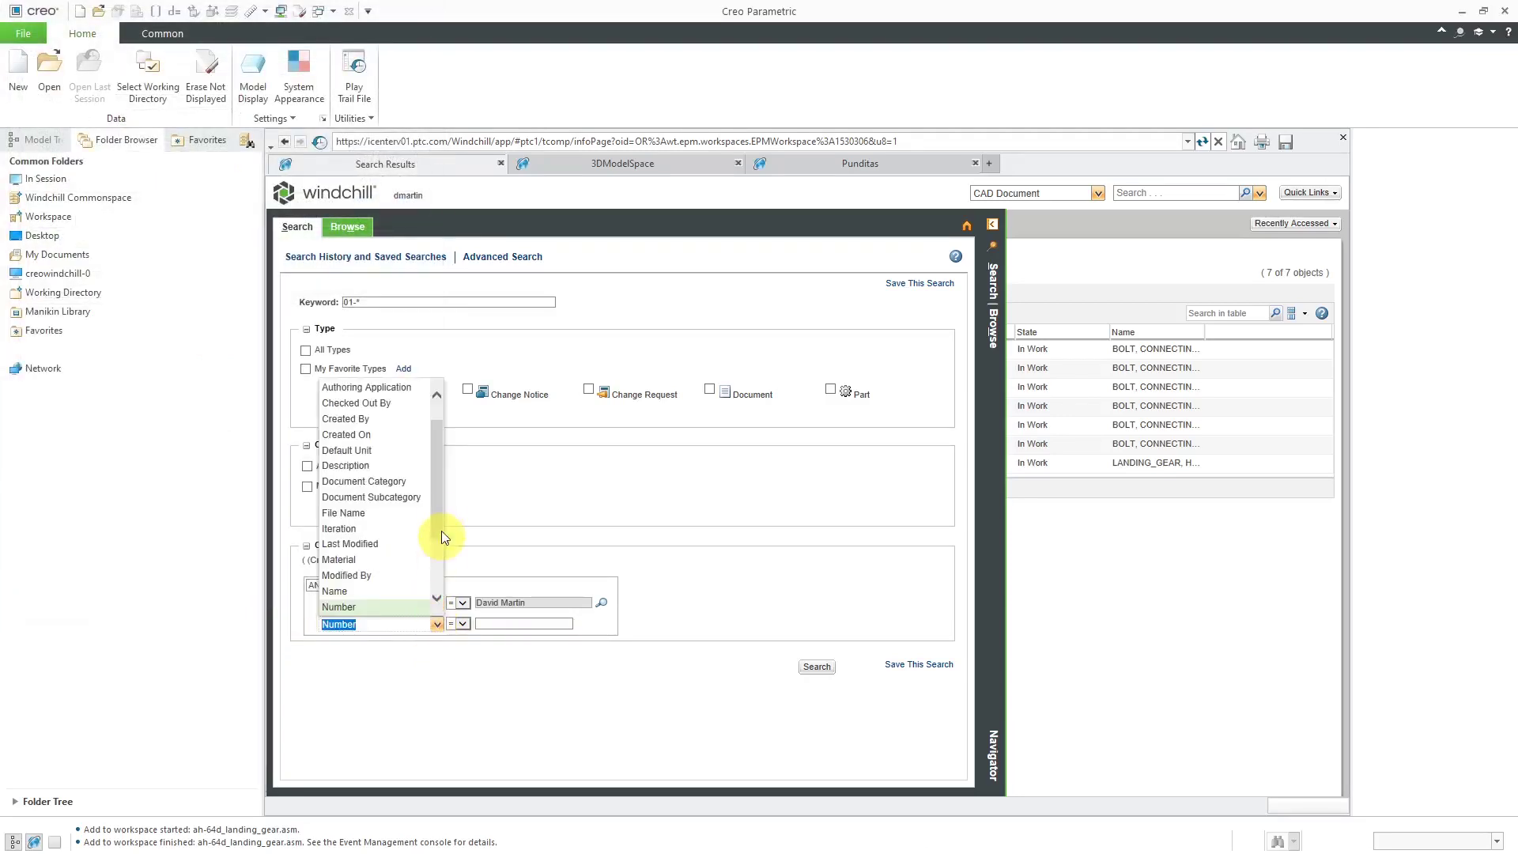
pyautogui.moveTo(440, 512); pyautogui.dragTo(437, 577)
pyautogui.click(338, 606)
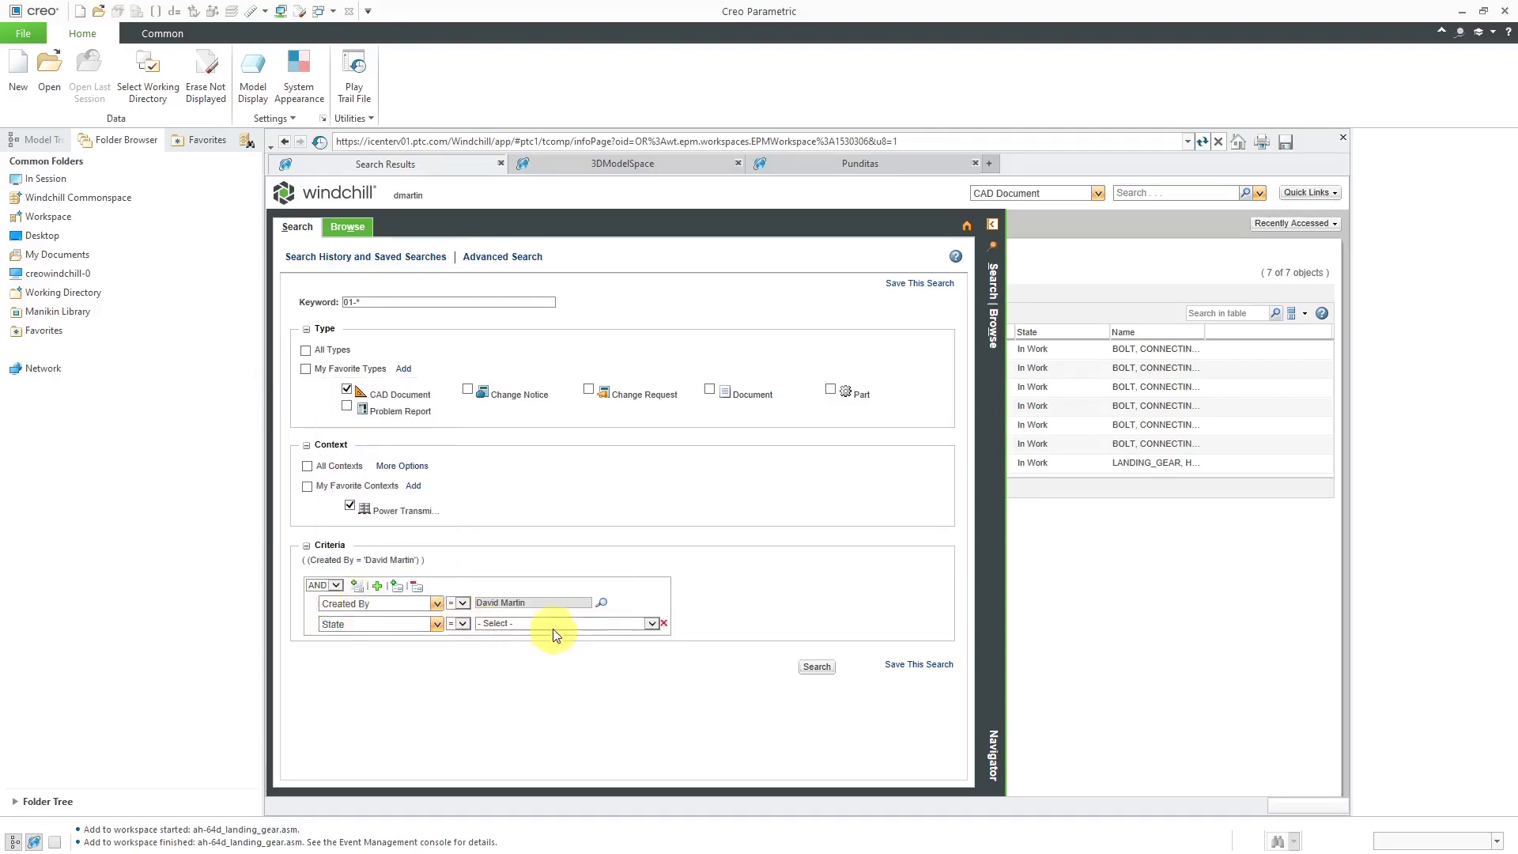
pyautogui.click(654, 623)
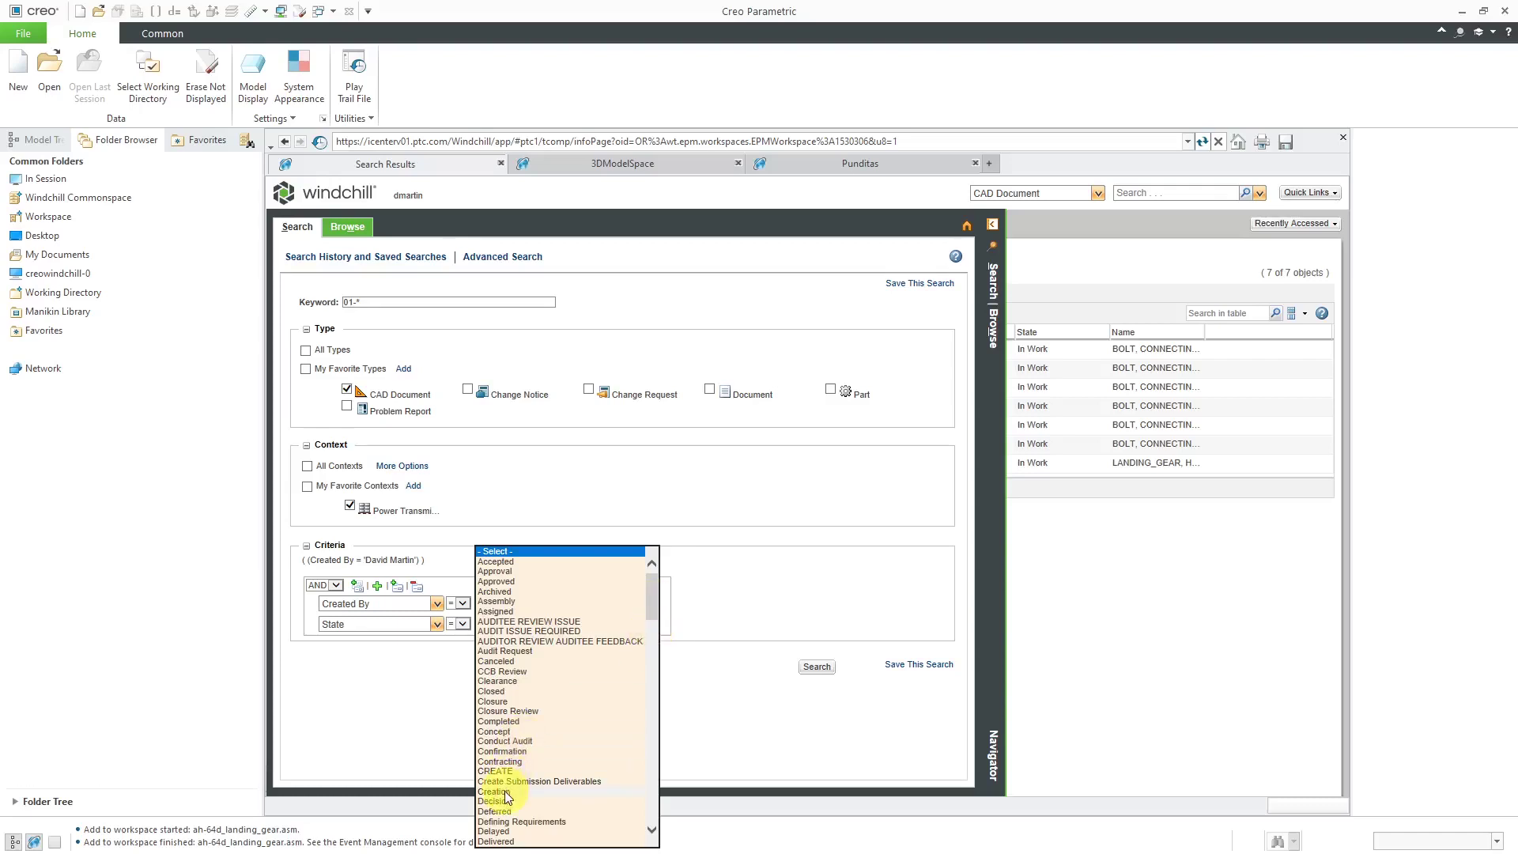
pyautogui.scroll(-1, 527, 787)
pyautogui.scroll(-2, 524, 759)
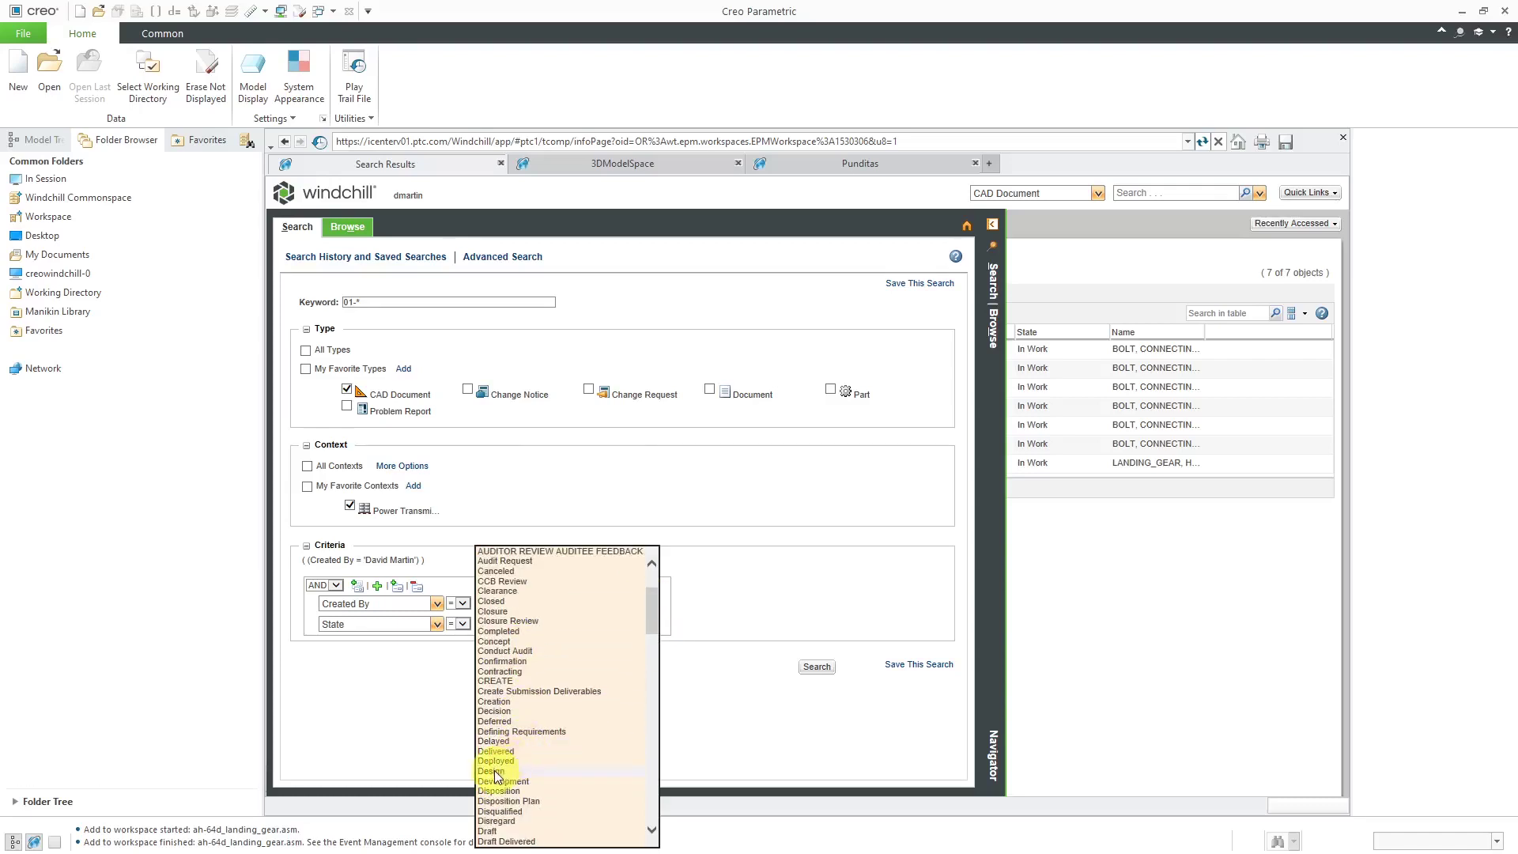
pyautogui.press('Escape')
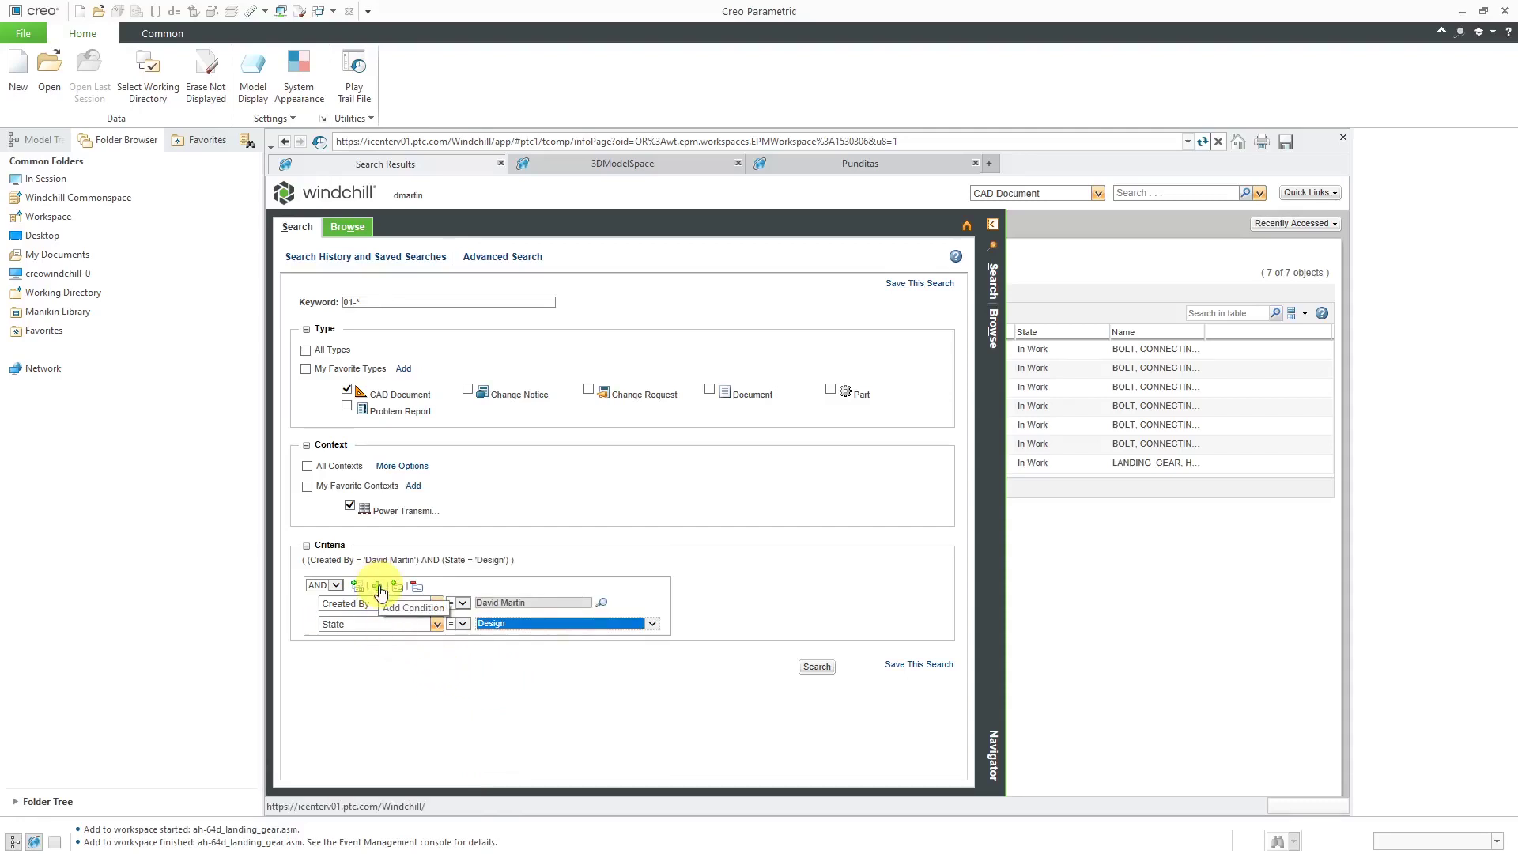
# - Add a third condition: Document Category = Assembly
pyautogui.click(379, 589)
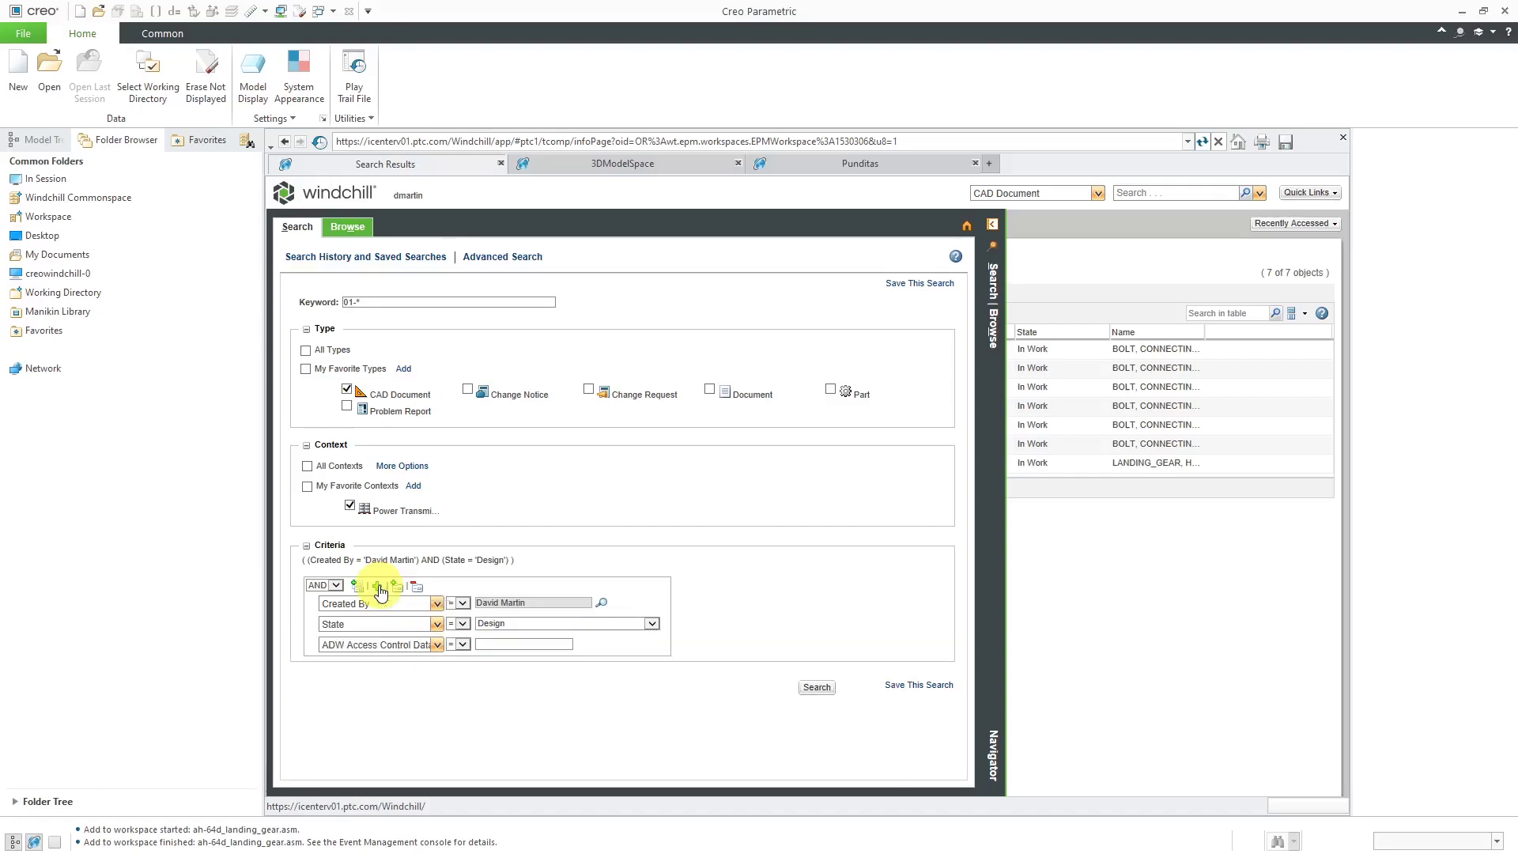
pyautogui.click(436, 645)
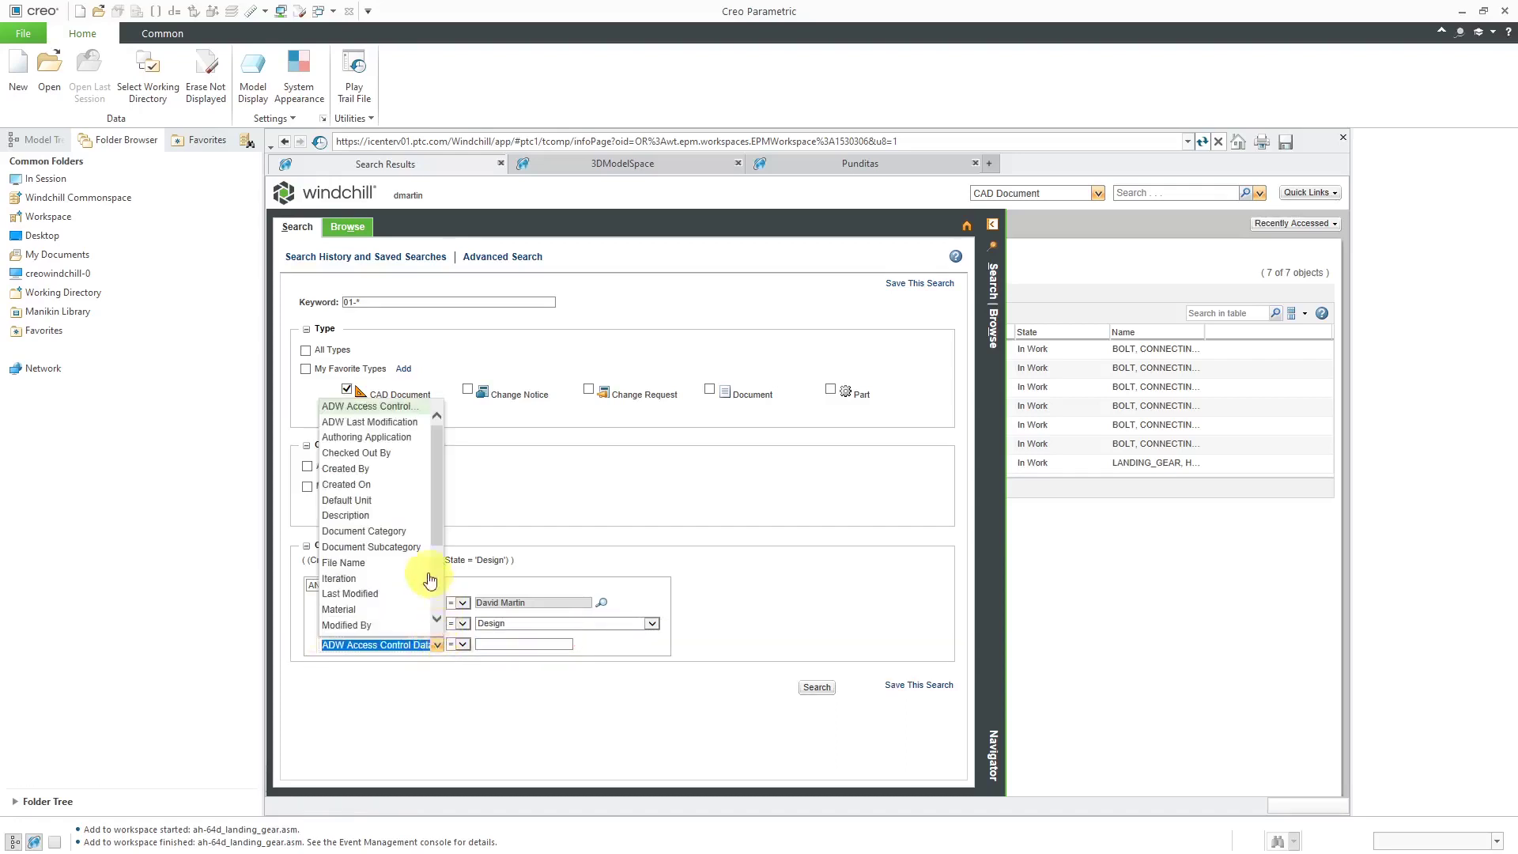
pyautogui.click(397, 533)
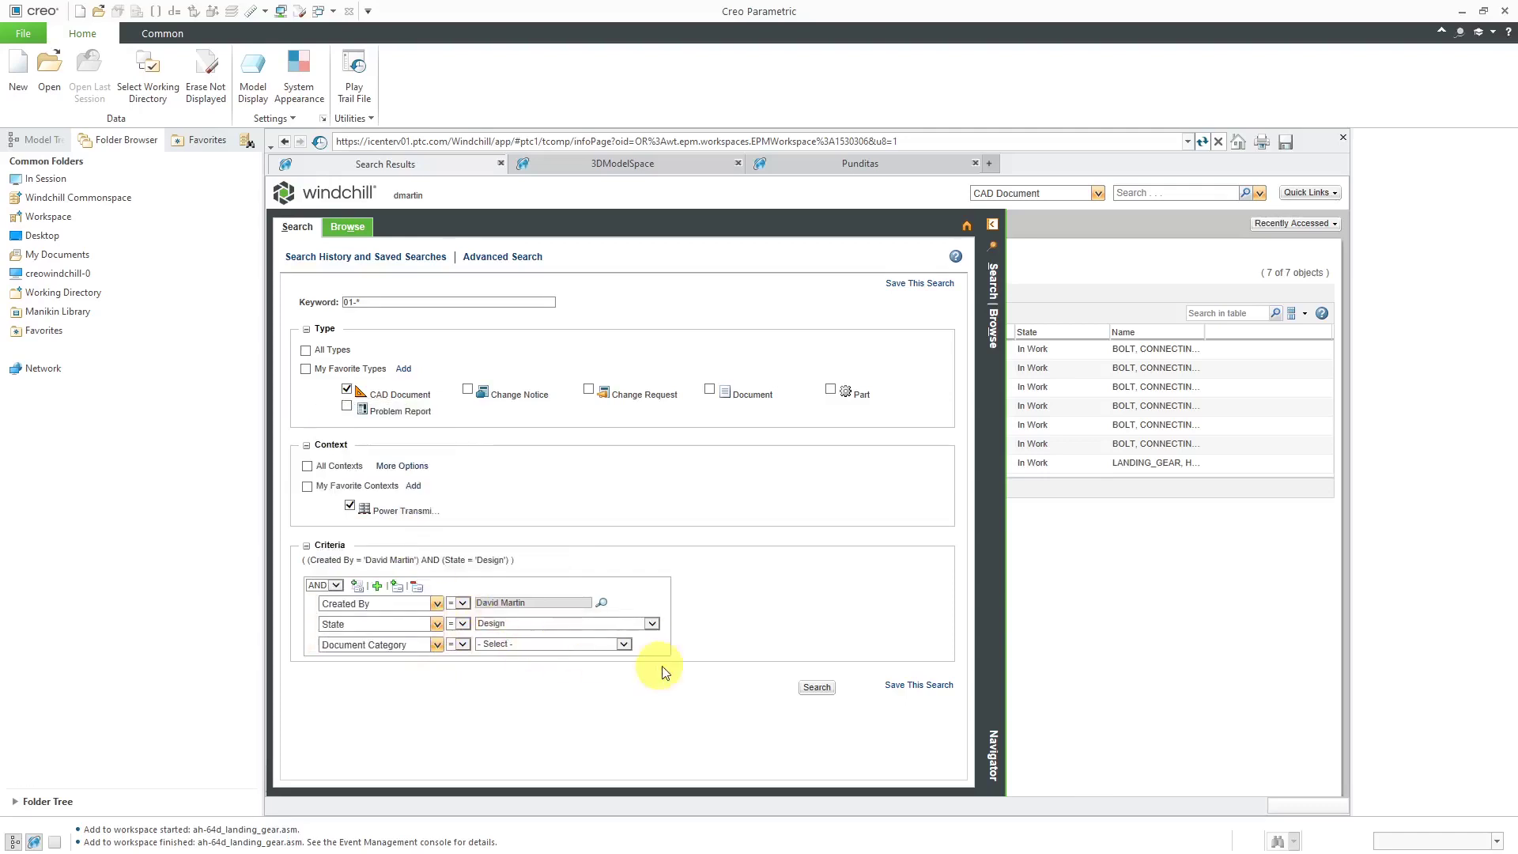
pyautogui.click(623, 644)
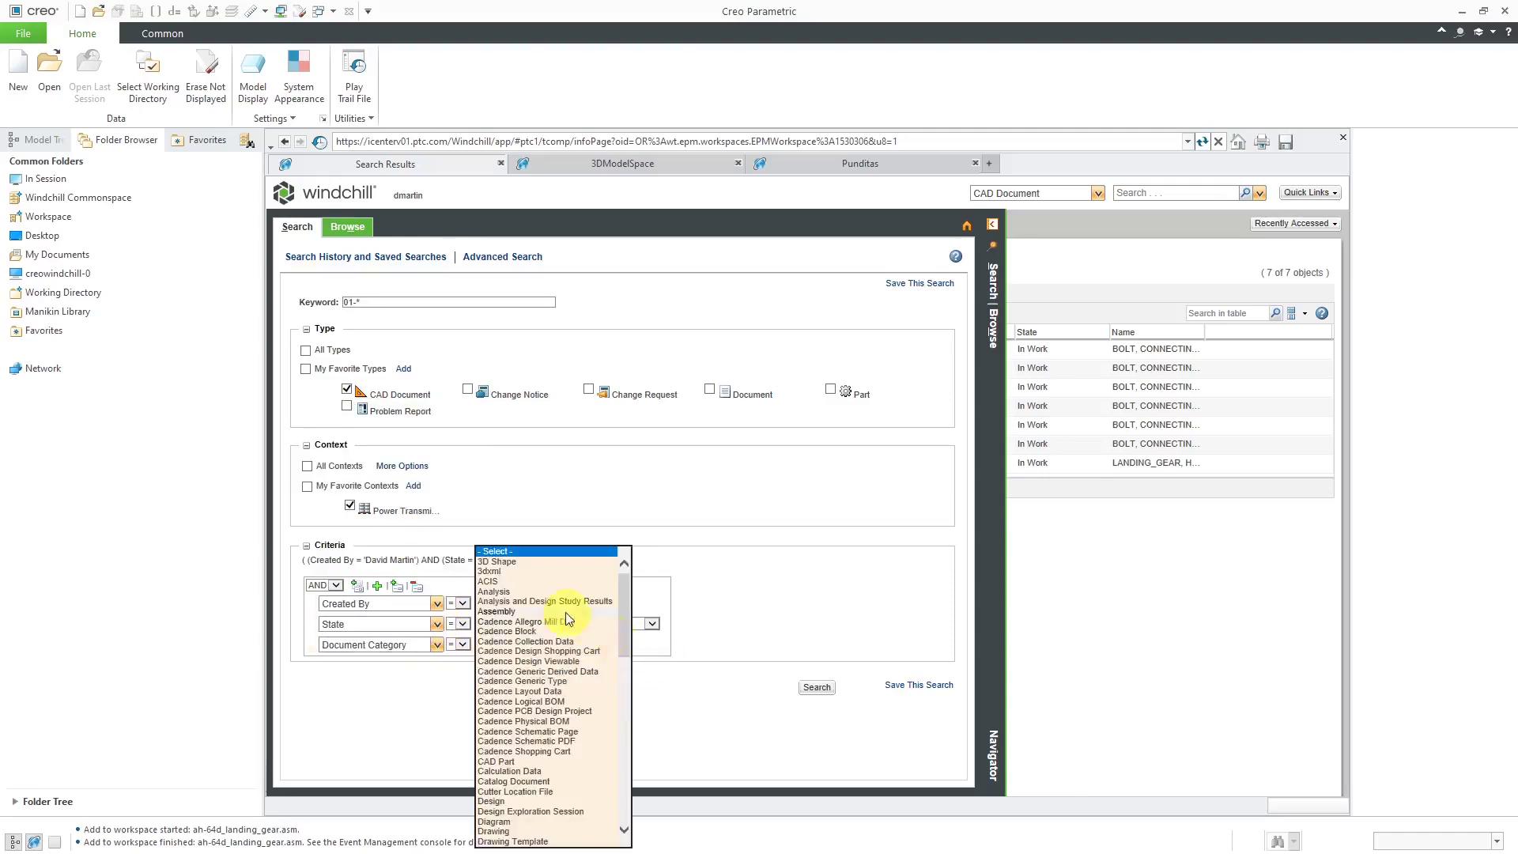
pyautogui.click(508, 612)
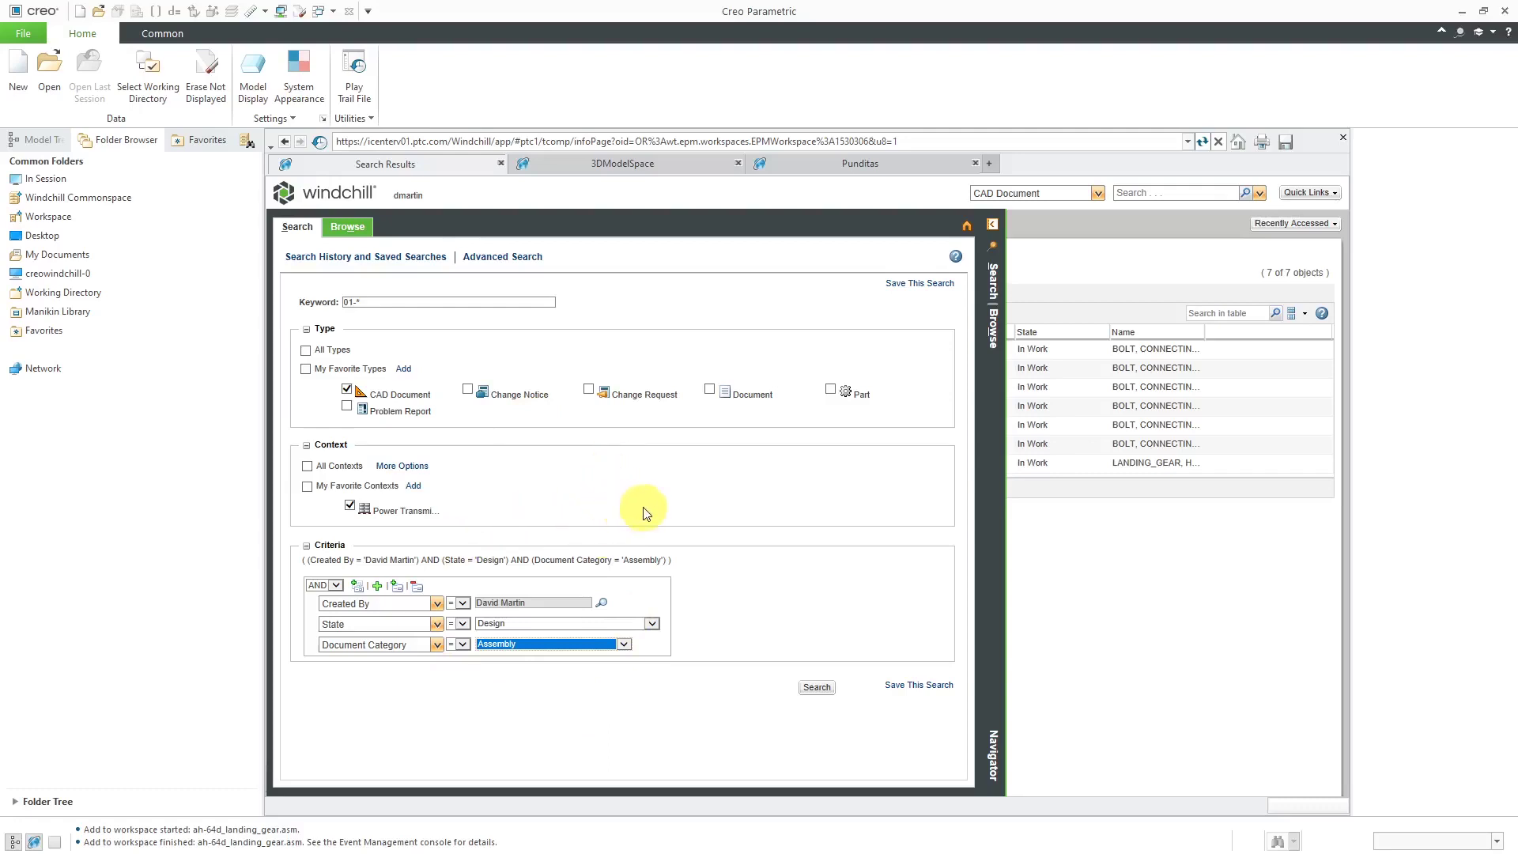
# - Save the search as 'Transmission' and run it from Search History and Saved Searches
pyautogui.click(917, 686)
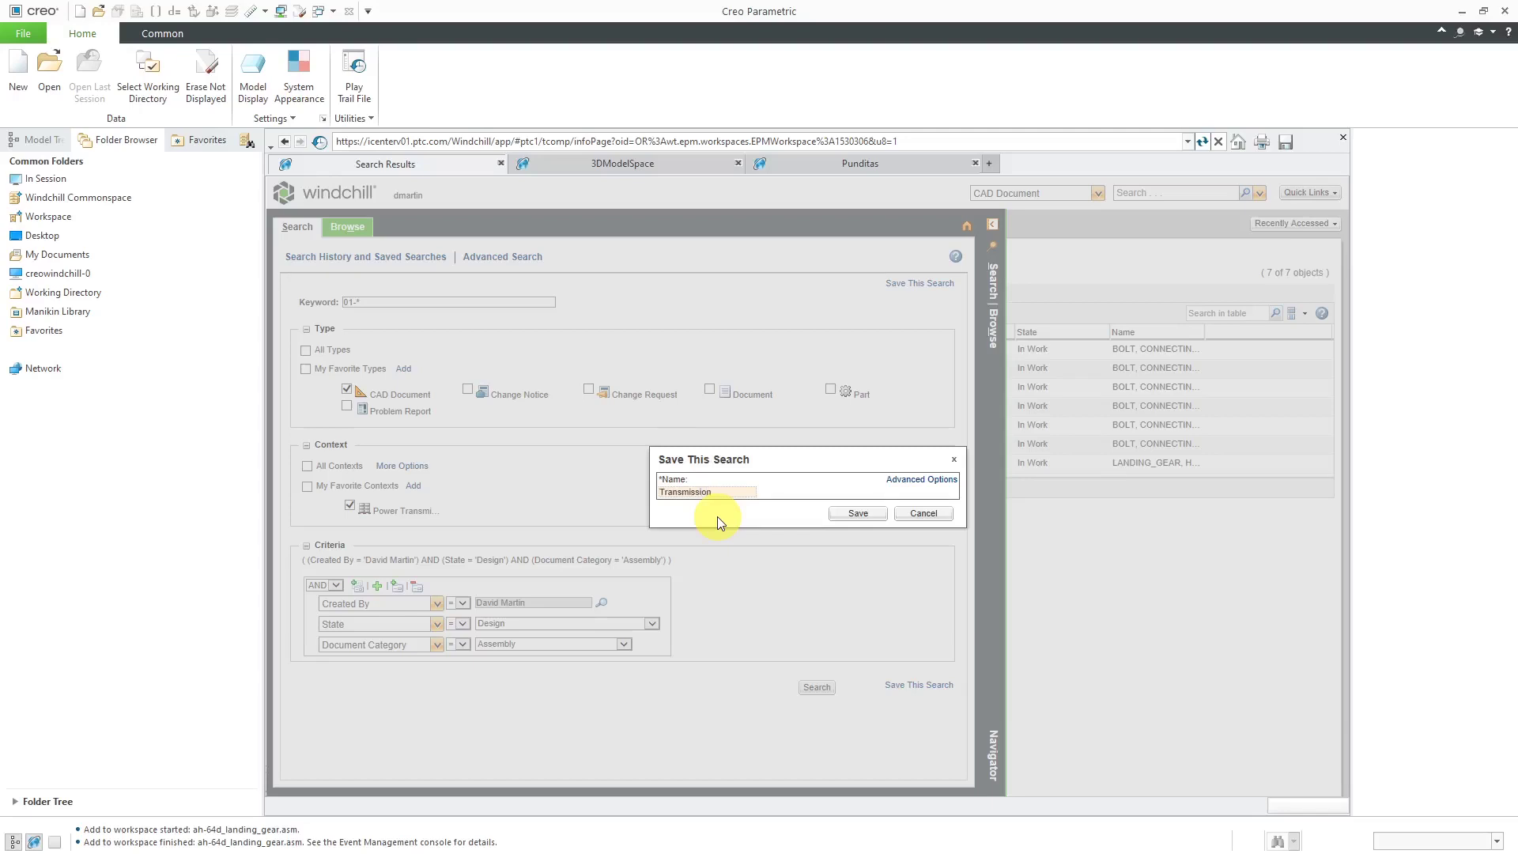
pyautogui.click(857, 514)
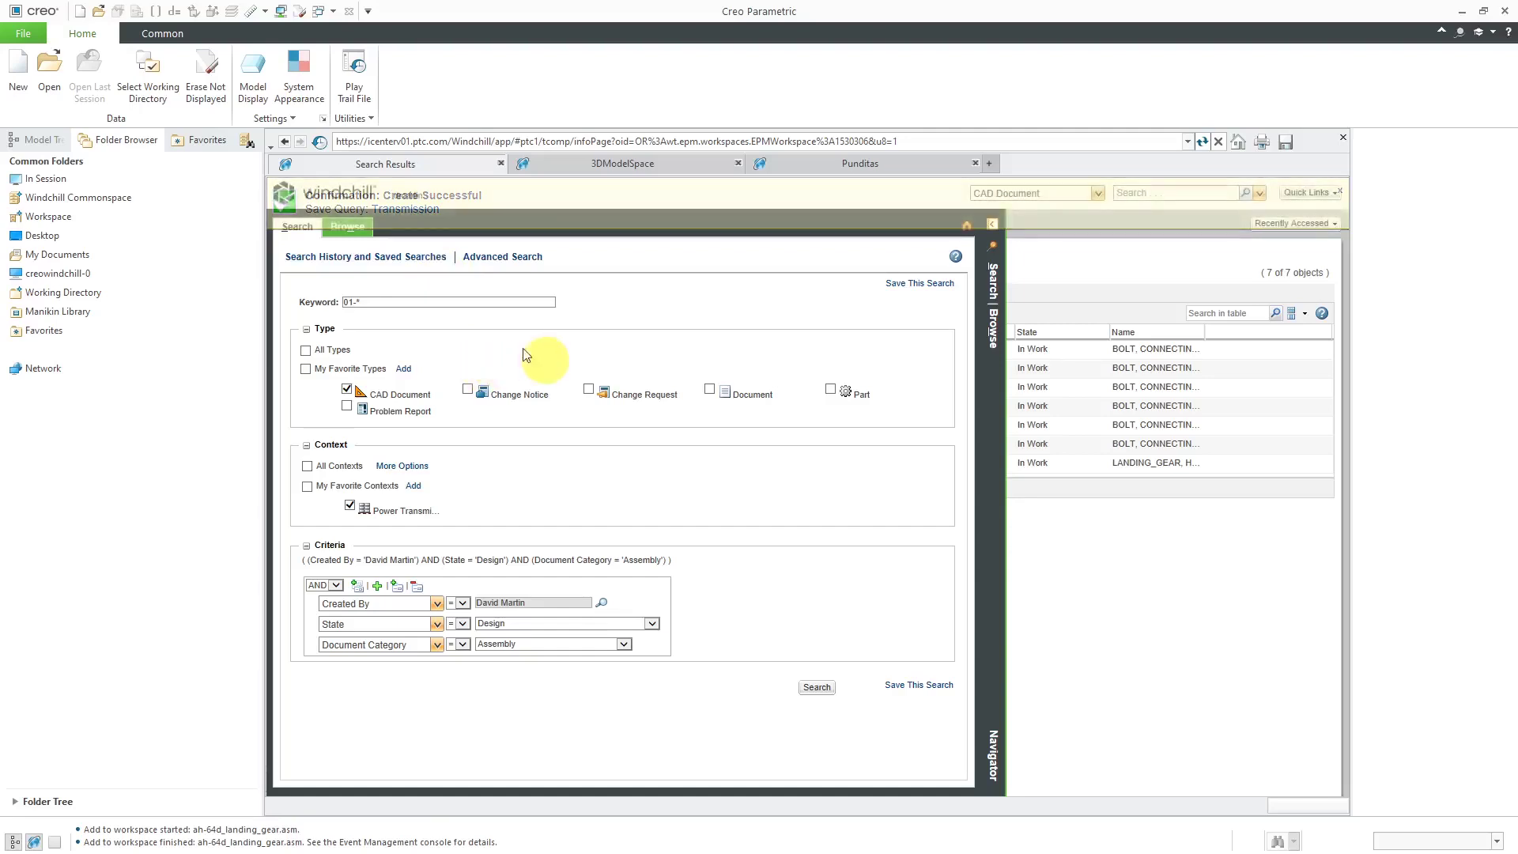
pyautogui.click(409, 258)
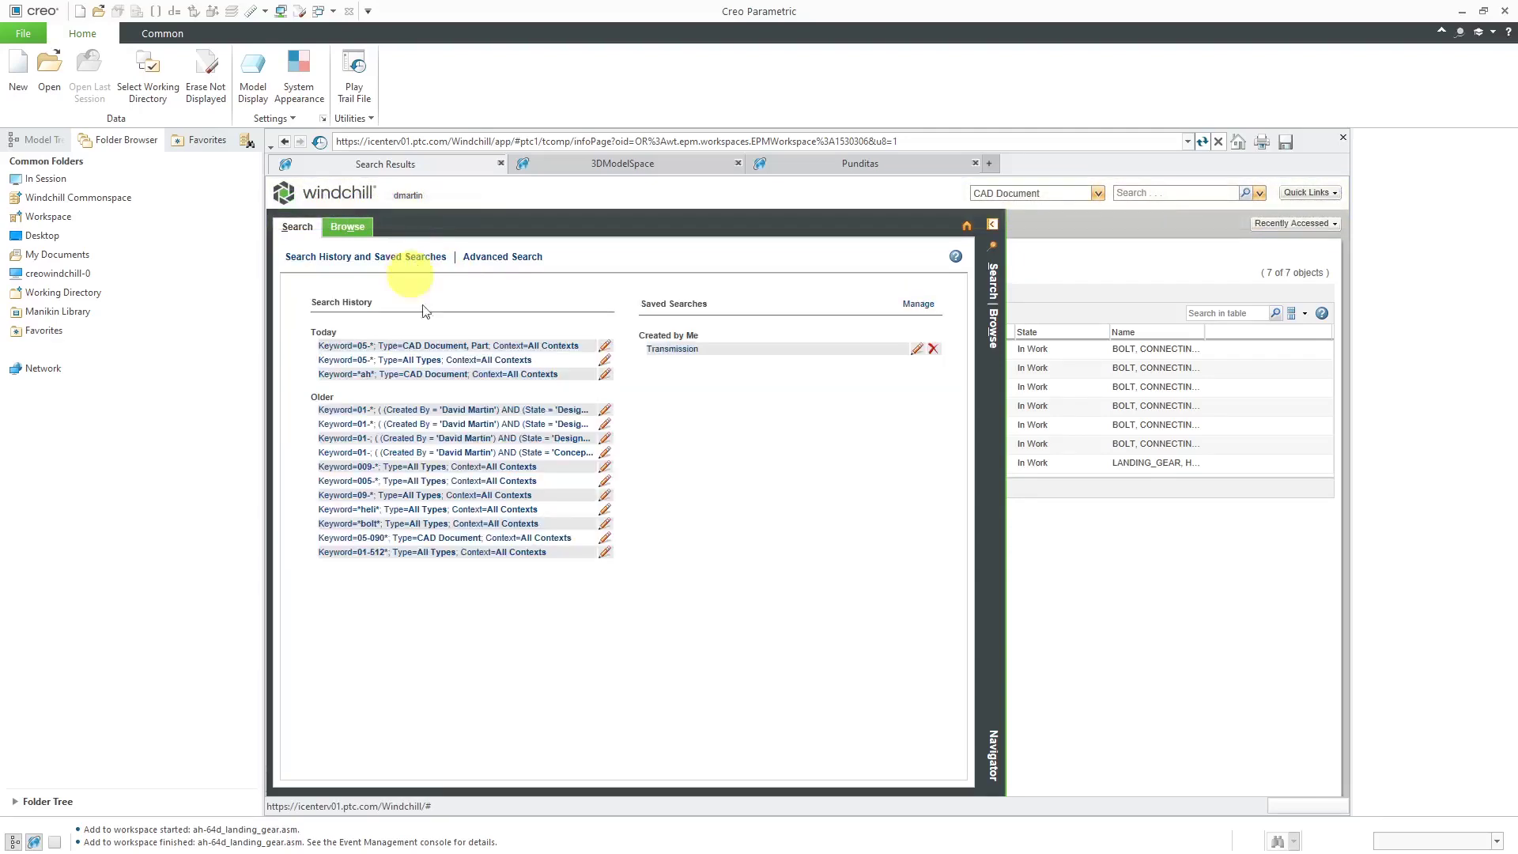
pyautogui.click(681, 353)
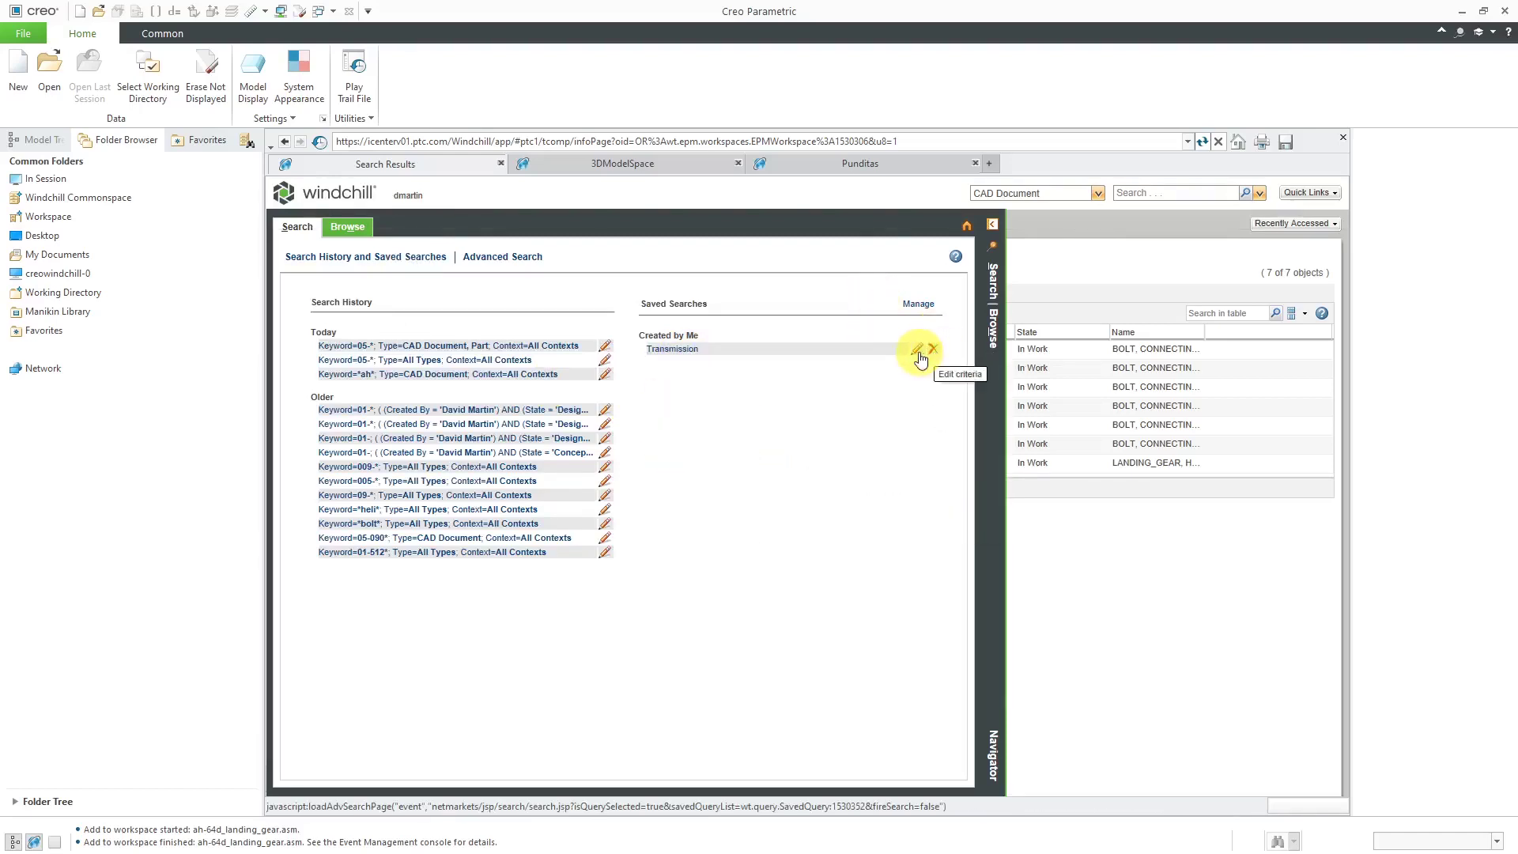
pyautogui.click(678, 350)
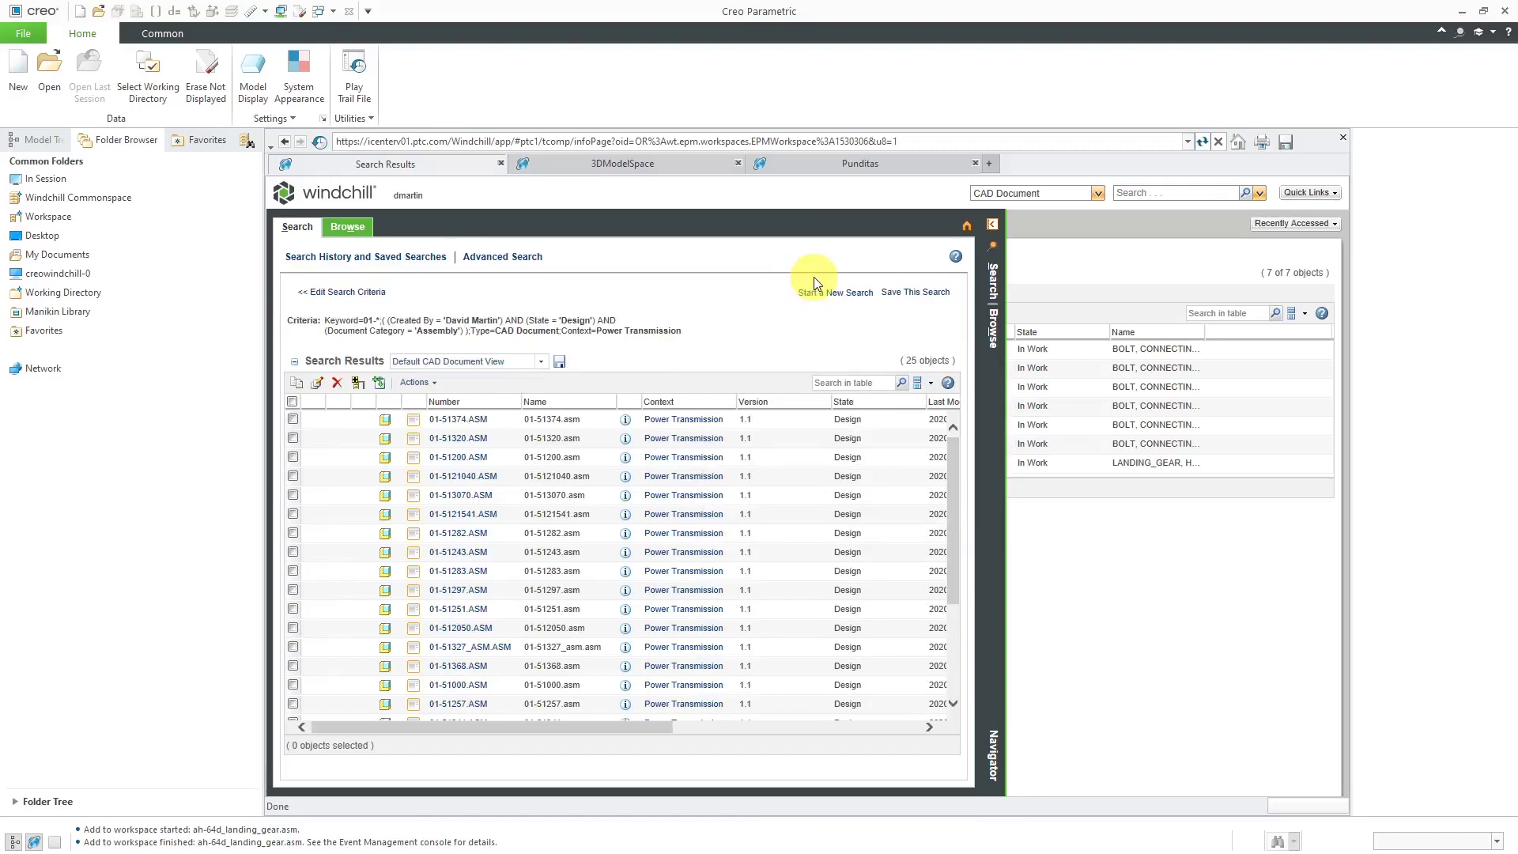
# - Sort results by Number and add 01-51200.ASM with Required dependents to the workspace
pyautogui.click(477, 401)
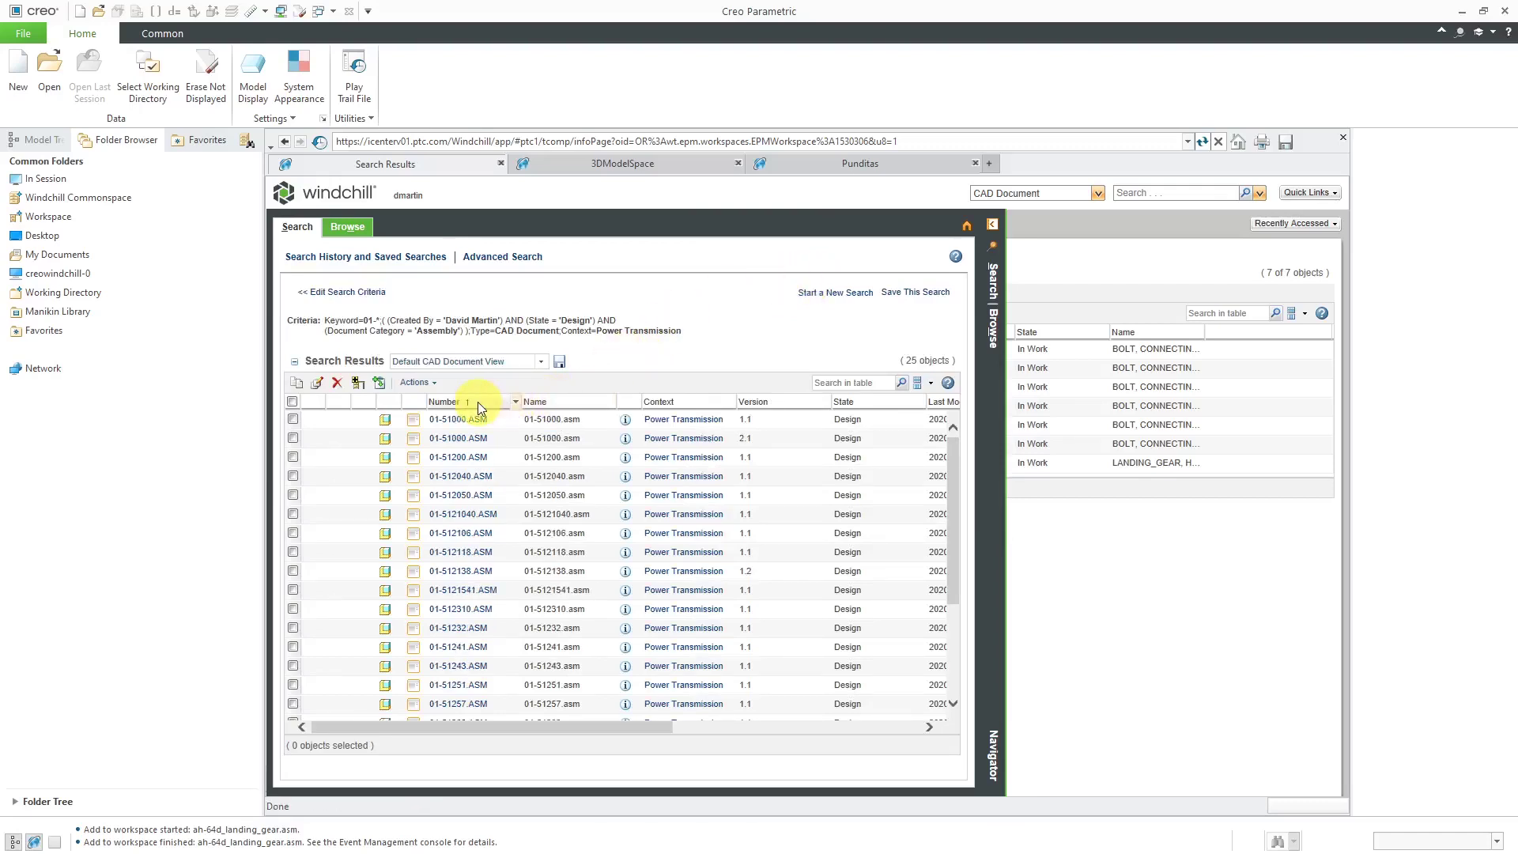
pyautogui.rightClick(474, 464)
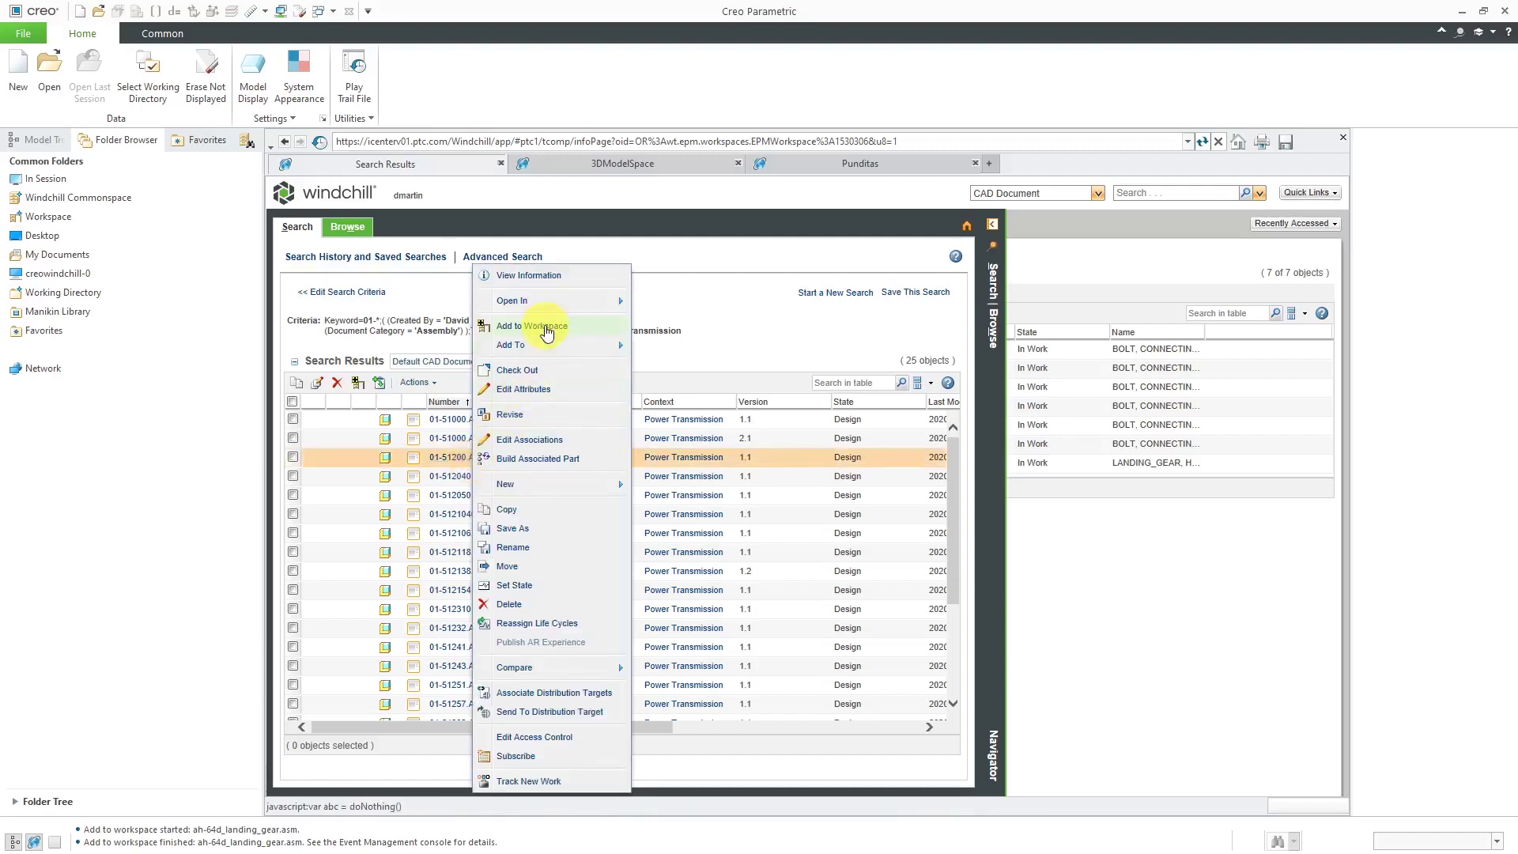
pyautogui.click(547, 327)
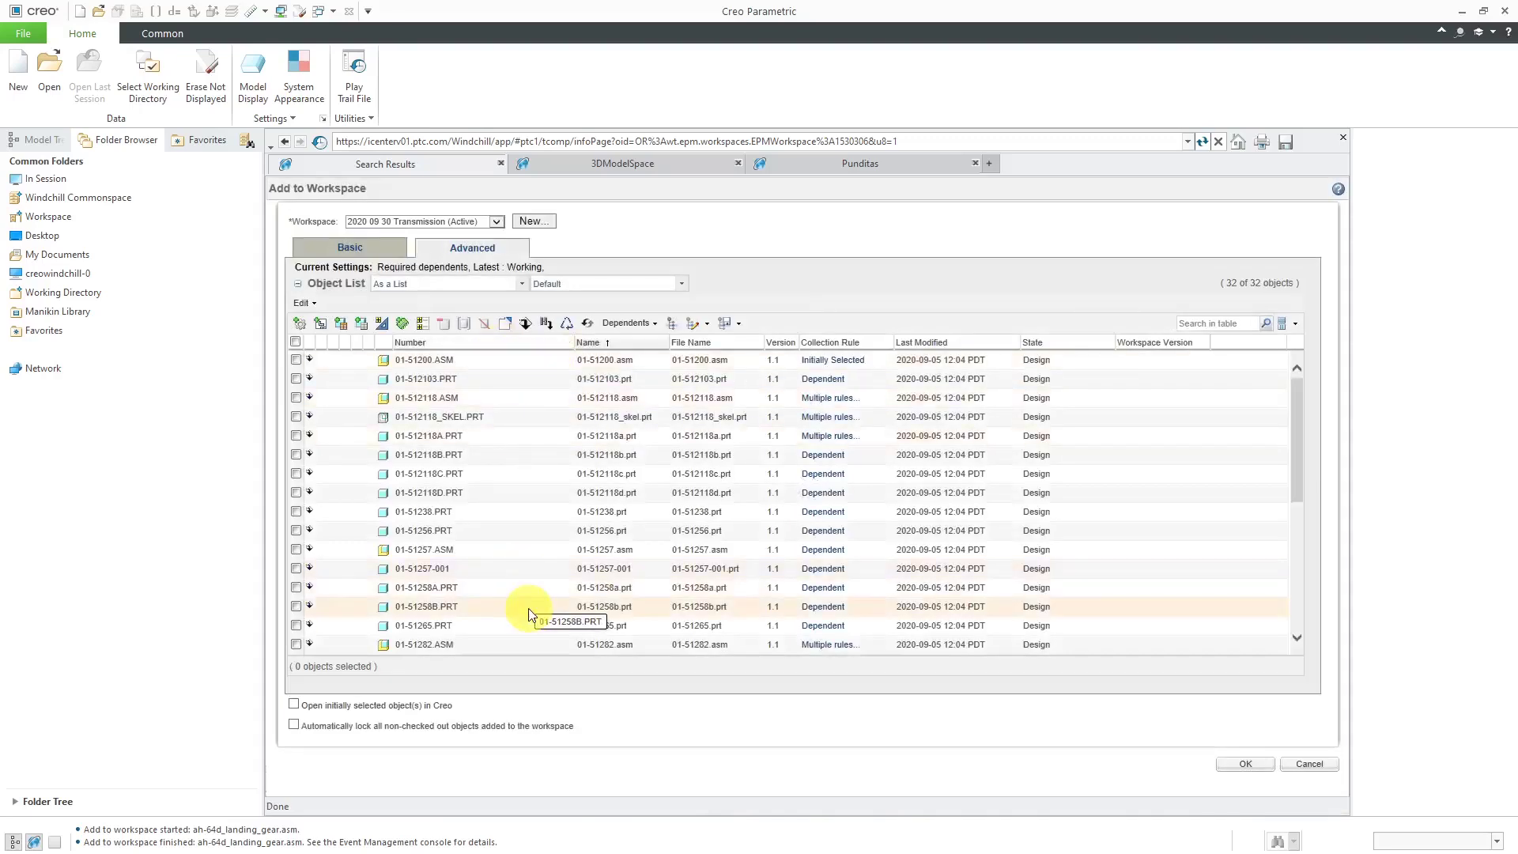
pyautogui.click(626, 325)
pyautogui.click(627, 329)
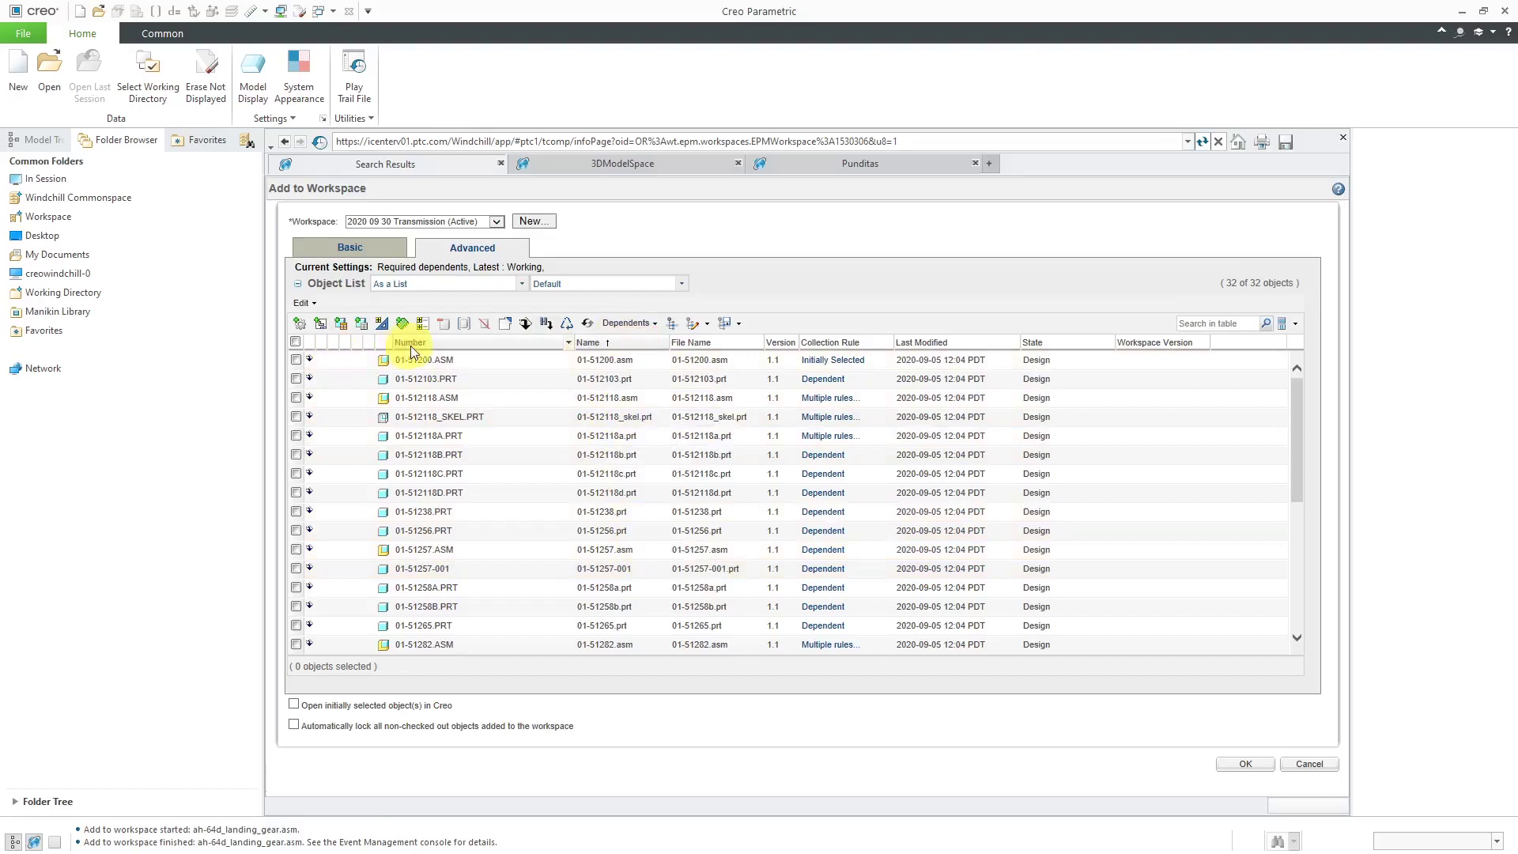
pyautogui.click(1243, 765)
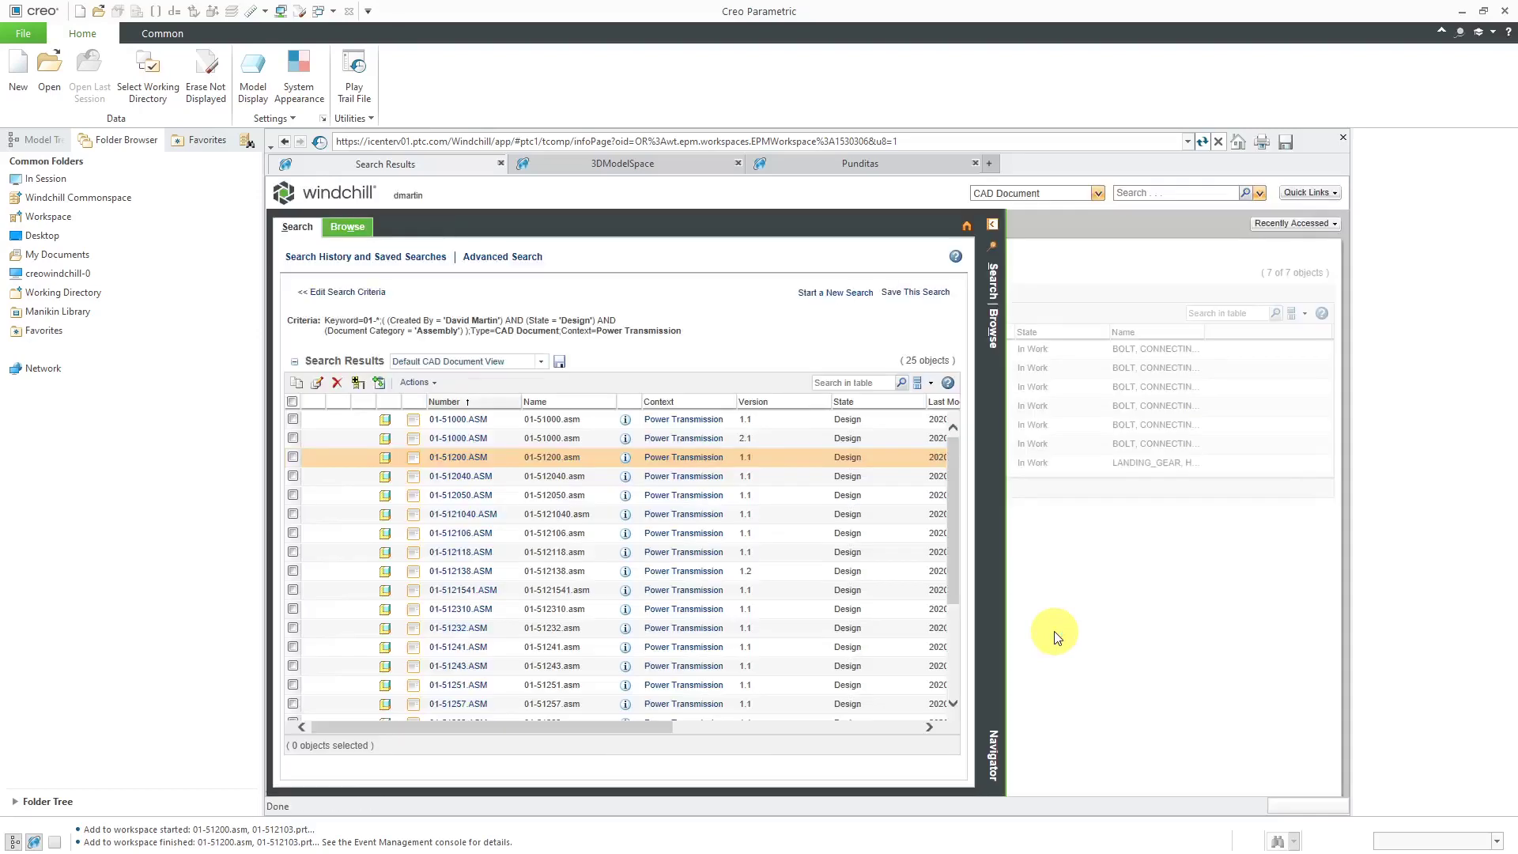
# - Collapse the Search panel, close the embedded browser, and show Favorites with Online Resources
pyautogui.click(993, 230)
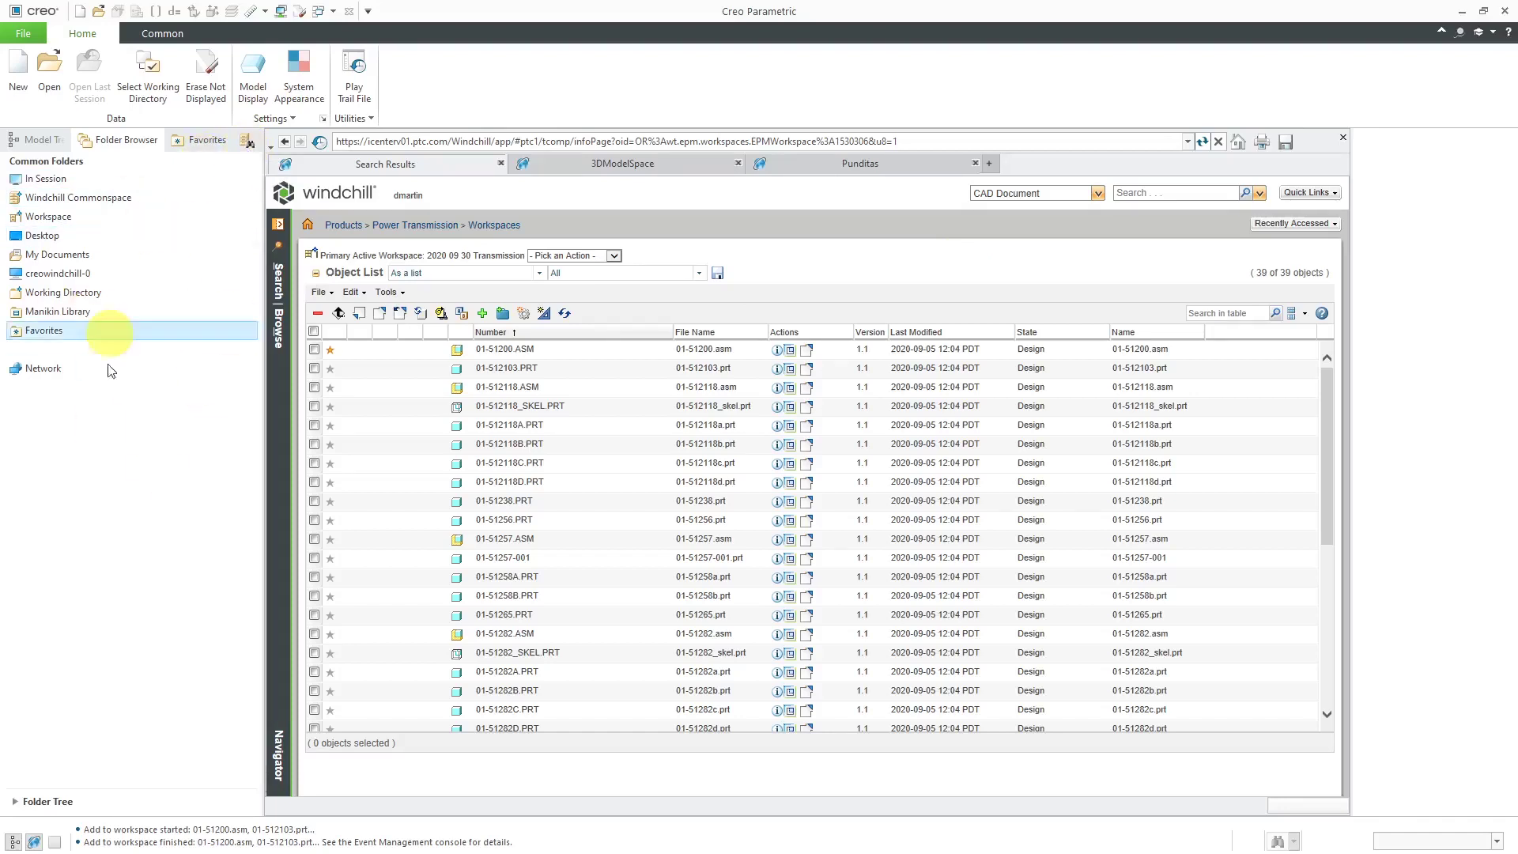
pyautogui.click(1344, 140)
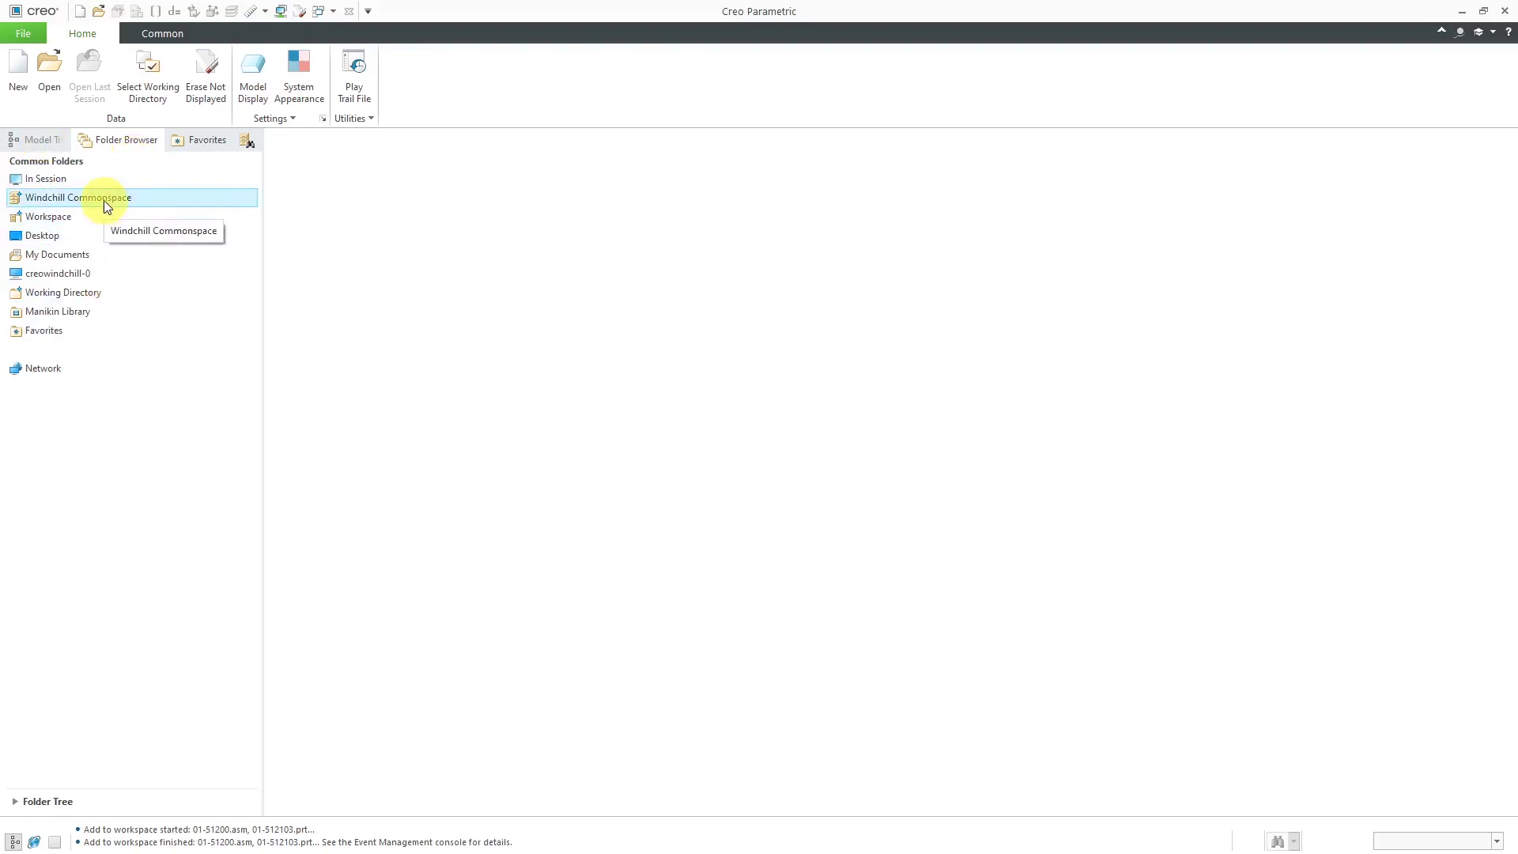
pyautogui.click(208, 151)
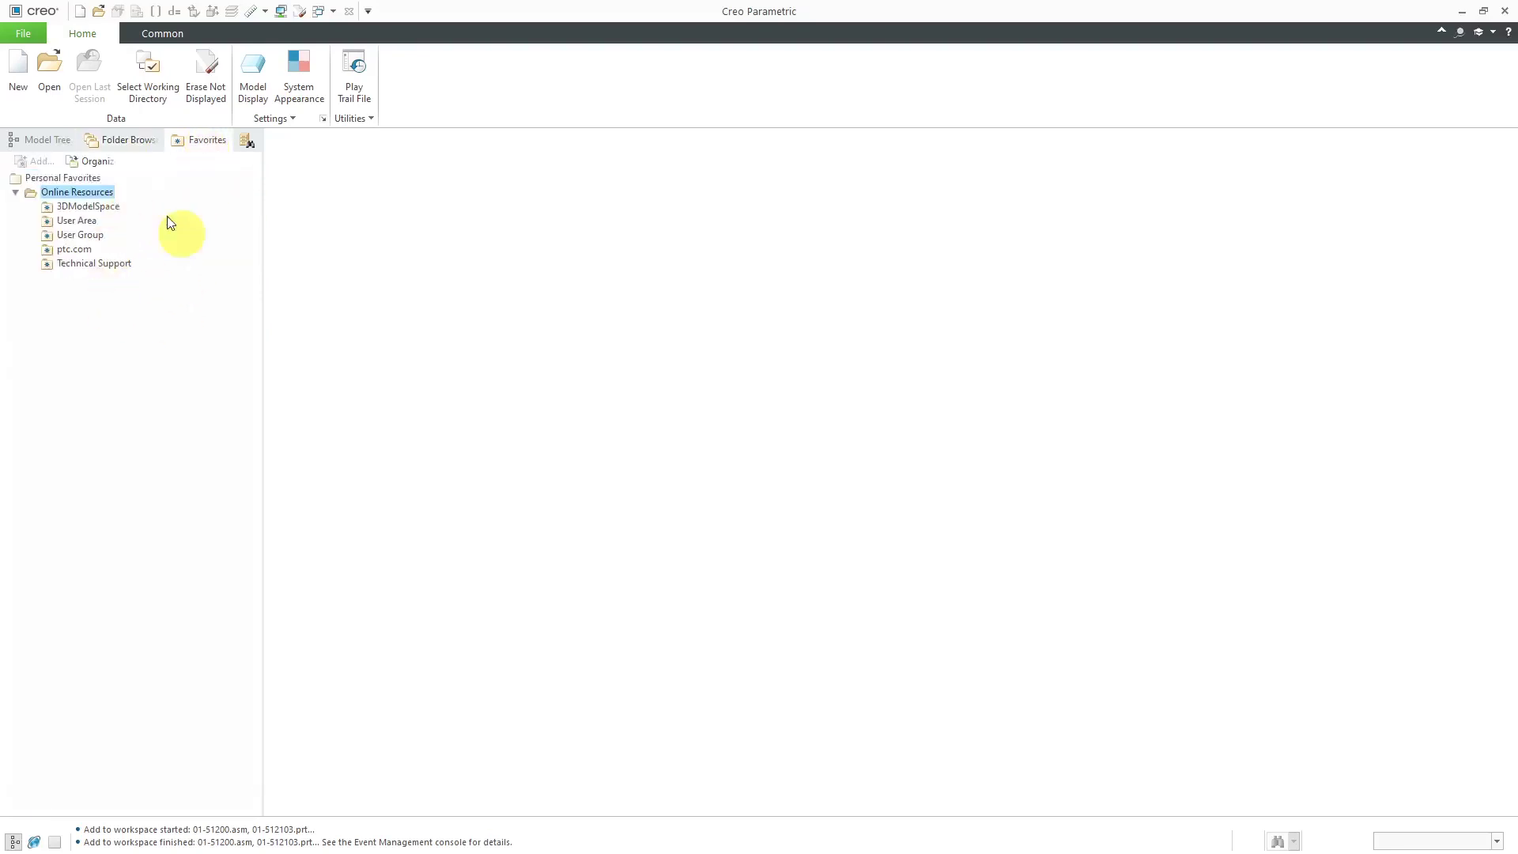
# - Set the navigator search to All Products & Libraries, File Name 05-*, updated in past two weeks
pyautogui.click(247, 142)
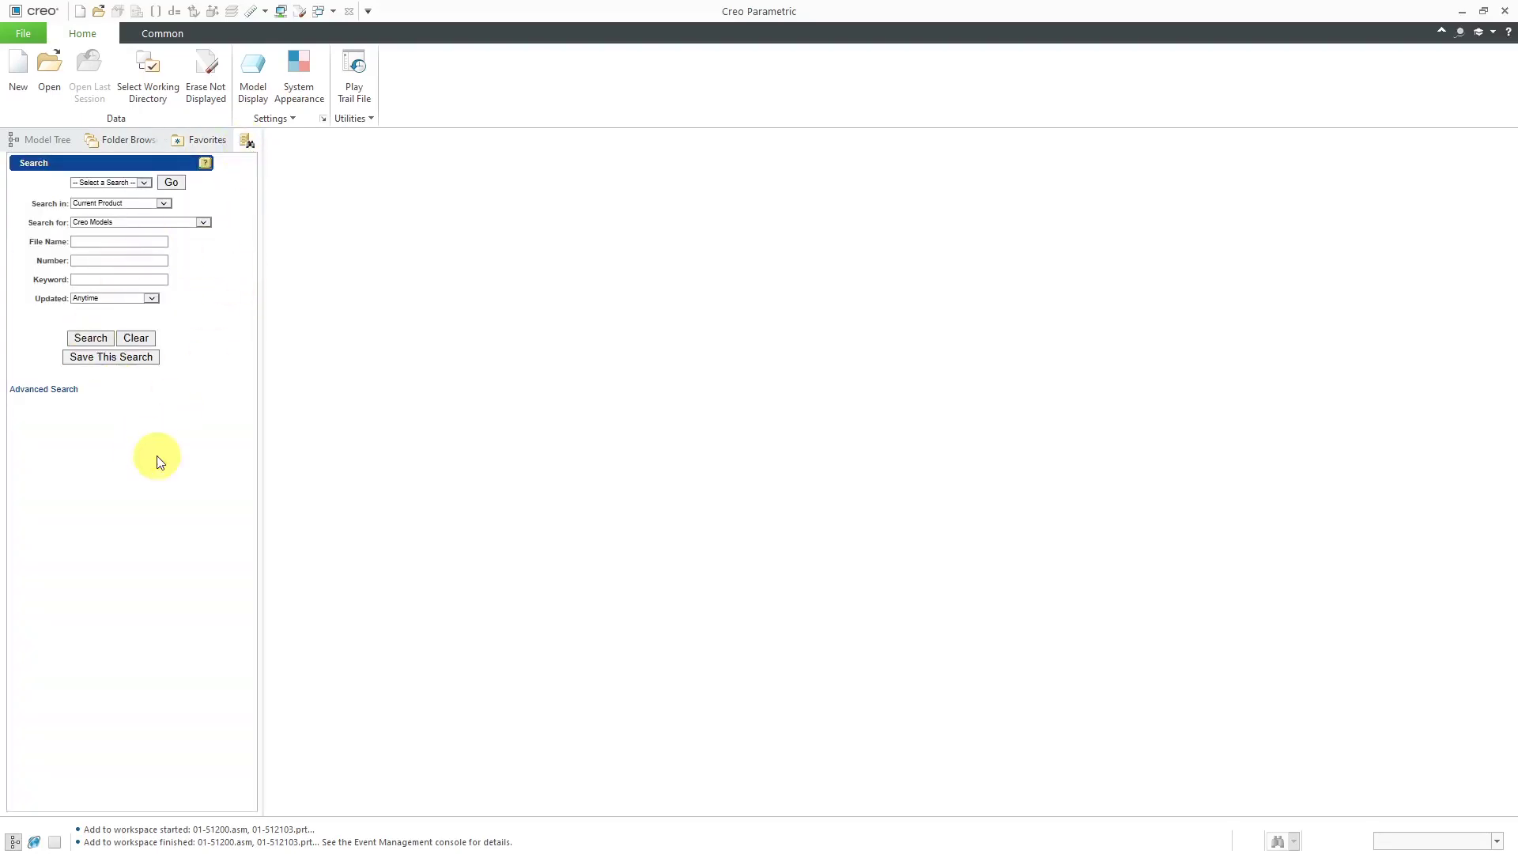
pyautogui.click(144, 183)
pyautogui.click(147, 185)
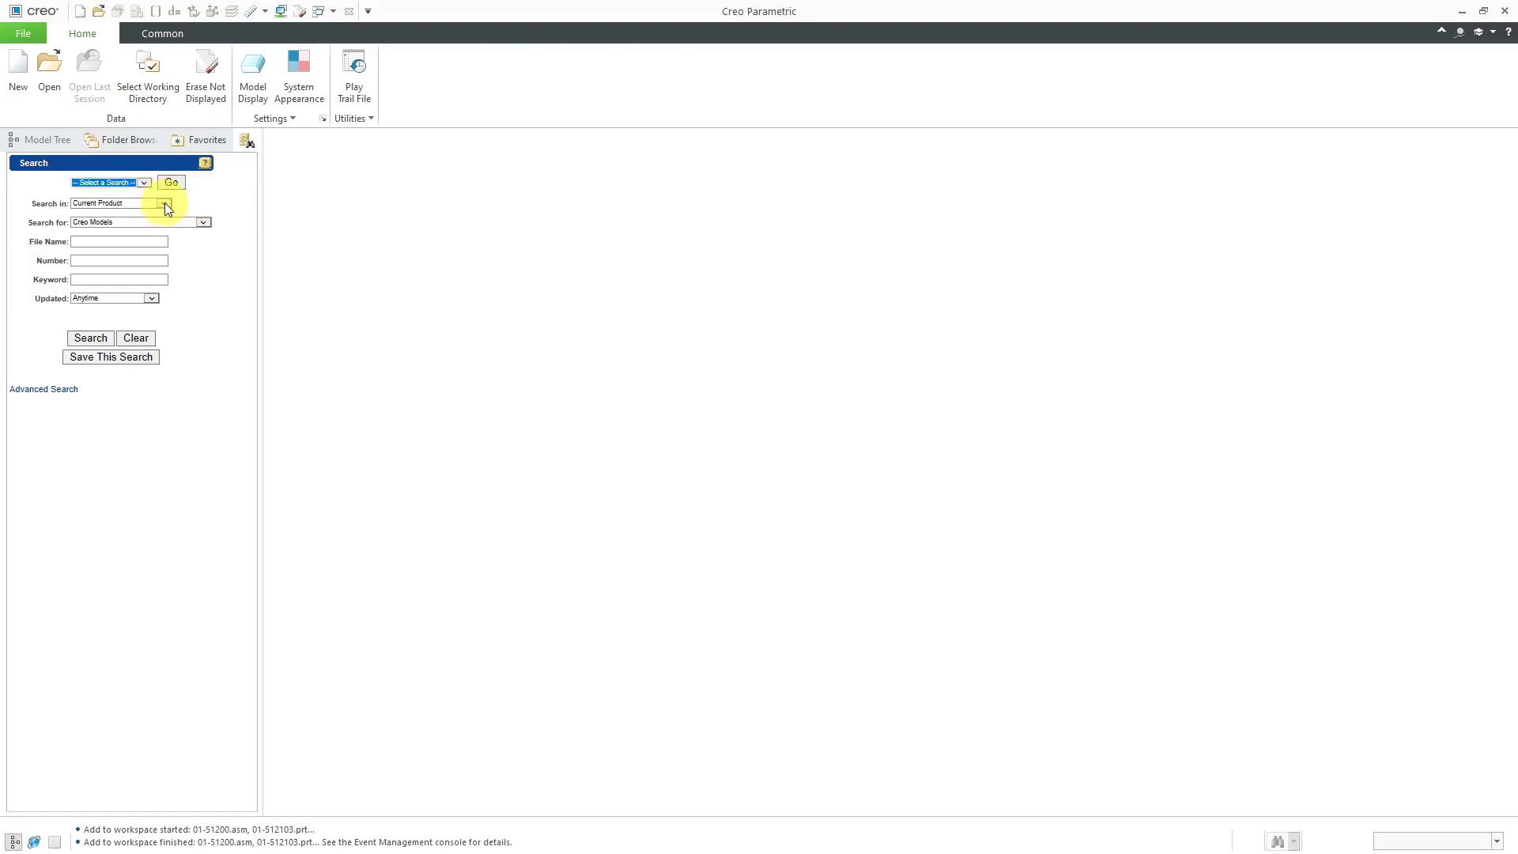
pyautogui.click(165, 204)
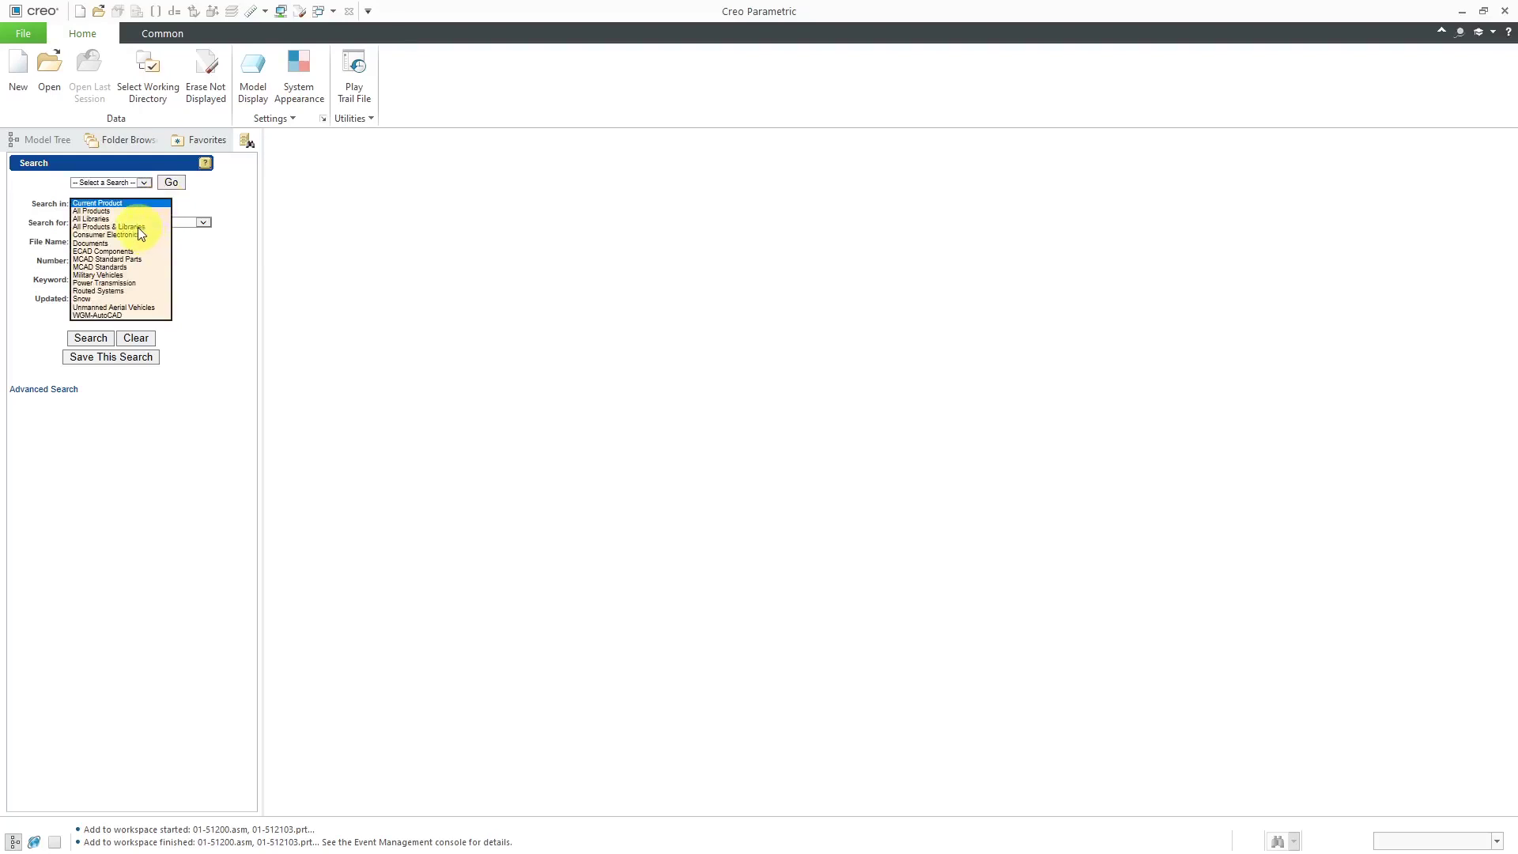
pyautogui.click(139, 228)
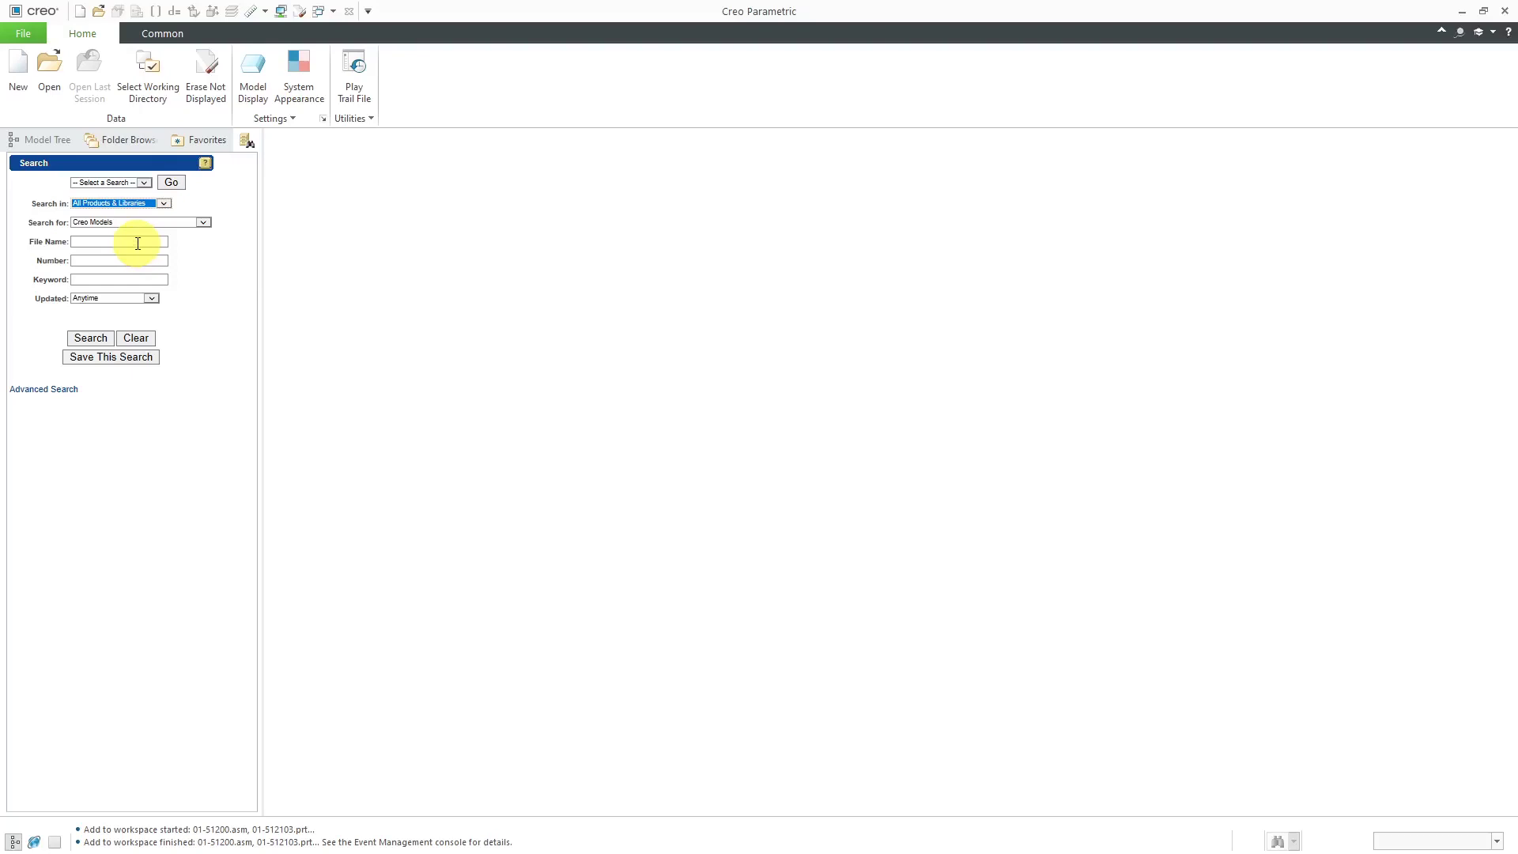
pyautogui.click(138, 243)
pyautogui.write('05-*')
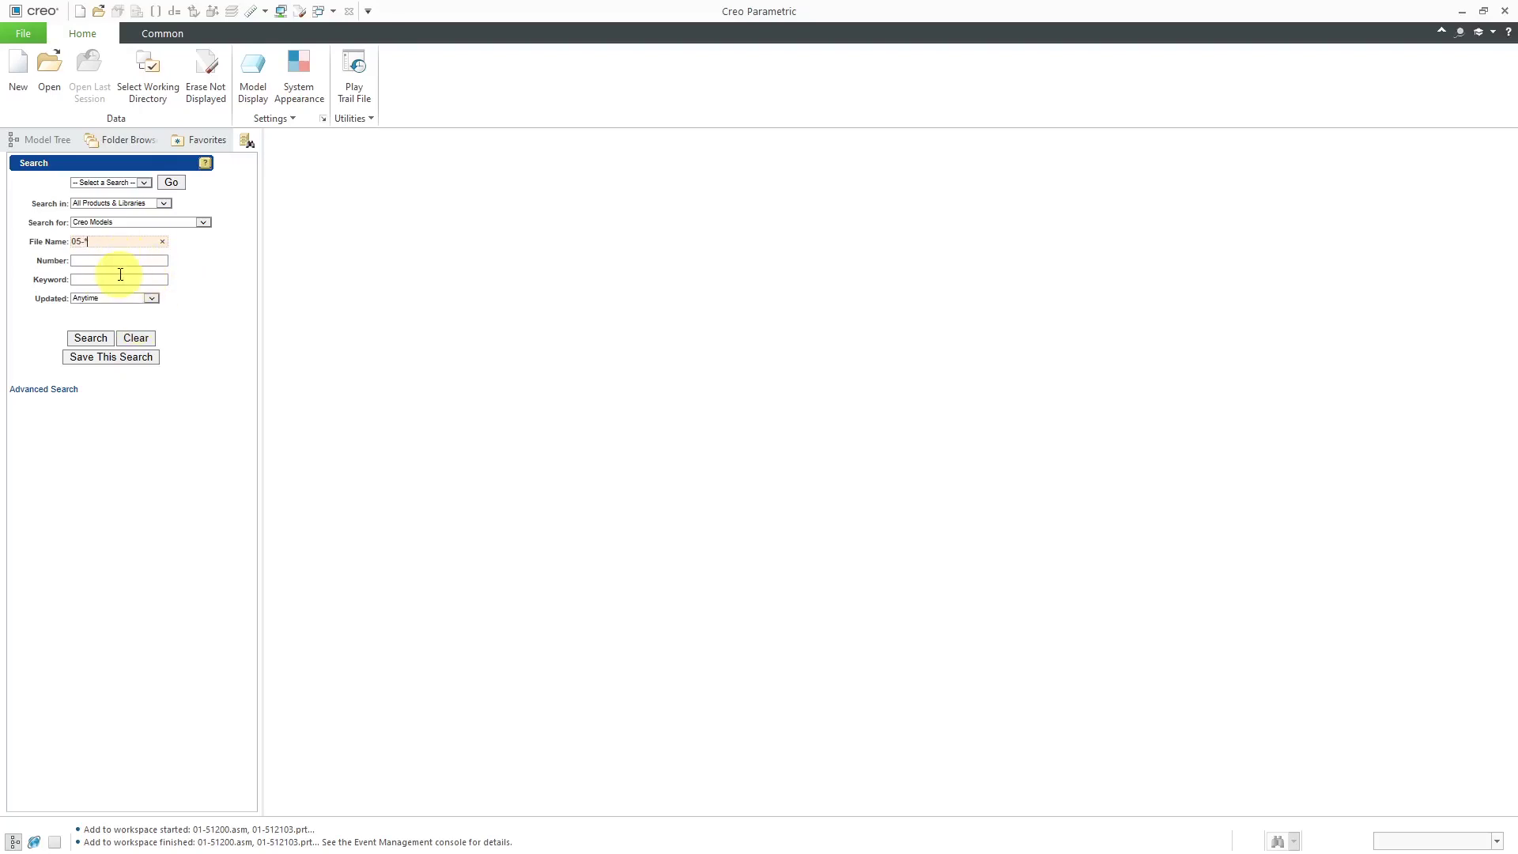
pyautogui.click(152, 298)
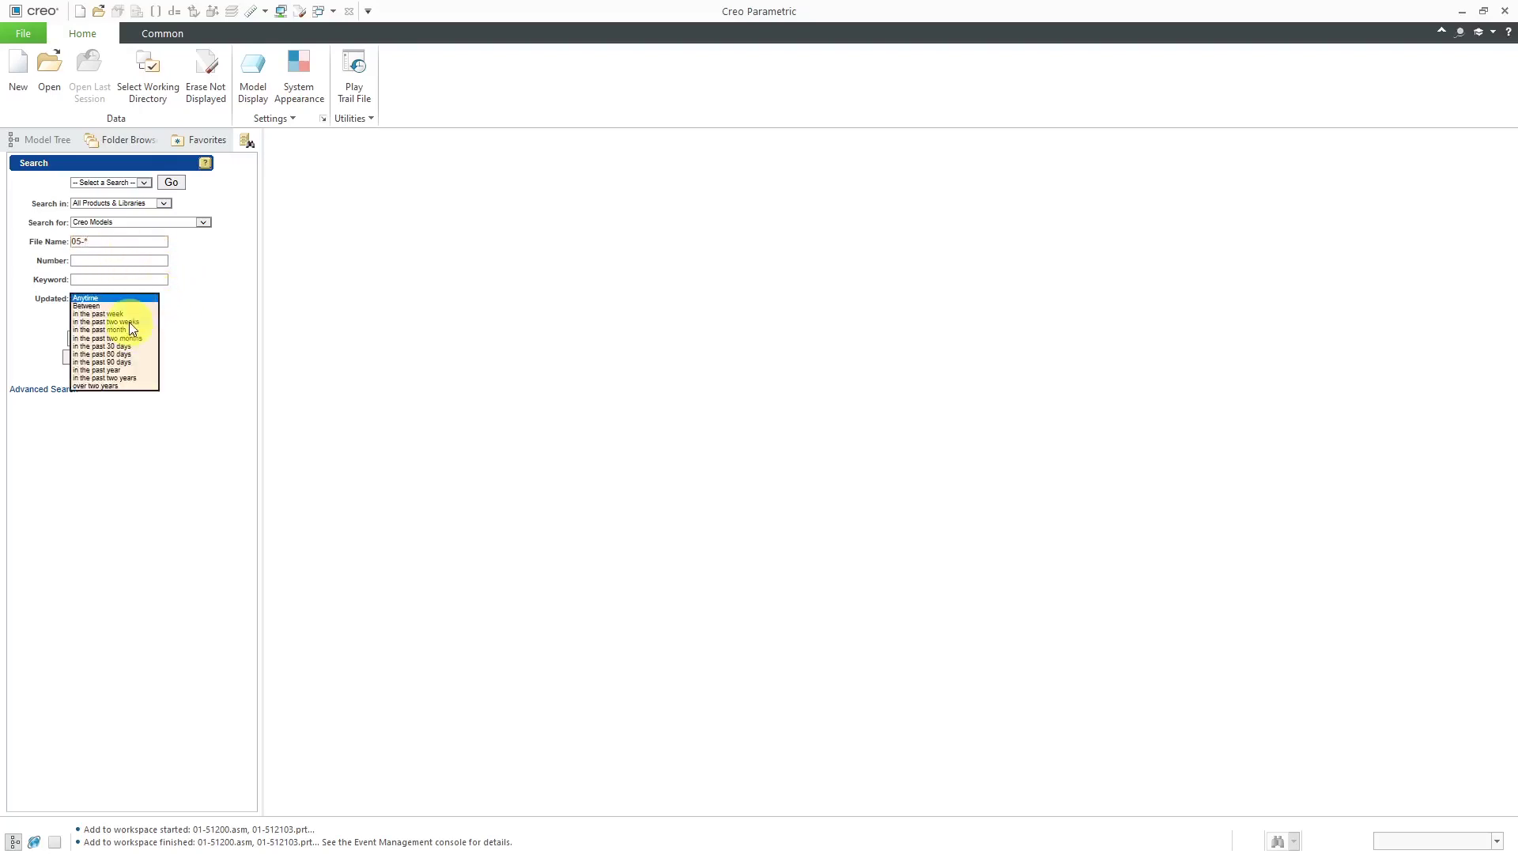
pyautogui.click(130, 321)
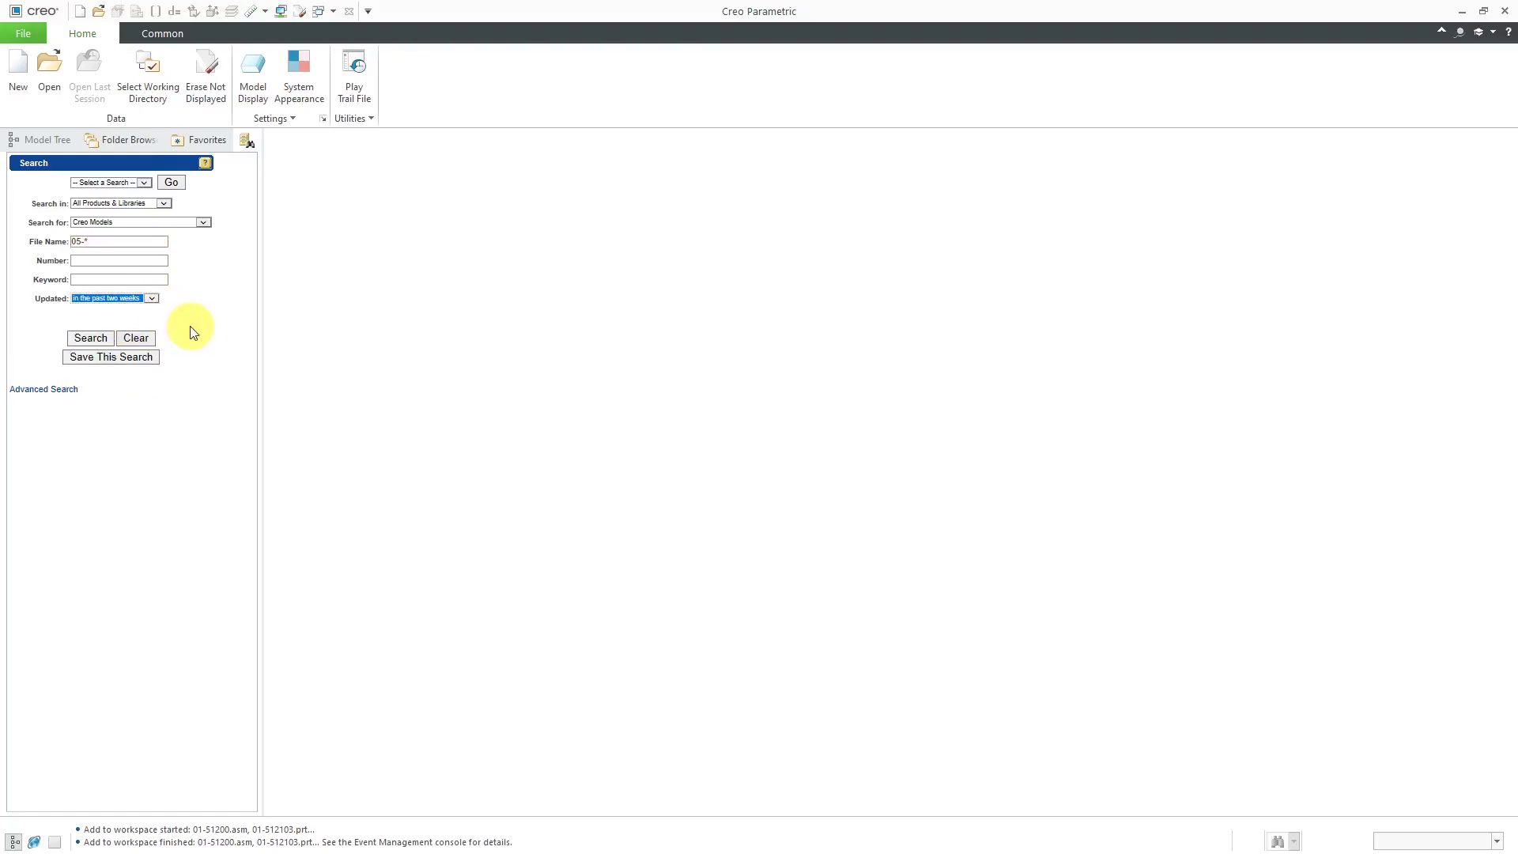
# - Run the 05-* search, open 05-090317_connect_rod_bolt_04.prt's page, and browse its Actions menu
pyautogui.click(88, 340)
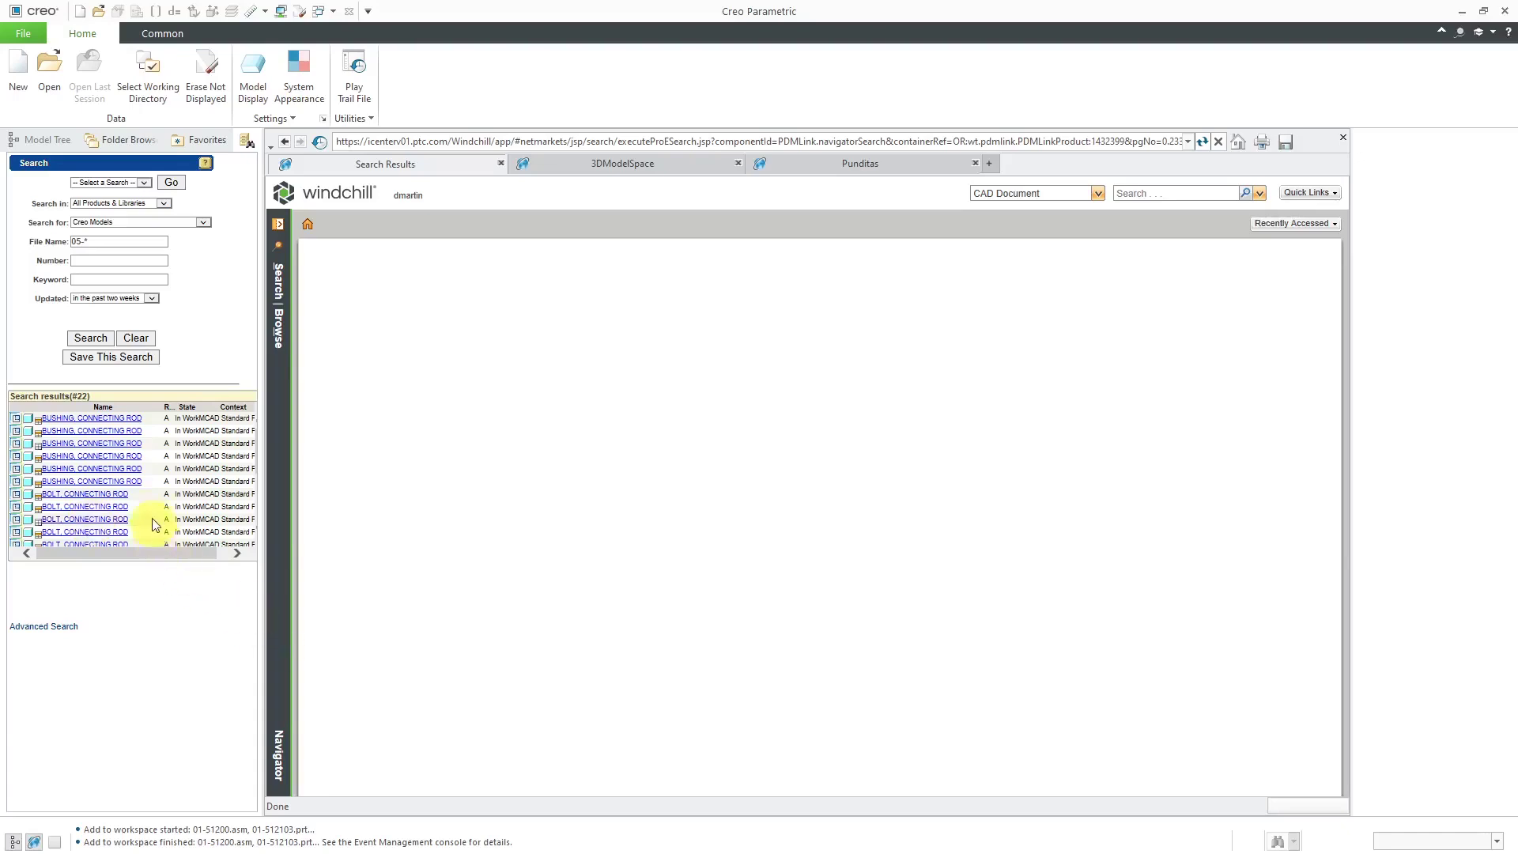
pyautogui.click(101, 495)
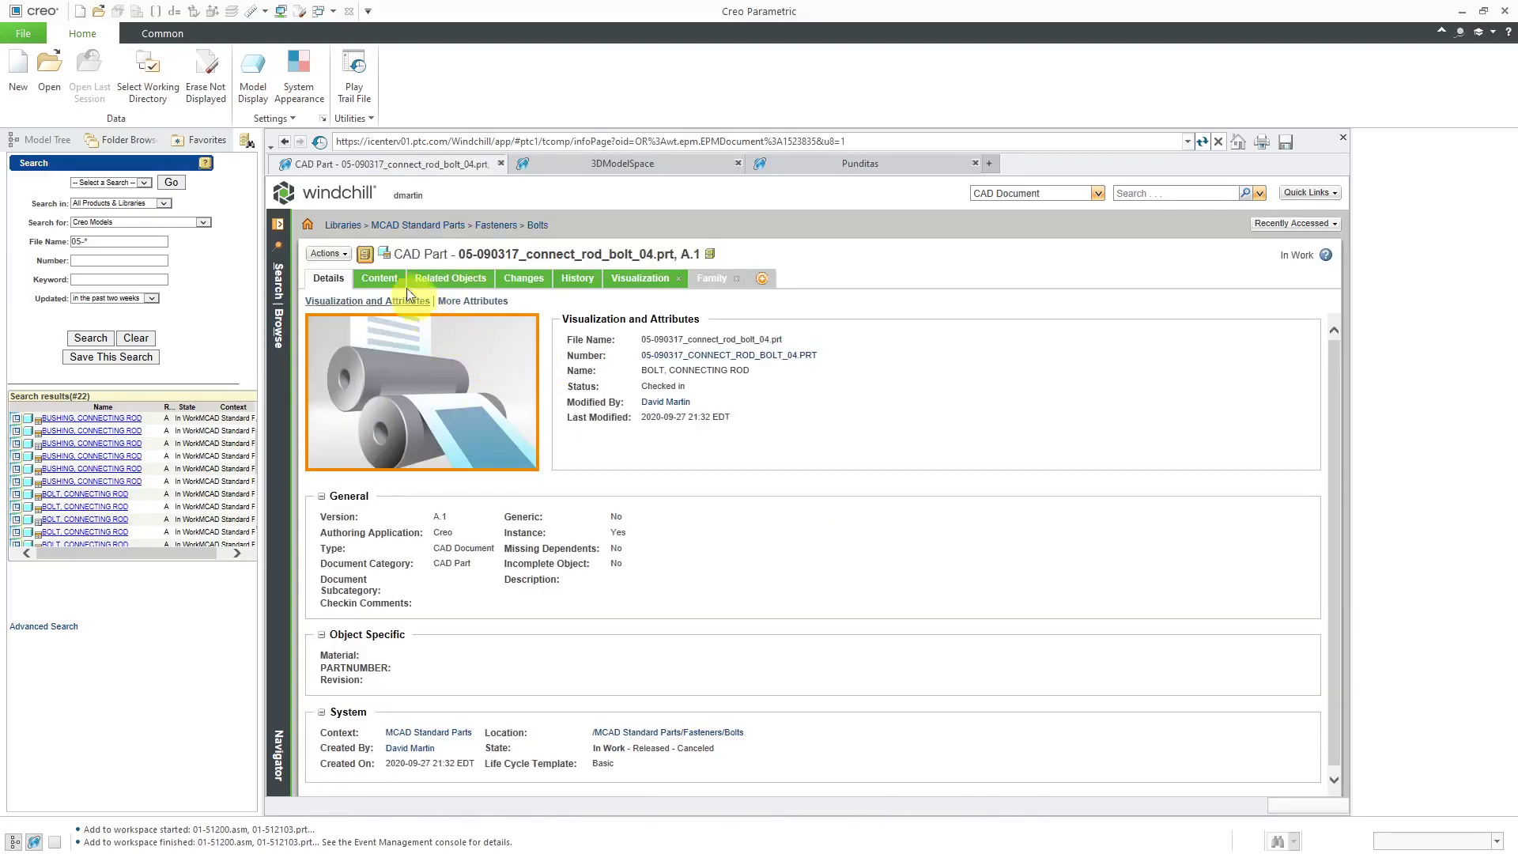
pyautogui.click(340, 257)
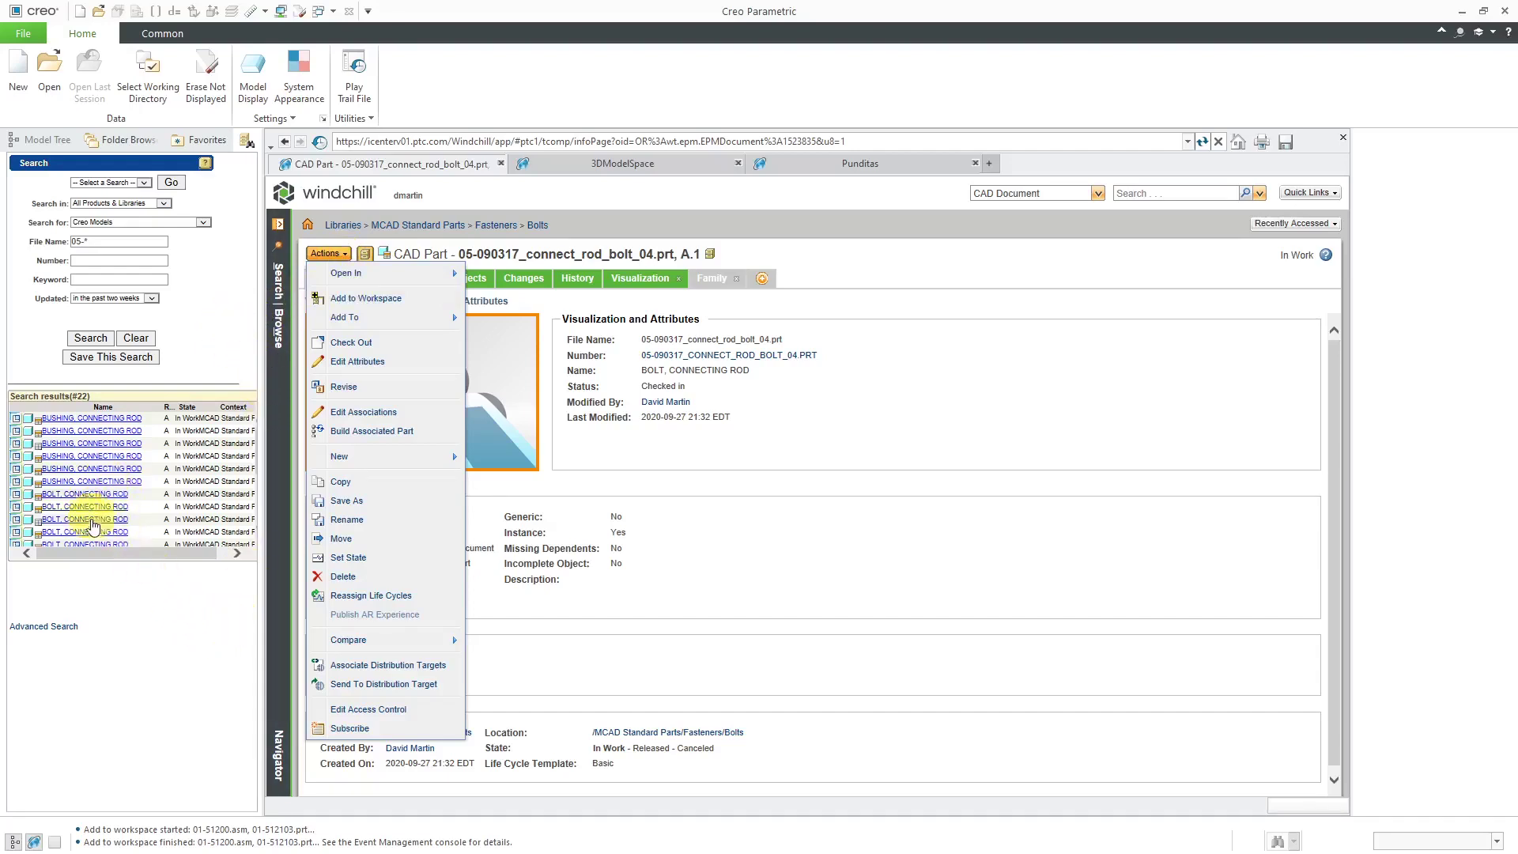
pyautogui.scroll(-2, 112, 472)
pyautogui.scroll(-2, 111, 472)
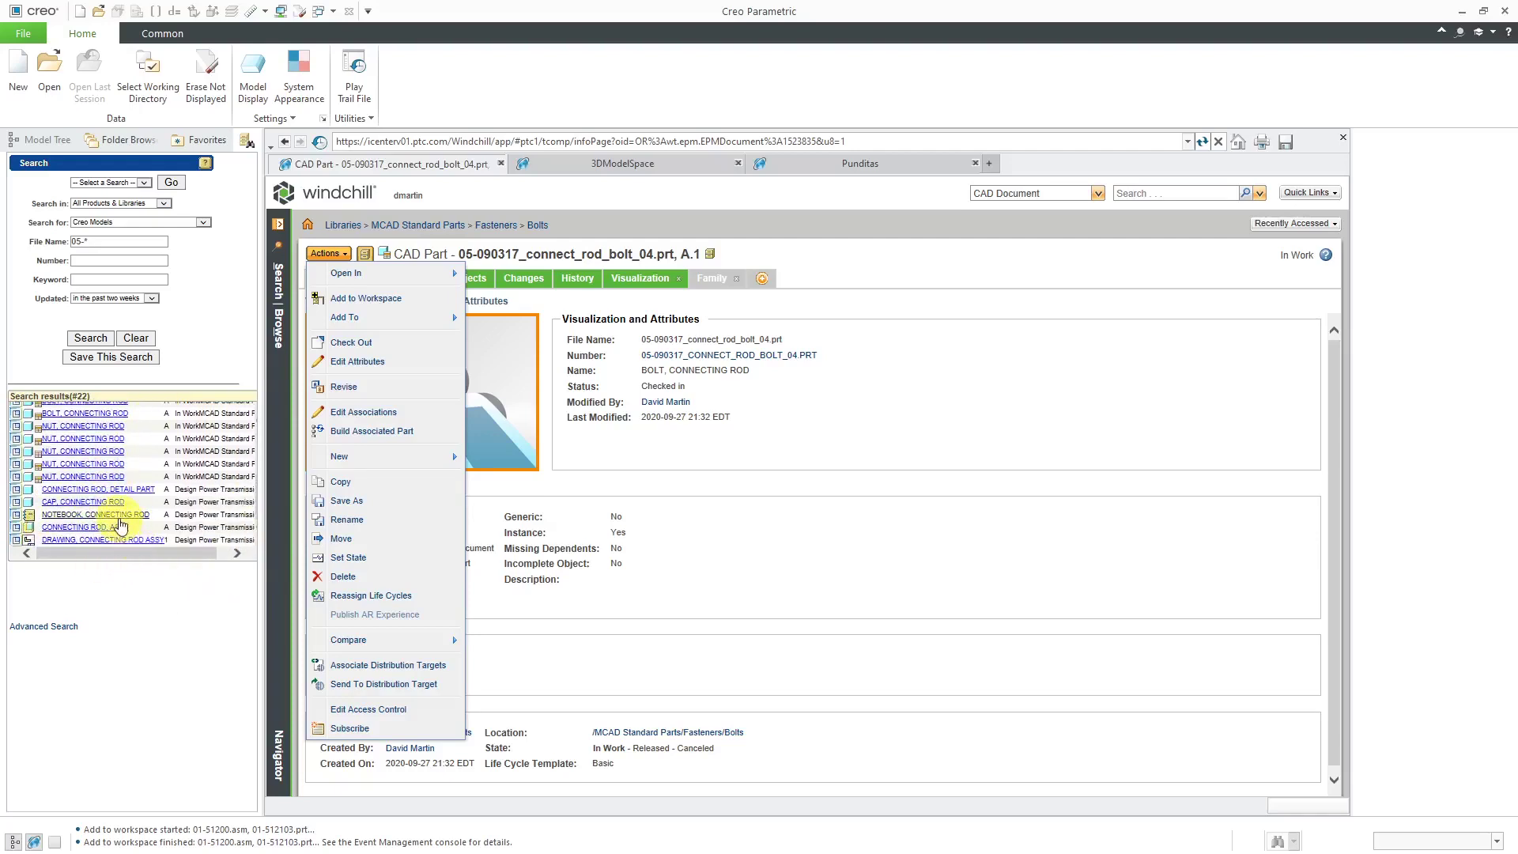
pyautogui.rightClick(119, 519)
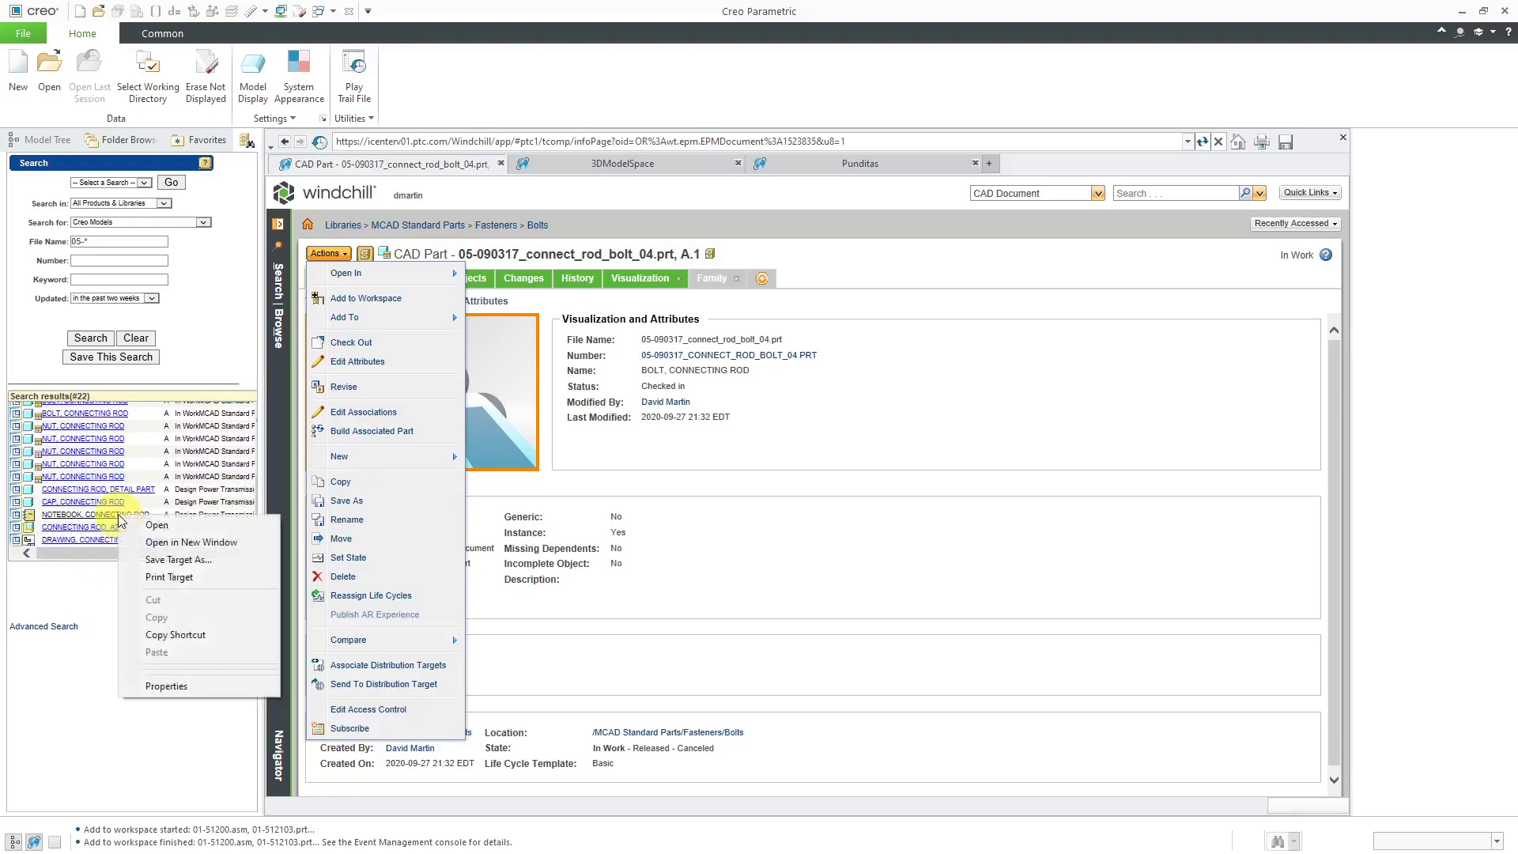
pyautogui.click(87, 586)
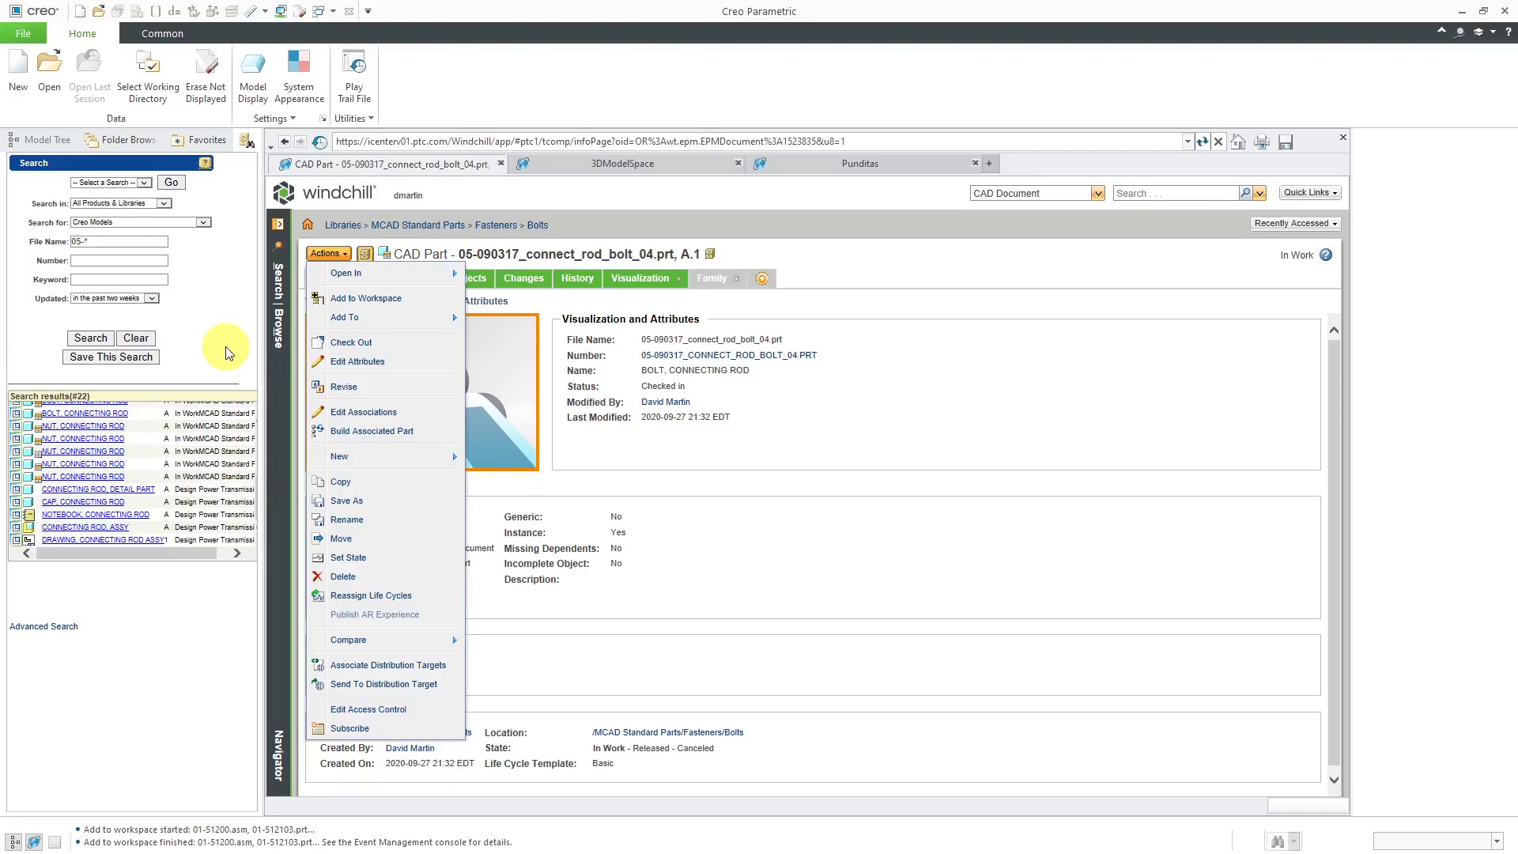
pyautogui.click(1137, 211)
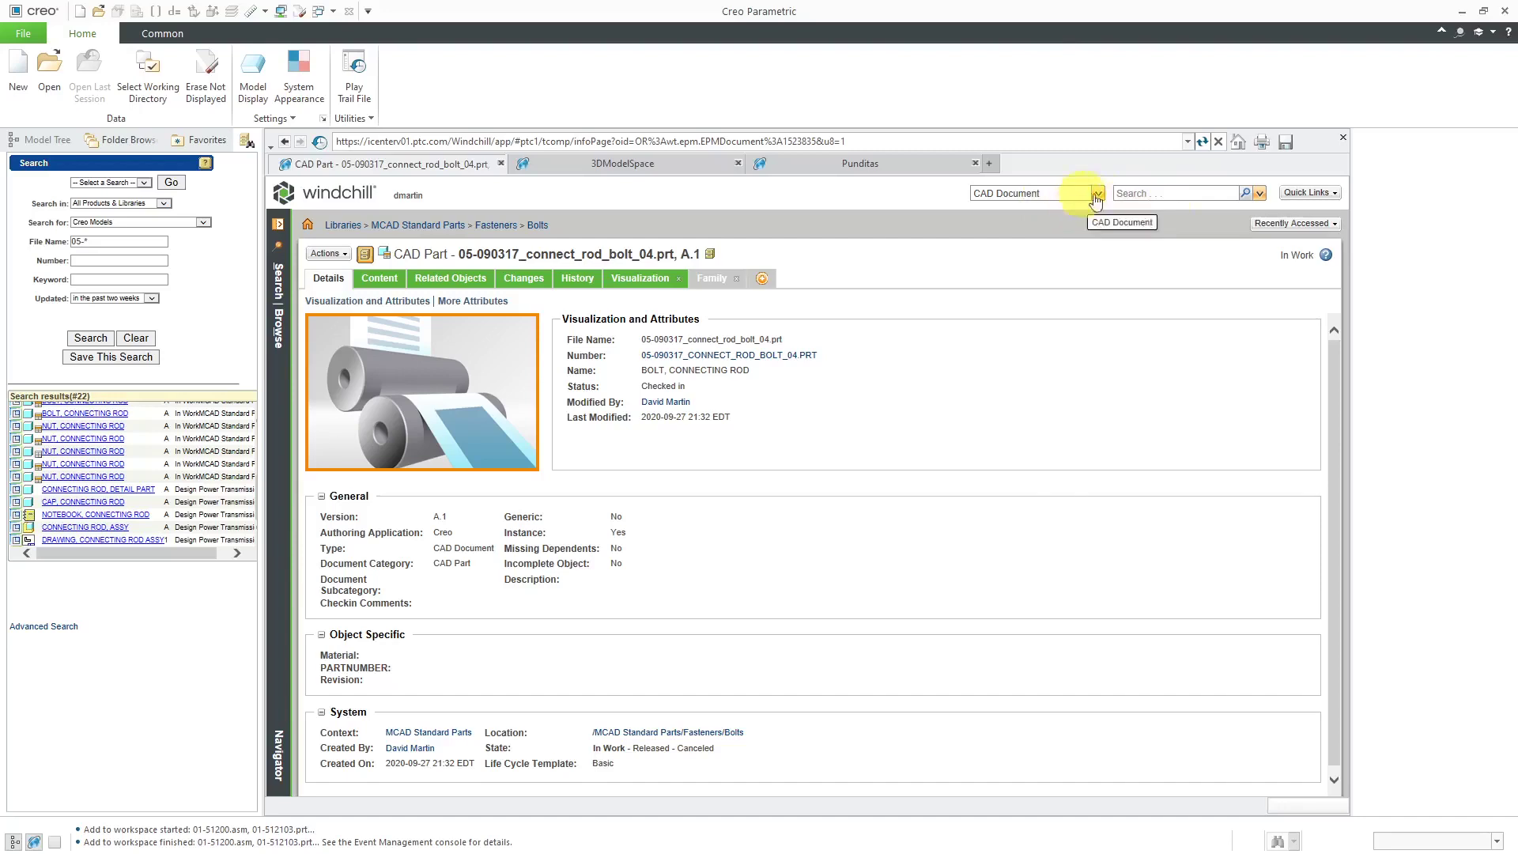
# - From the header search dropdown, open Advanced Search and show Search History and Saved Searches
pyautogui.click(1259, 193)
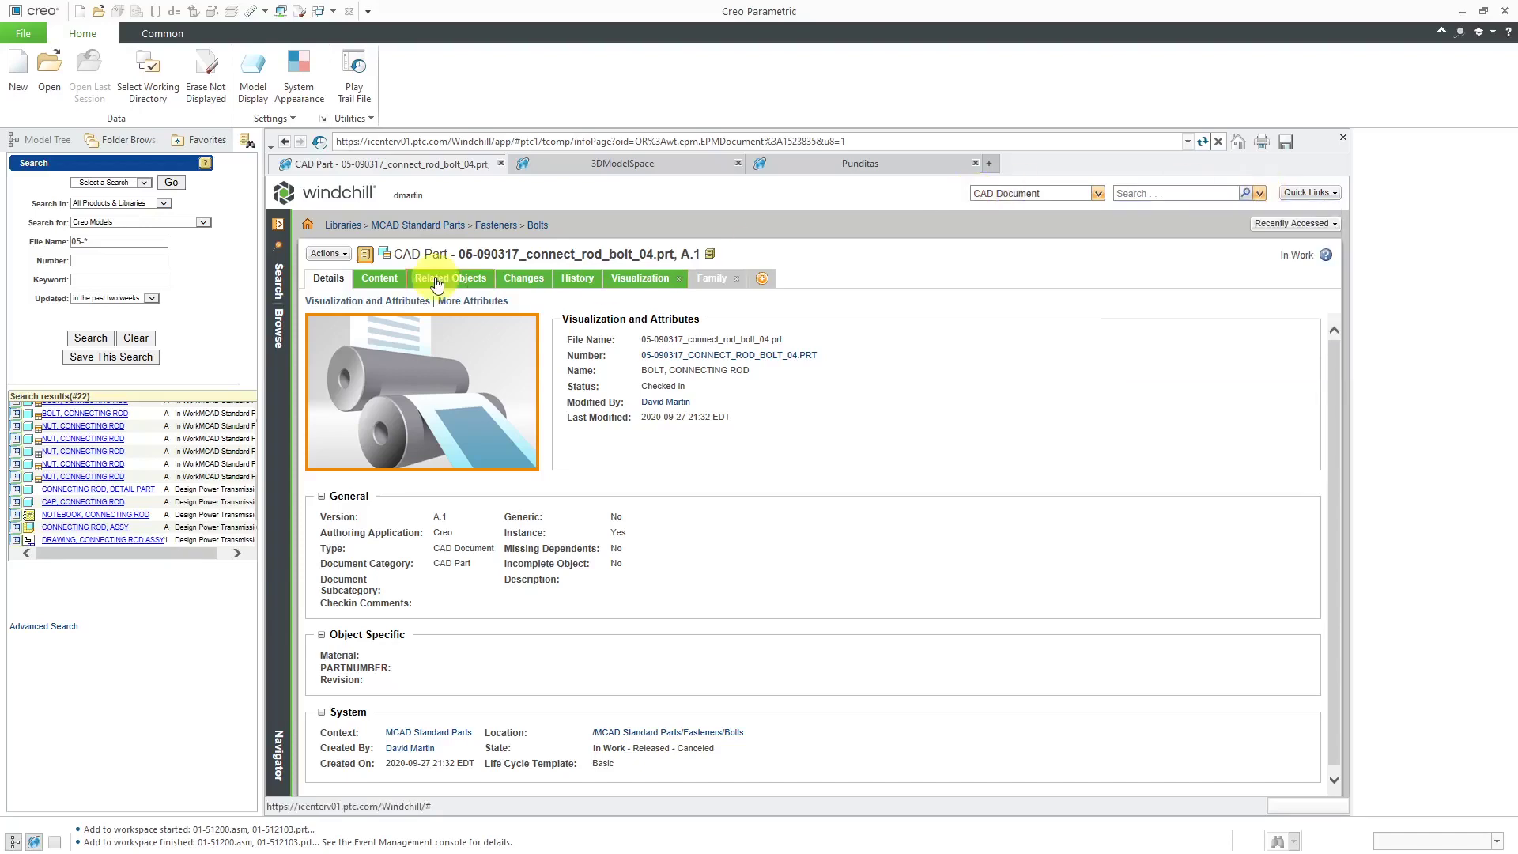
pyautogui.click(276, 287)
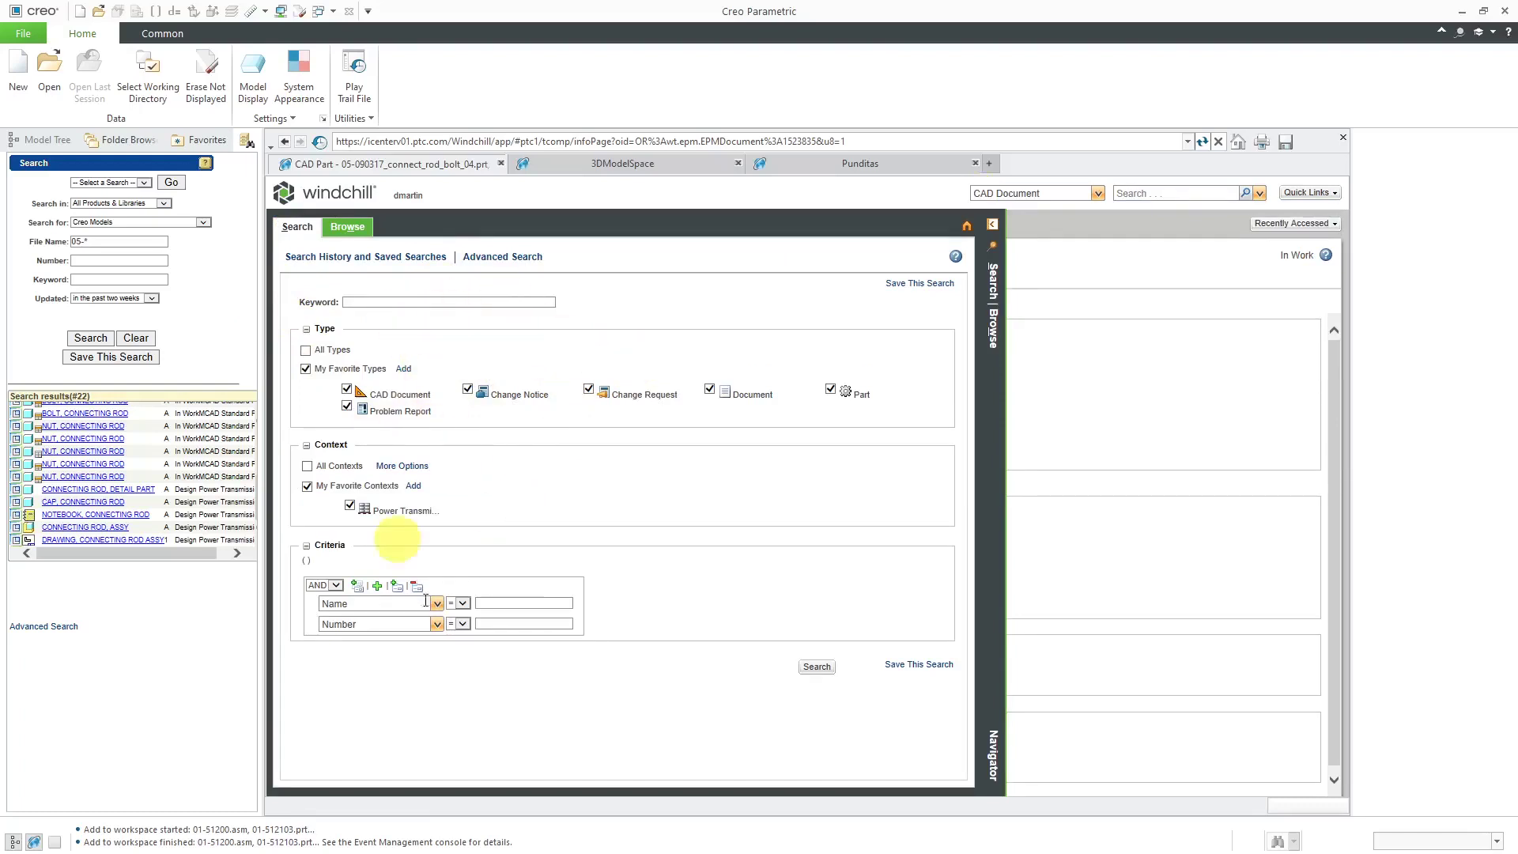
pyautogui.click(385, 258)
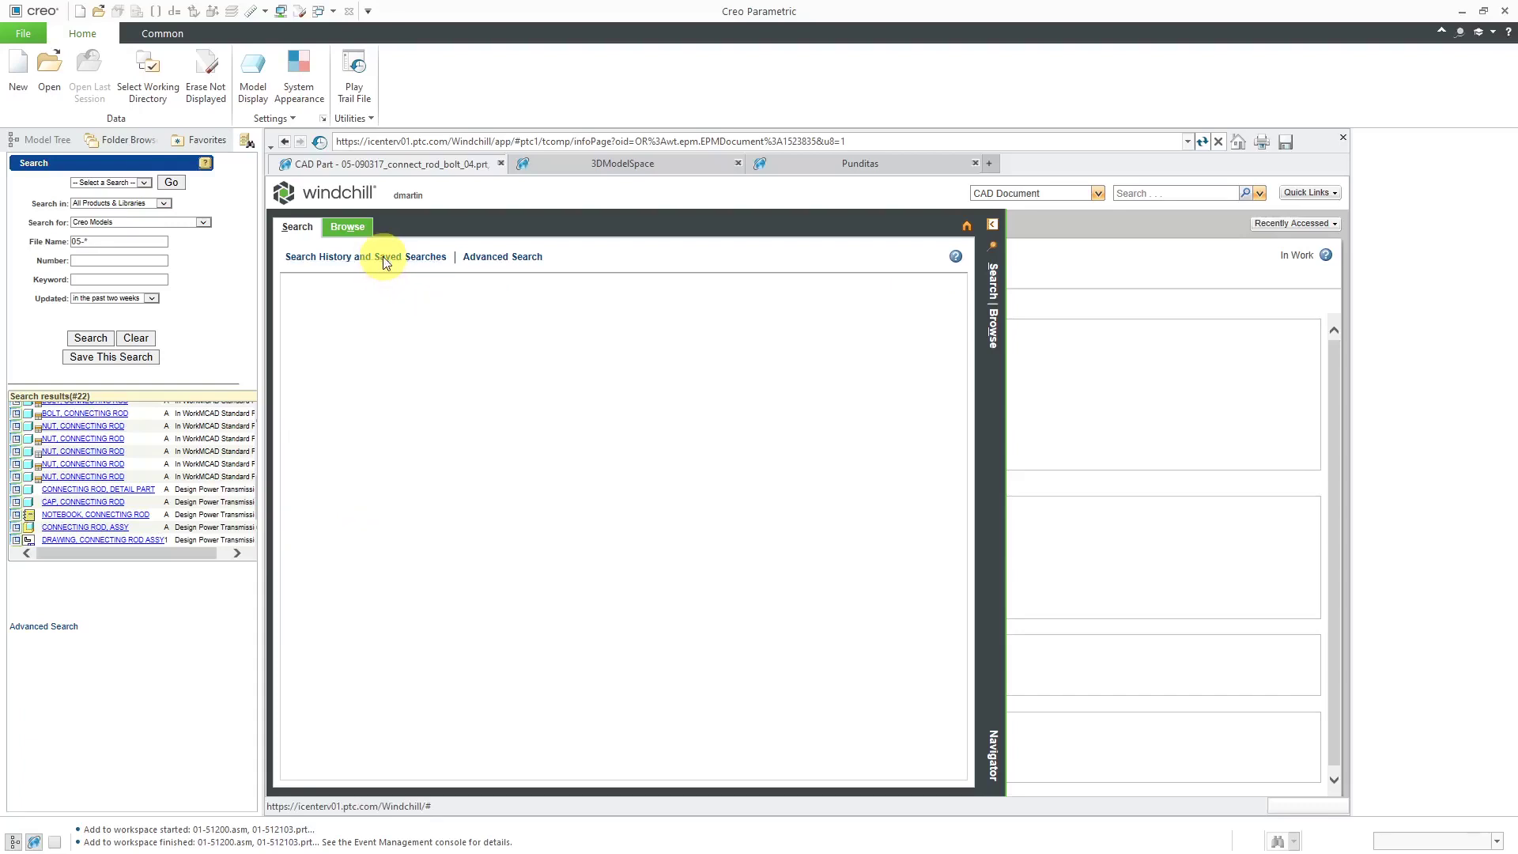